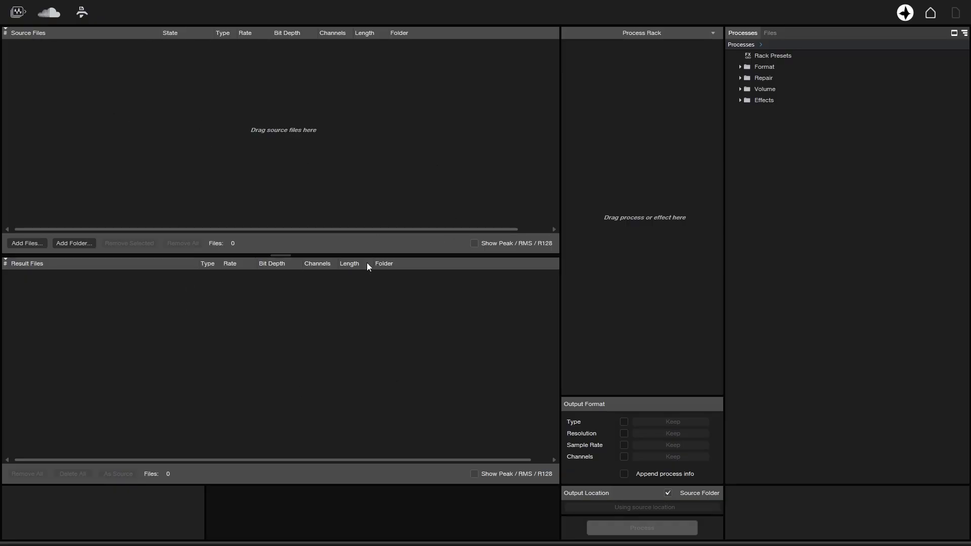
Step: Close the audio batch converter, and look at the SoundCloud Client and Macro Organizer windows, closing each
{"action": "left_click", "coordinate": [18, 15]}
{"action": "left_click", "coordinate": [49, 15]}
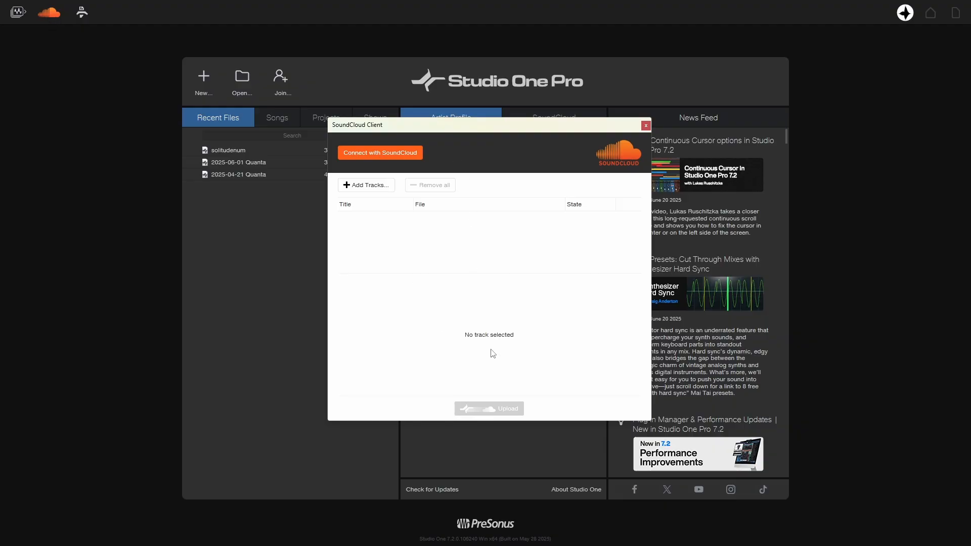
{"action": "left_click", "coordinate": [646, 125]}
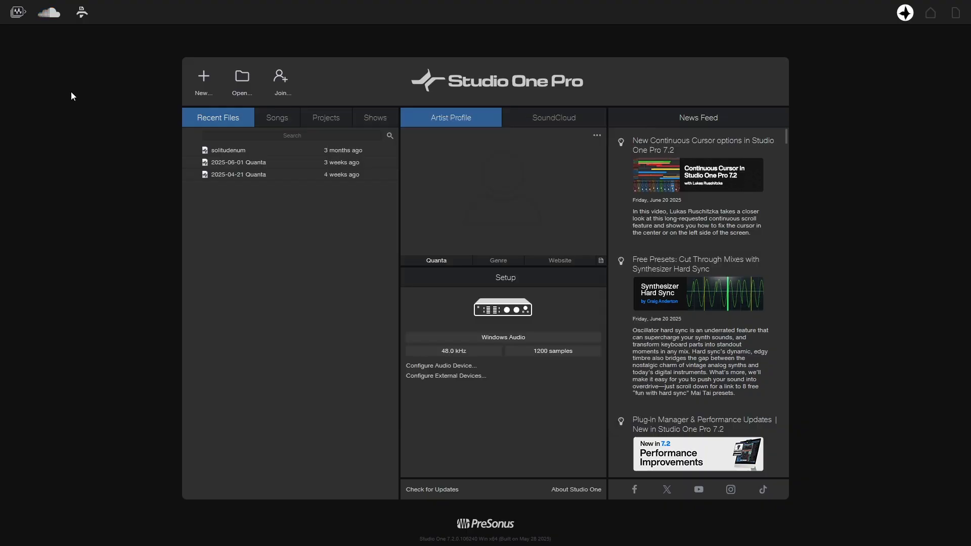
{"action": "left_click", "coordinate": [82, 15]}
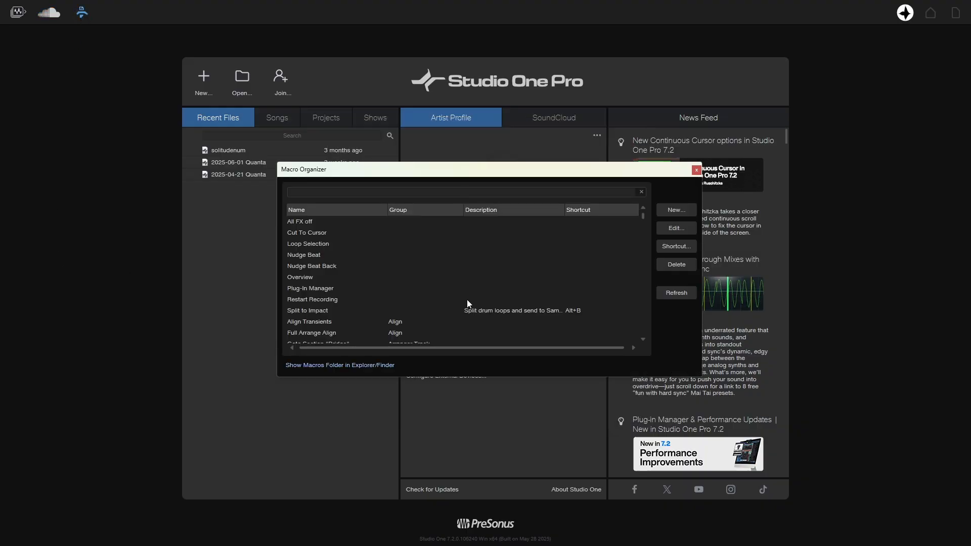
{"action": "left_click", "coordinate": [696, 171]}
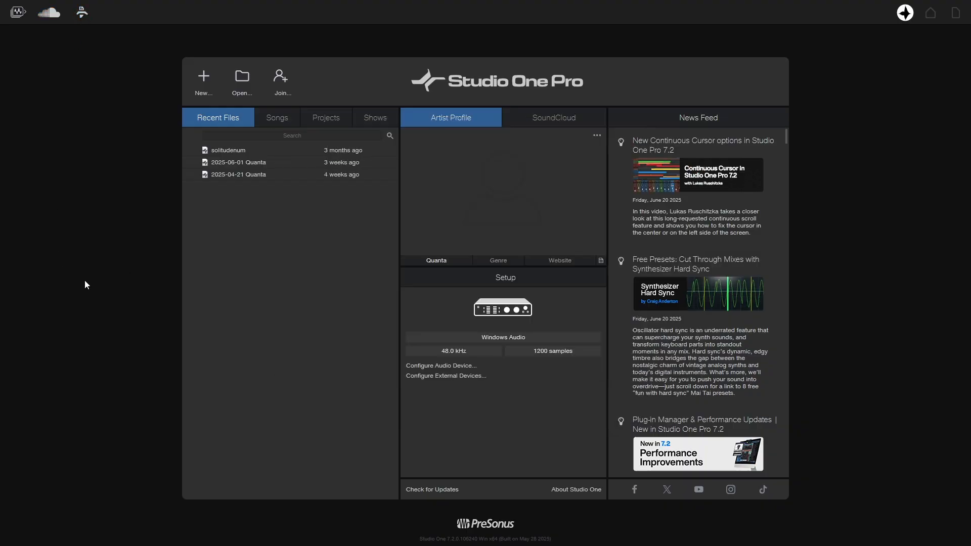
Step: View the new document templates and settings without creating anything, and browse the Songs, Projects and Shows lists before returning to Recent Files
{"action": "left_click", "coordinate": [203, 83]}
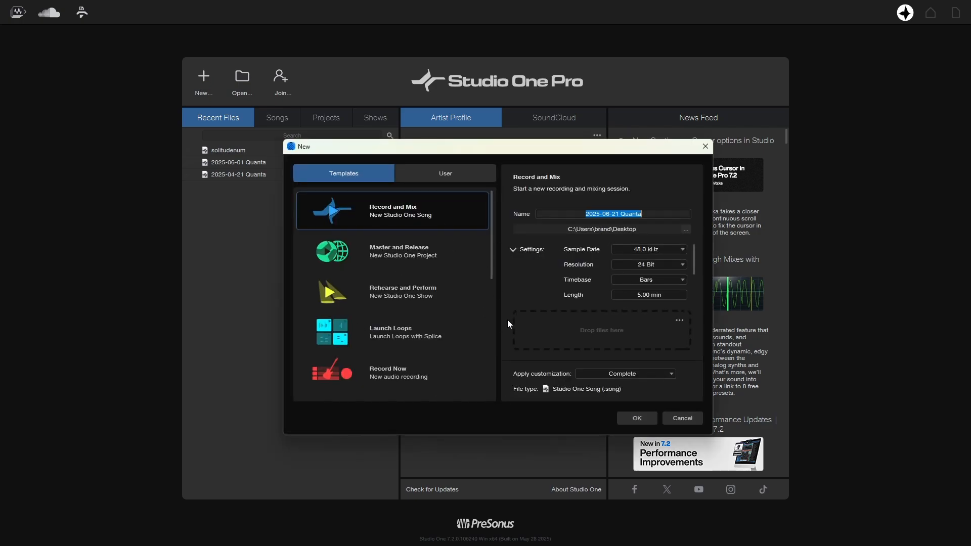
{"action": "left_click", "coordinate": [681, 419]}
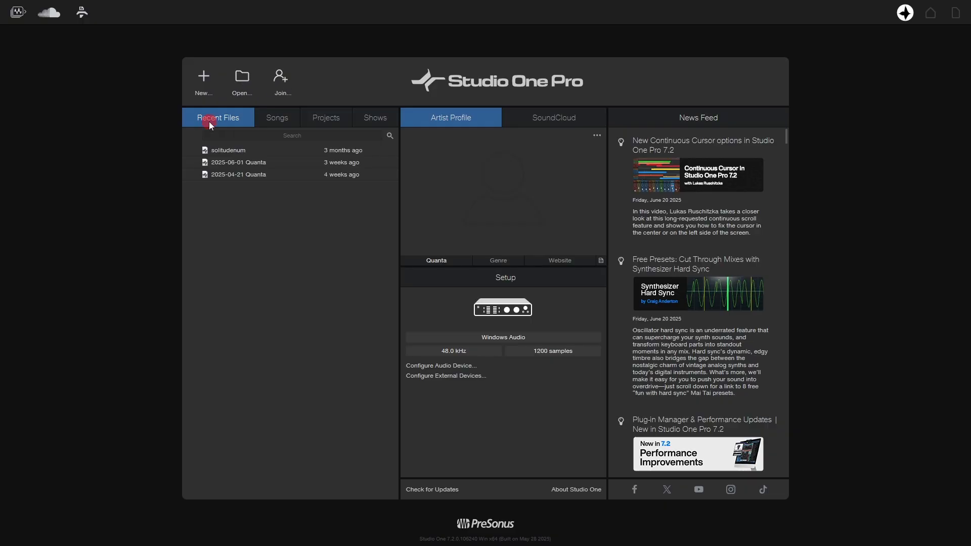
{"action": "left_click", "coordinate": [273, 121]}
{"action": "left_click", "coordinate": [325, 120]}
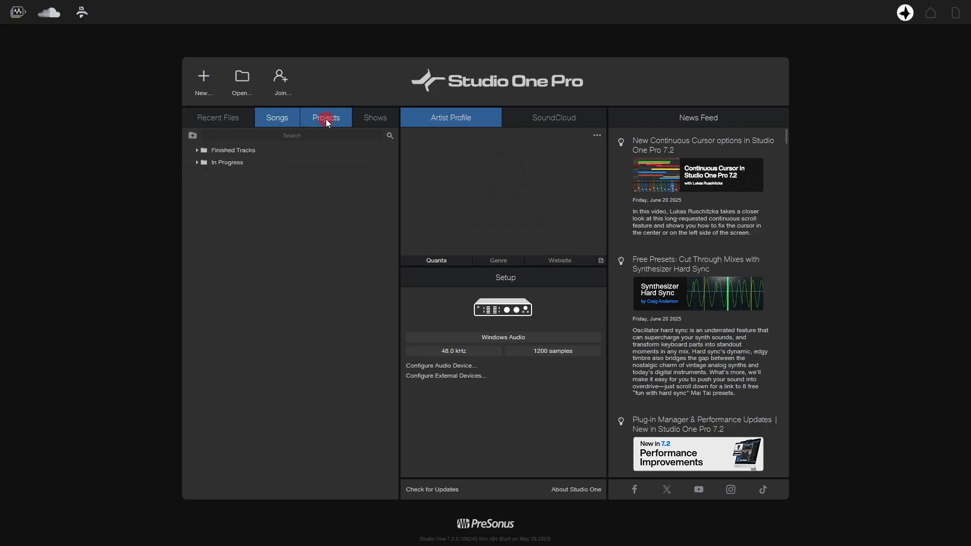
{"action": "left_click", "coordinate": [376, 120]}
{"action": "left_click", "coordinate": [217, 118]}
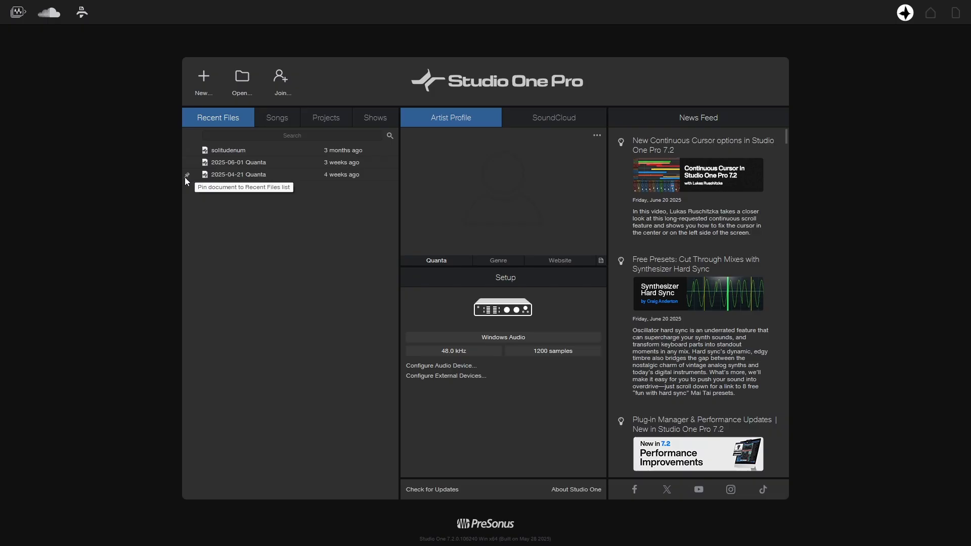
Step: Pin the 2025-04-21 Quanta and 2025-06-01 Quanta songs in Recent Files, and expand and collapse the Pinned group
{"action": "left_click", "coordinate": [187, 175]}
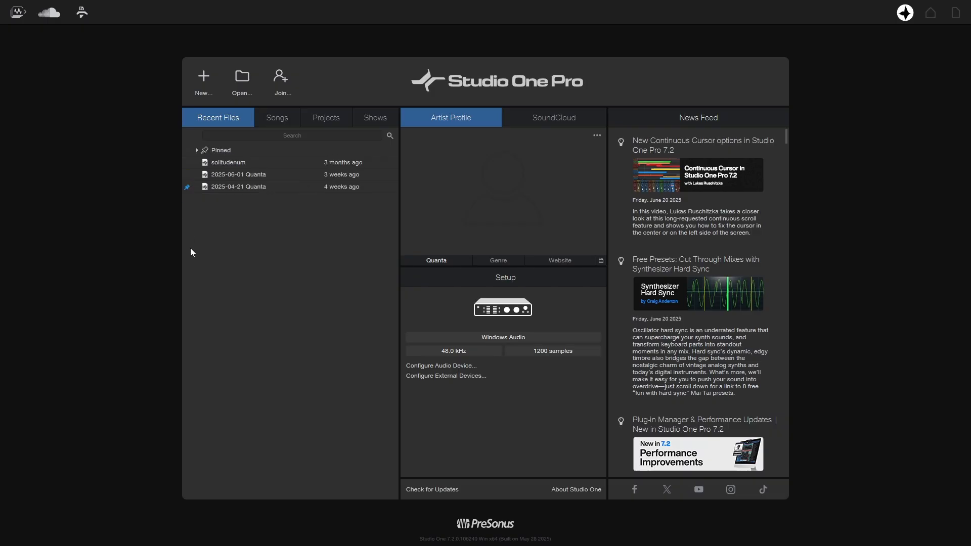
{"action": "left_click", "coordinate": [186, 175]}
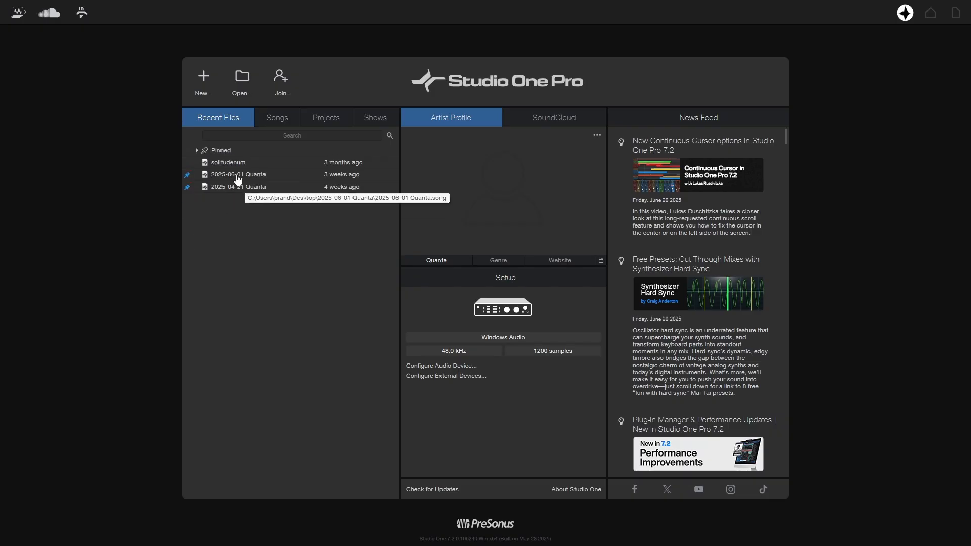
{"action": "left_click", "coordinate": [196, 150]}
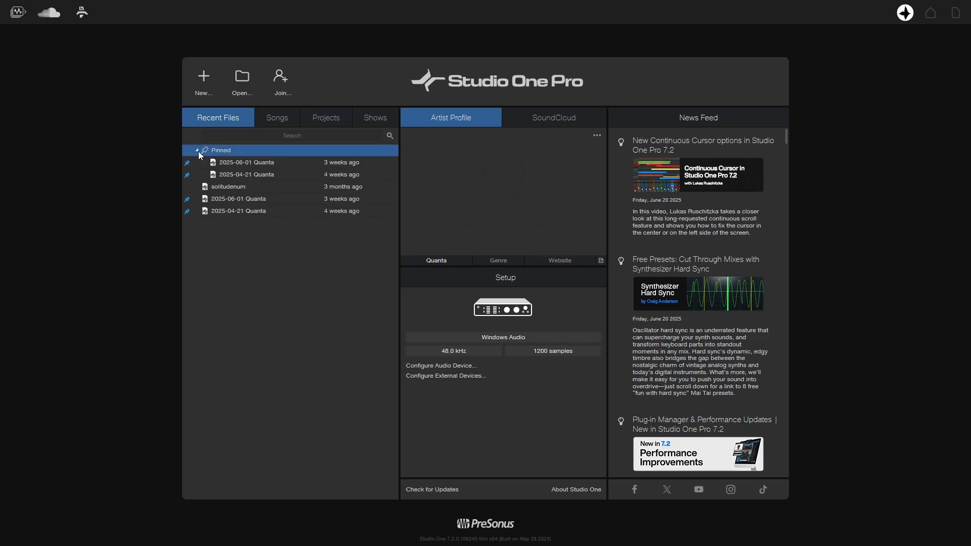
{"action": "left_click", "coordinate": [197, 150]}
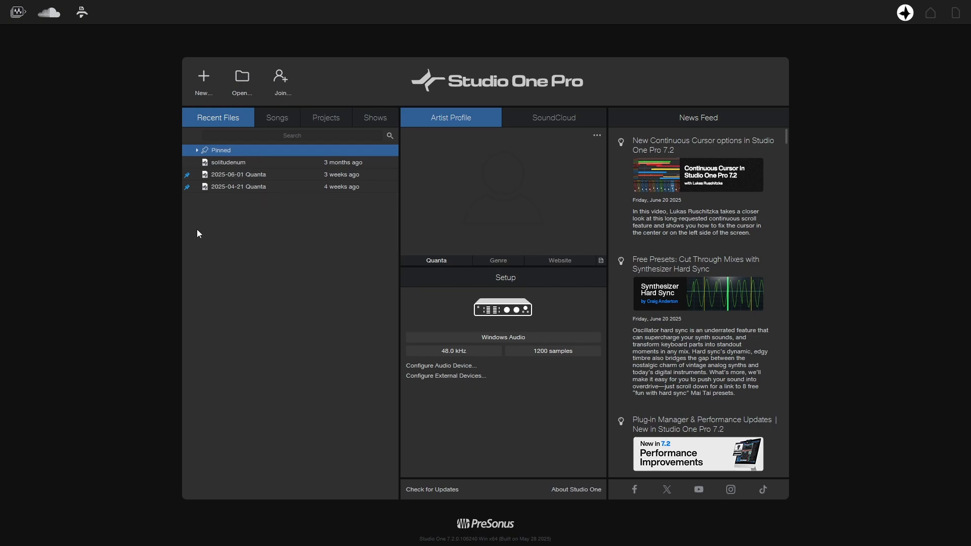
{"action": "left_click", "coordinate": [197, 150]}
{"action": "left_click", "coordinate": [196, 150]}
Step: Unpin the 2025-06-01 Quanta and 2025-04-21 Quanta songs, and try out the recent files search field without entering a term
{"action": "left_click", "coordinate": [186, 177]}
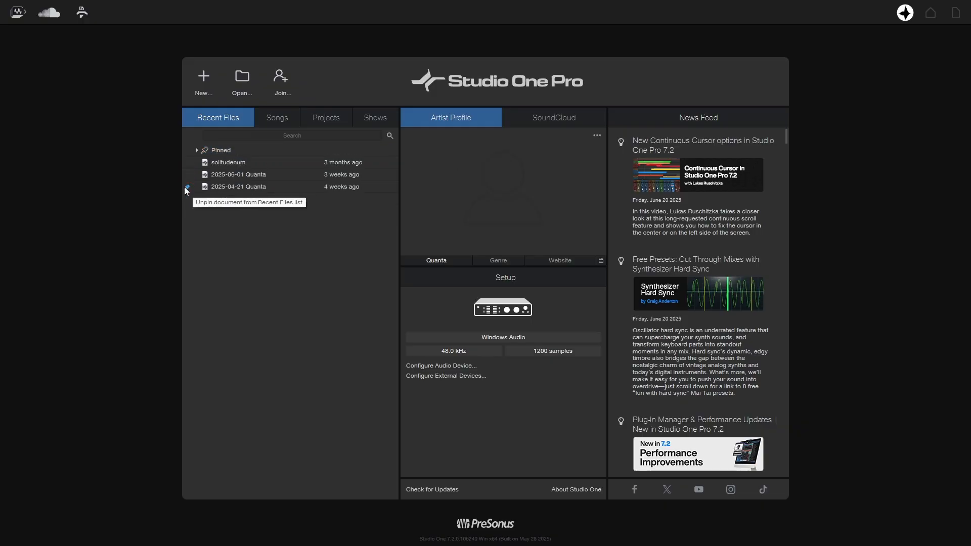
{"action": "left_click", "coordinate": [184, 186]}
{"action": "left_click", "coordinate": [285, 138]}
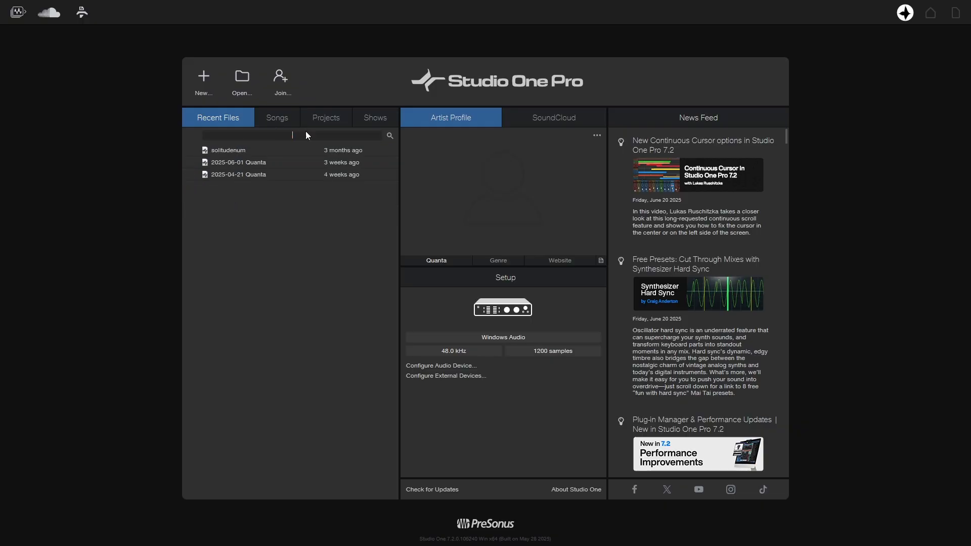
{"action": "left_click", "coordinate": [287, 268]}
Step: View the Songs list and check the user data location in the program options, leaving the settings without changes
{"action": "left_click", "coordinate": [283, 119]}
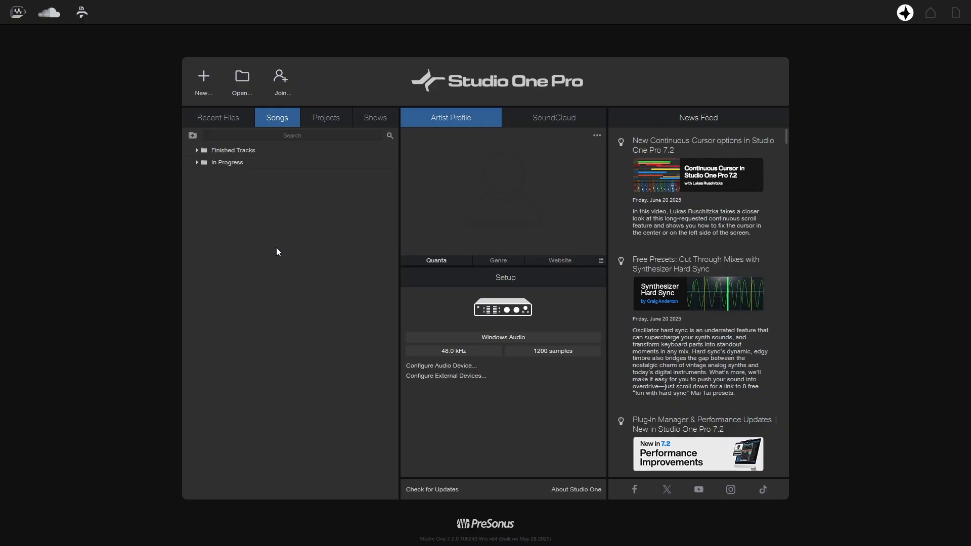
{"action": "key", "text": "ctrl+comma"}
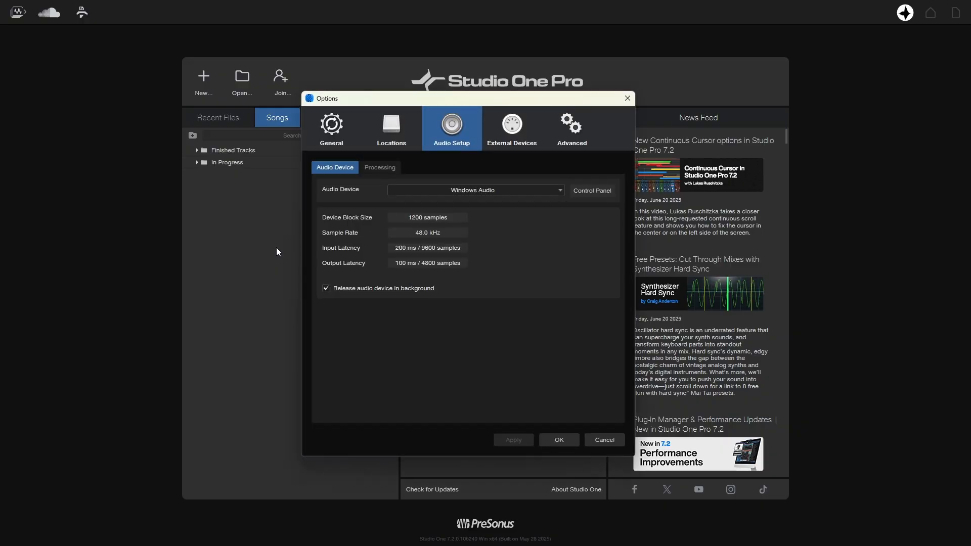
{"action": "left_click", "coordinate": [384, 126]}
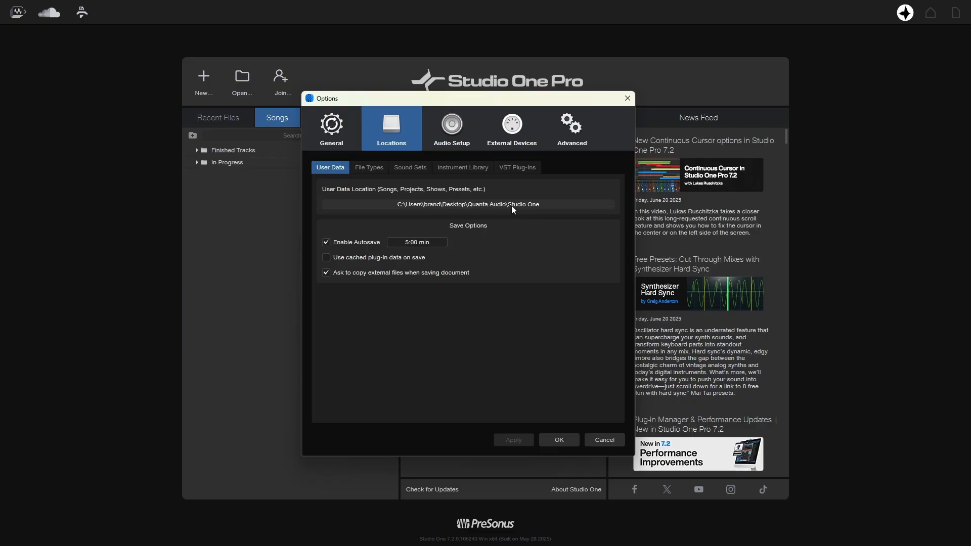
{"action": "left_click_drag", "start_coordinate": [486, 104], "coordinate": [597, 113]}
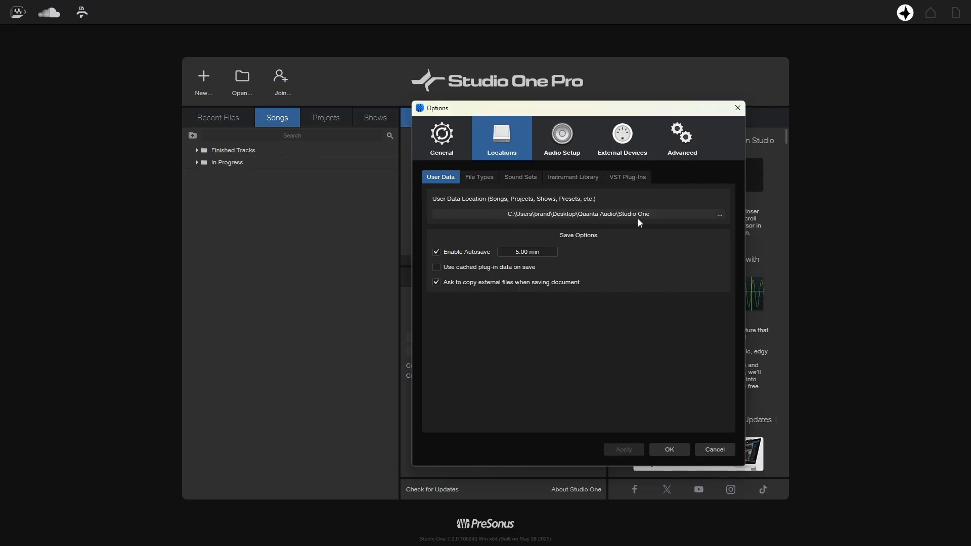
{"action": "left_click", "coordinate": [710, 452]}
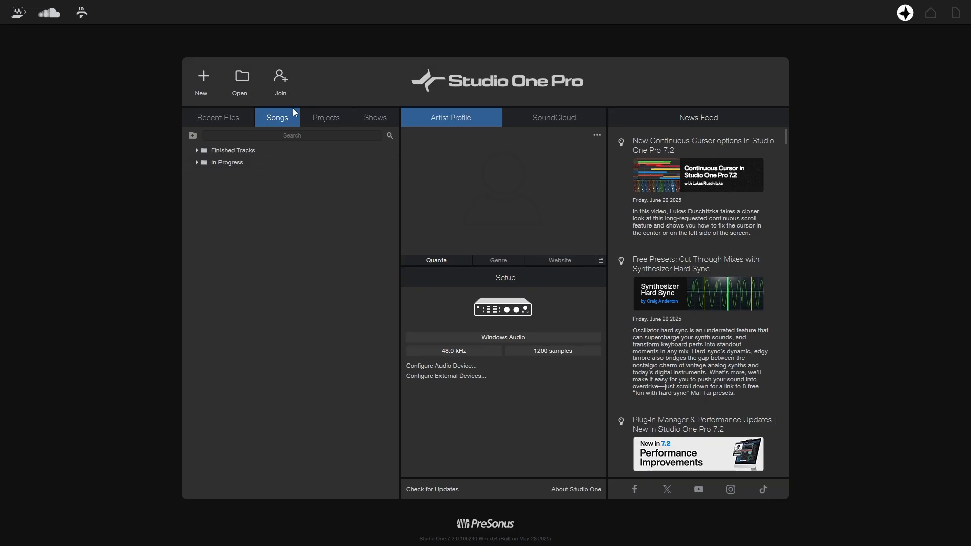
Step: Look at the Projects and Shows lists, and return to the Recent Files list
{"action": "left_click", "coordinate": [320, 117]}
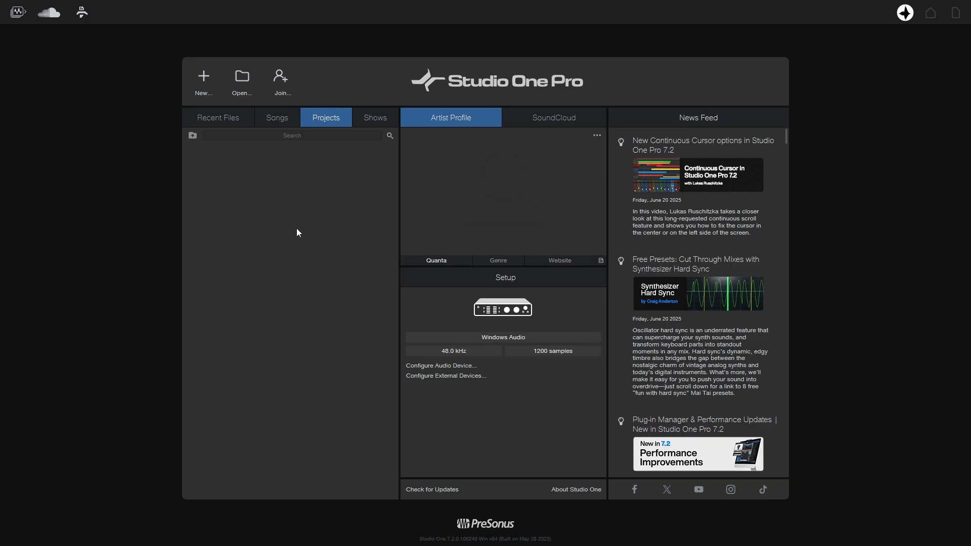
{"action": "left_click", "coordinate": [376, 117]}
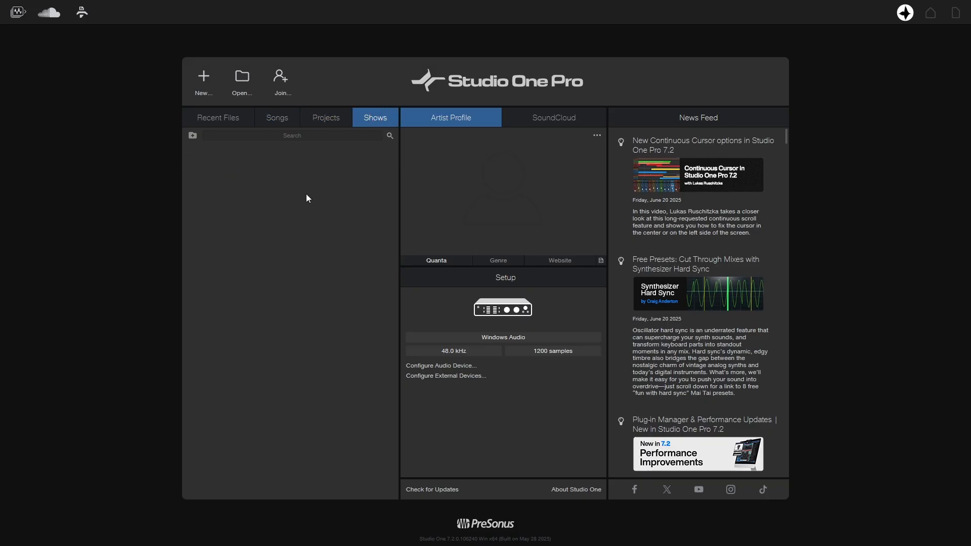
{"action": "left_click", "coordinate": [223, 121]}
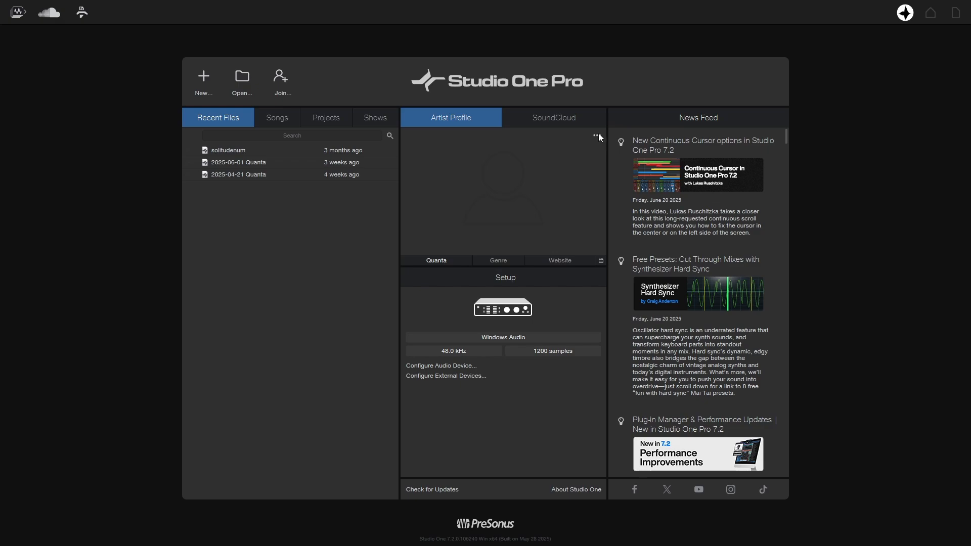
Step: Explore the artist profile's name, genre and Add Artist options, and view the SoundCloud connection page before returning to the profile
{"action": "left_click", "coordinate": [439, 260]}
{"action": "left_click", "coordinate": [477, 220]}
{"action": "left_click", "coordinate": [503, 262]}
{"action": "left_click", "coordinate": [519, 221]}
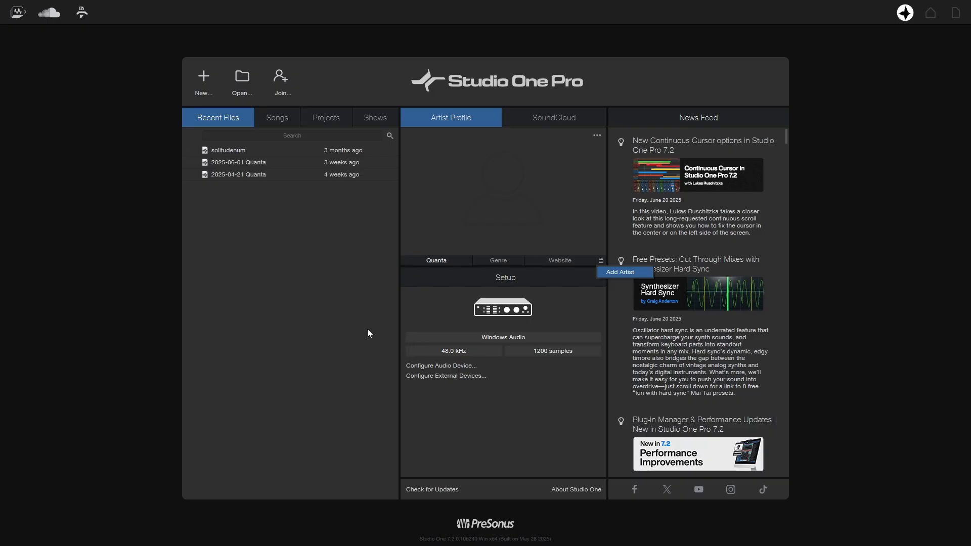
{"action": "left_click", "coordinate": [538, 117]}
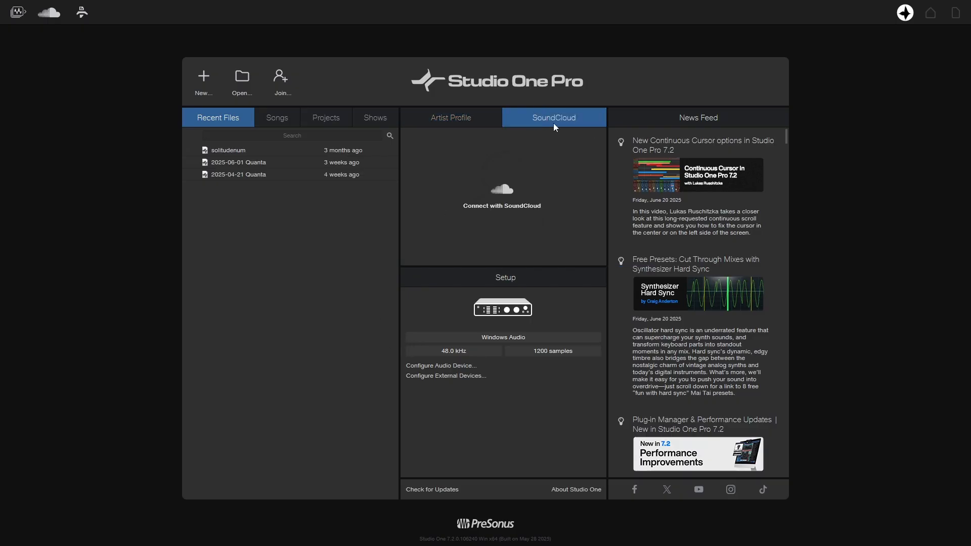
{"action": "left_click", "coordinate": [446, 120]}
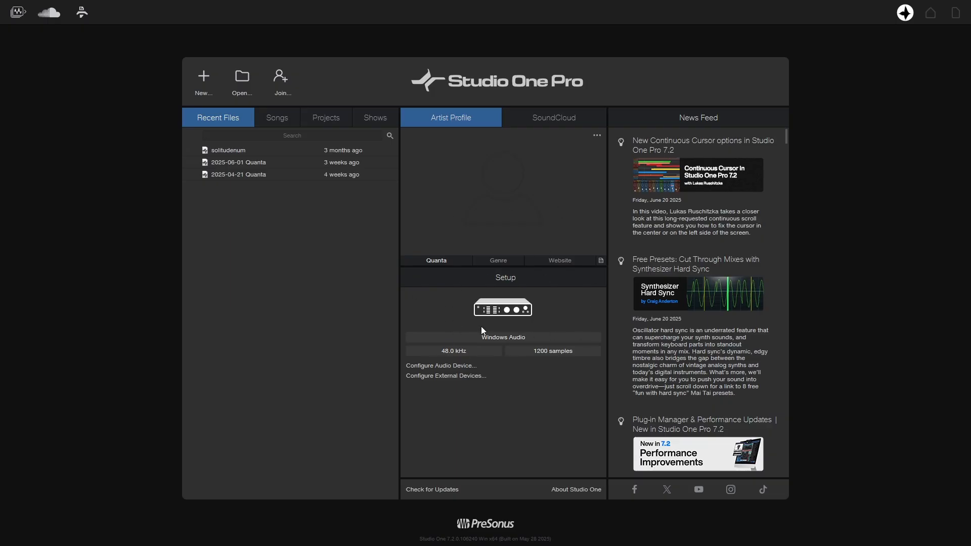
Step: Open the Audio Setup options and review the available audio devices without changing the selection
{"action": "left_click", "coordinate": [504, 337]}
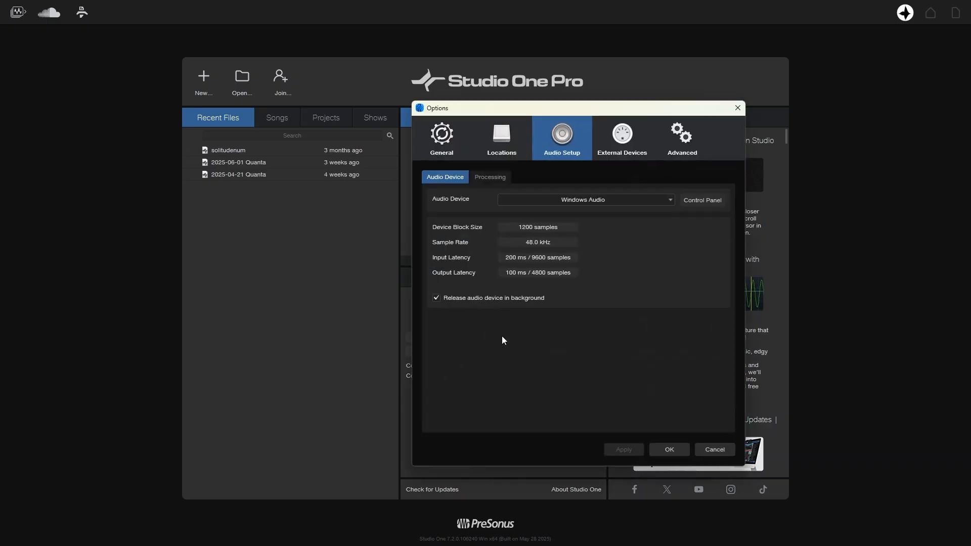
{"action": "left_click_drag", "start_coordinate": [562, 144], "coordinate": [506, 150]}
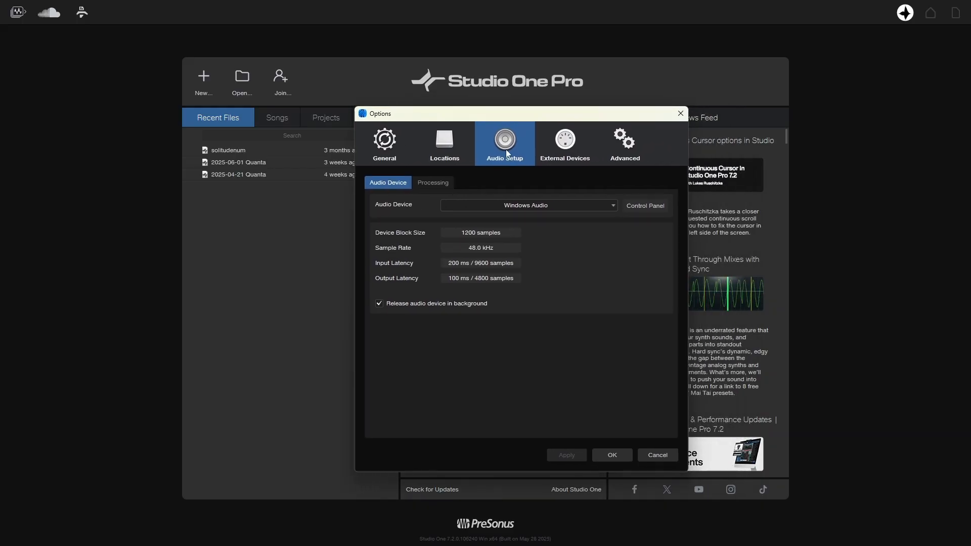
{"action": "left_click", "coordinate": [549, 205]}
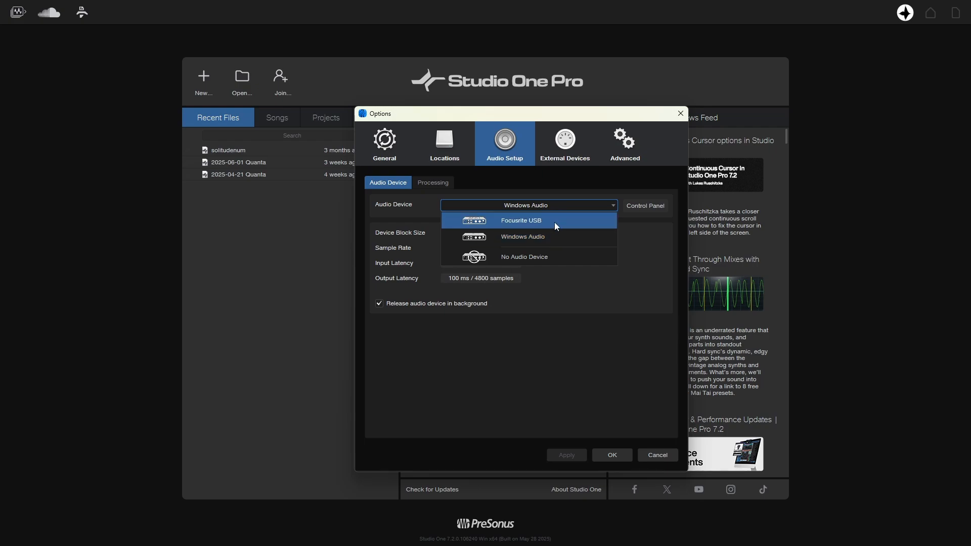
{"action": "left_click", "coordinate": [646, 238]}
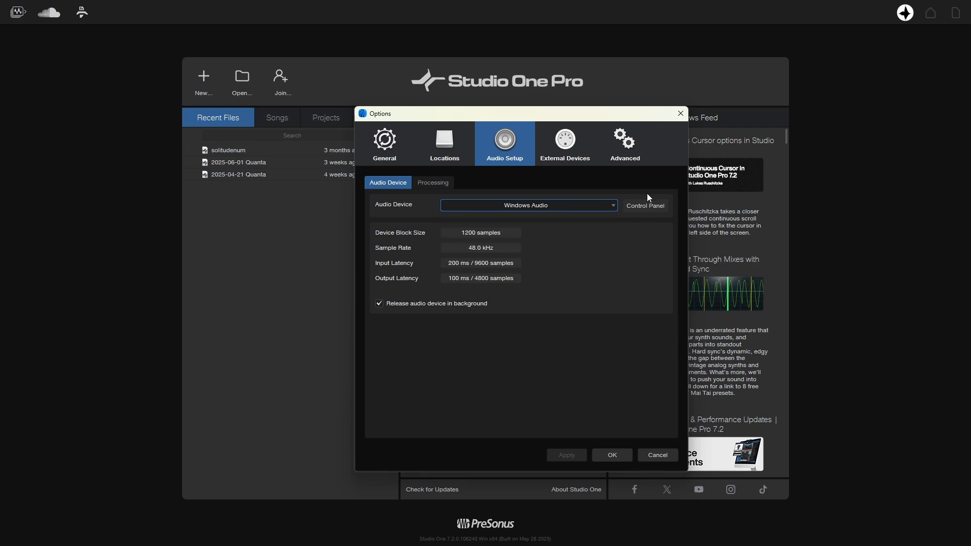
Step: Inspect the Windows Audio latency, playback and recording device settings, recheck the audio device choices, and leave the audio options without saving changes
{"action": "left_click", "coordinate": [644, 206]}
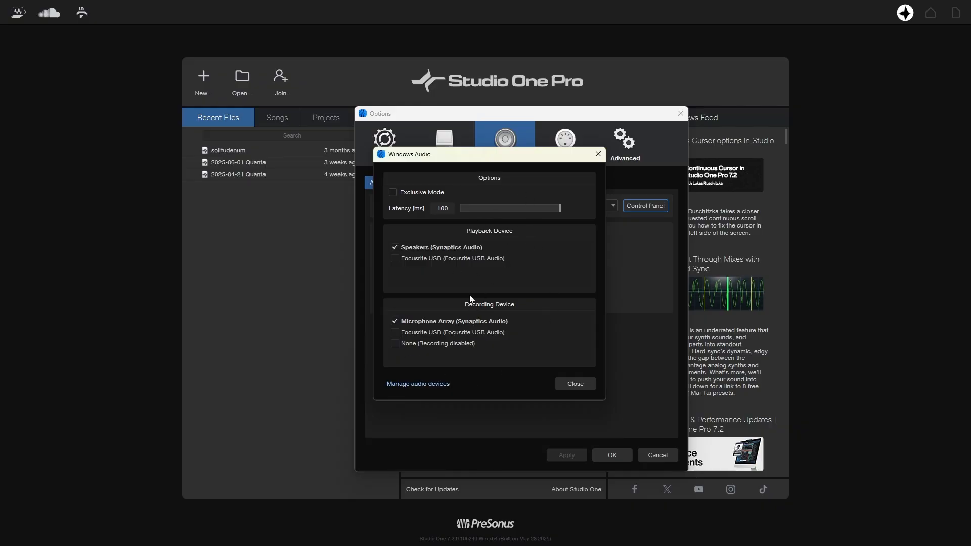
{"action": "left_click", "coordinate": [572, 386]}
{"action": "left_click", "coordinate": [560, 205]}
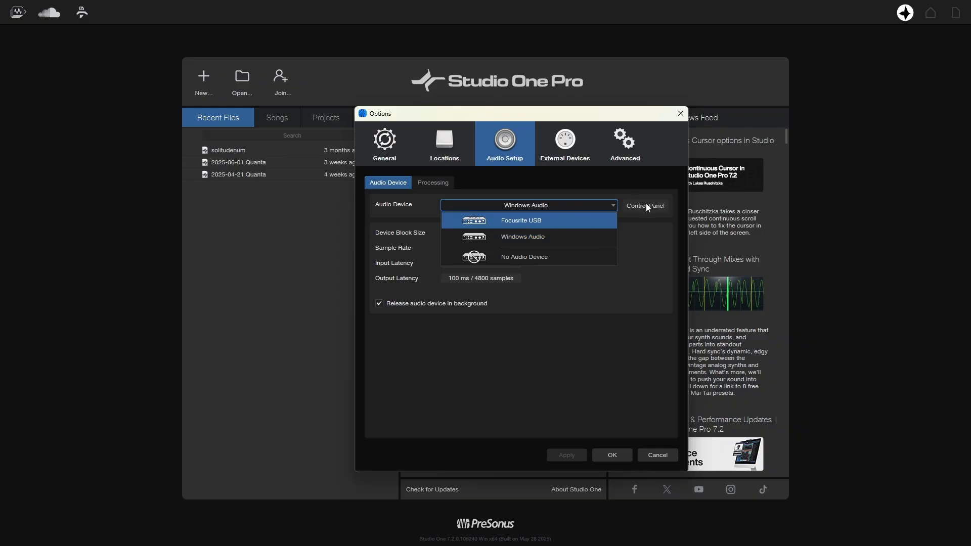
{"action": "left_click", "coordinate": [642, 271]}
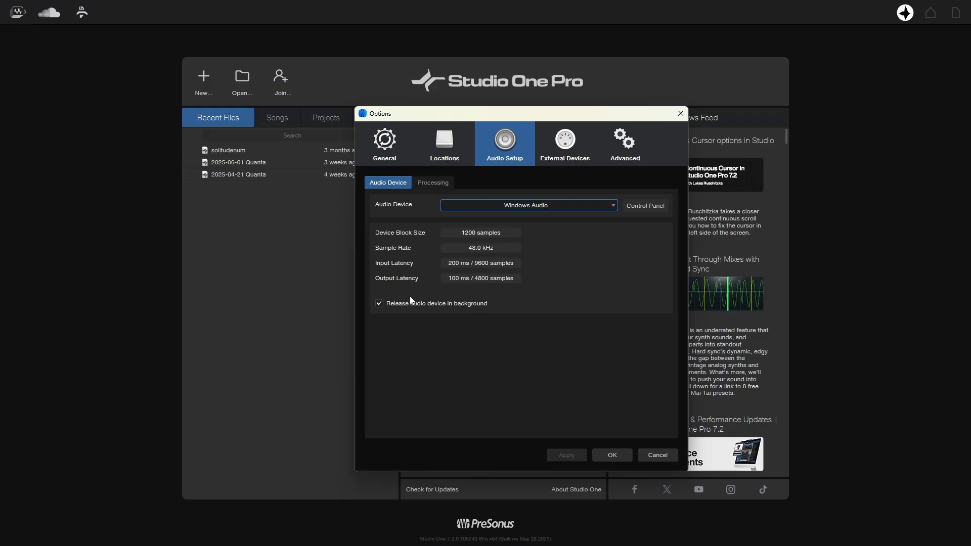
{"action": "left_click", "coordinate": [660, 454]}
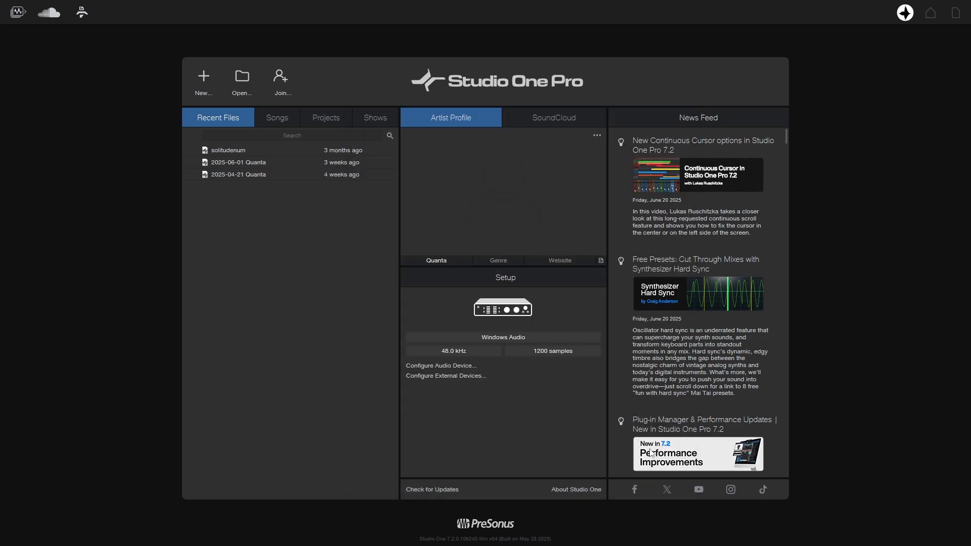
{"action": "left_click", "coordinate": [424, 368]}
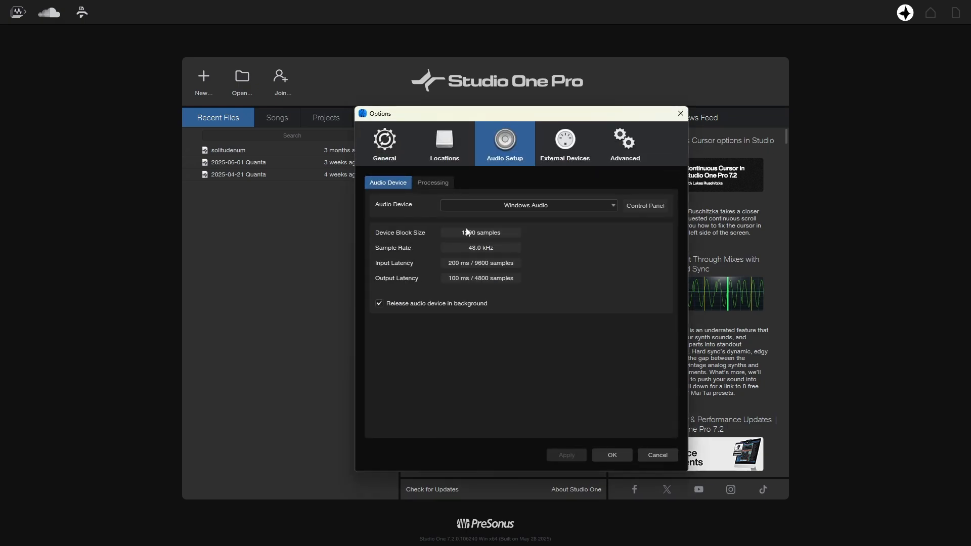
{"action": "left_click", "coordinate": [658, 455]}
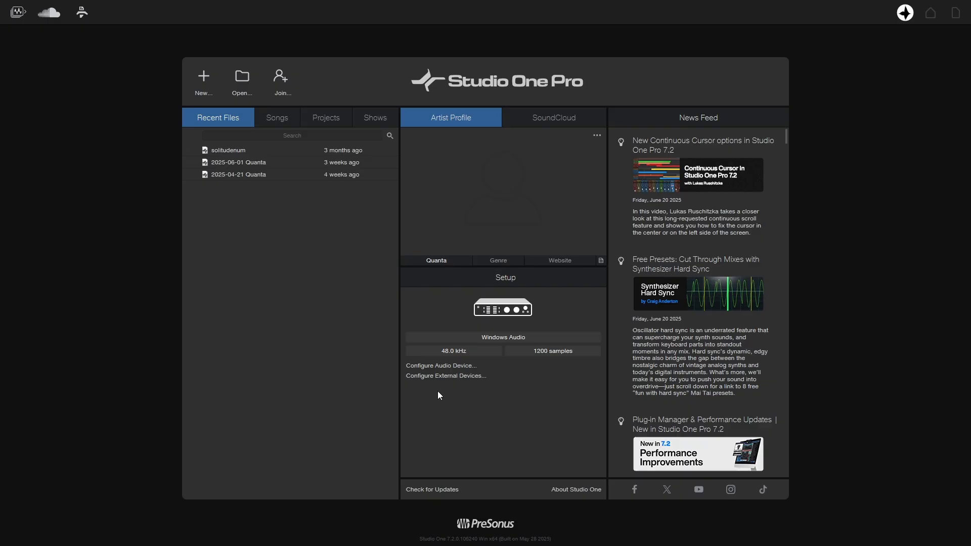
Step: Review the External Devices options, preview the AKAI MPKmini settings in the device list, and leave without adding a device
{"action": "left_click", "coordinate": [445, 377]}
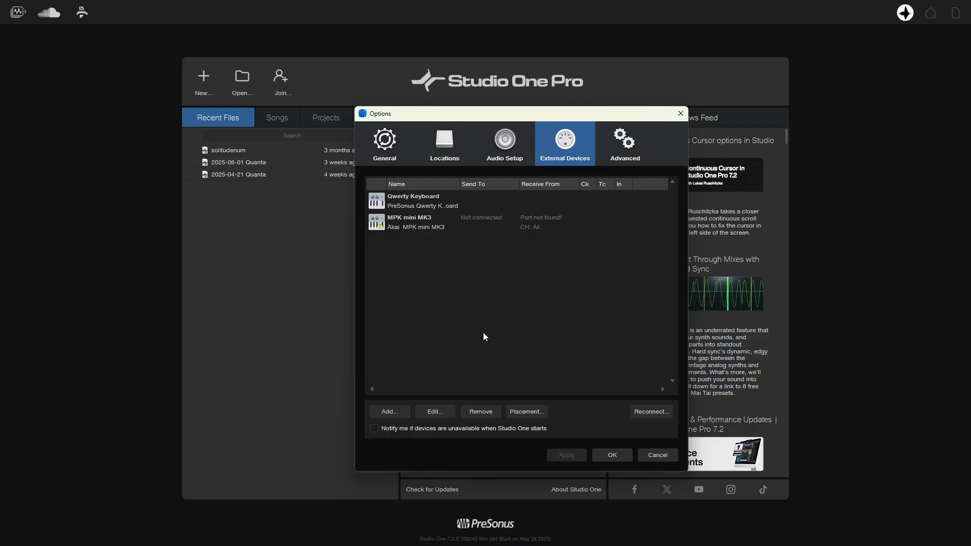
{"action": "left_click", "coordinate": [378, 417]}
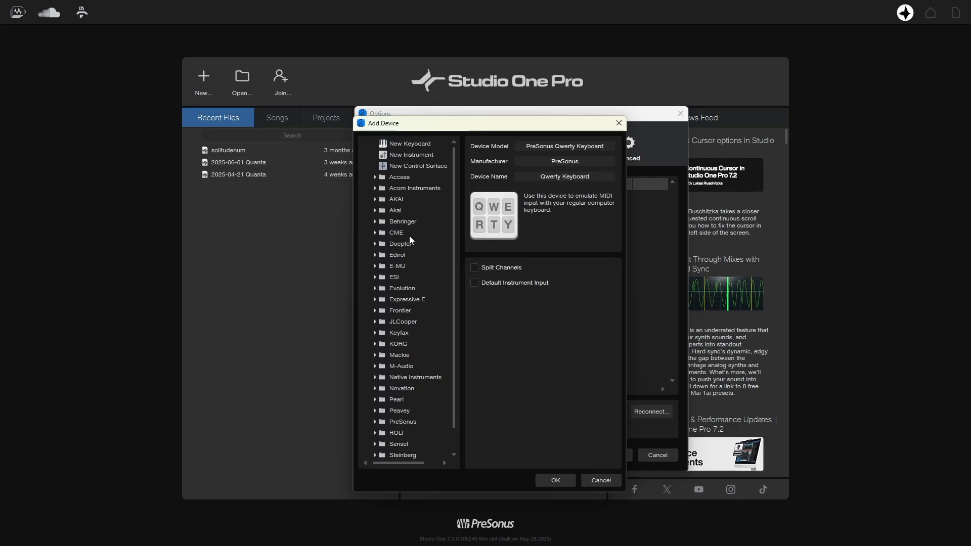
{"action": "left_click", "coordinate": [374, 199]}
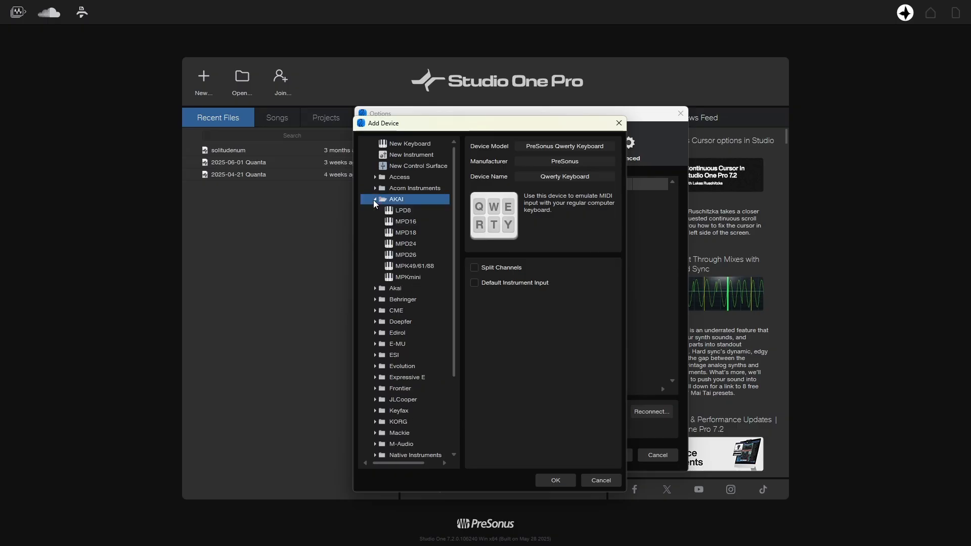
{"action": "left_click", "coordinate": [405, 277]}
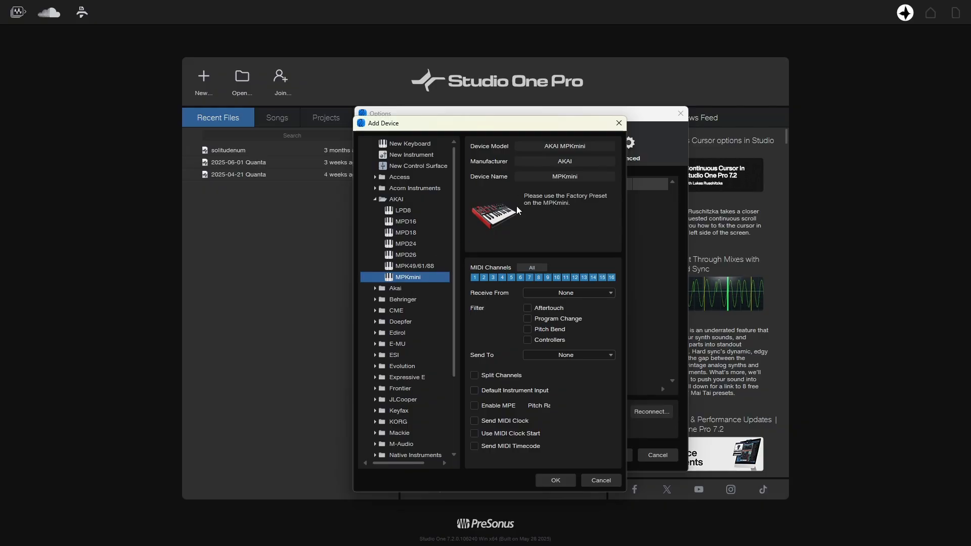
{"action": "left_click", "coordinate": [374, 199]}
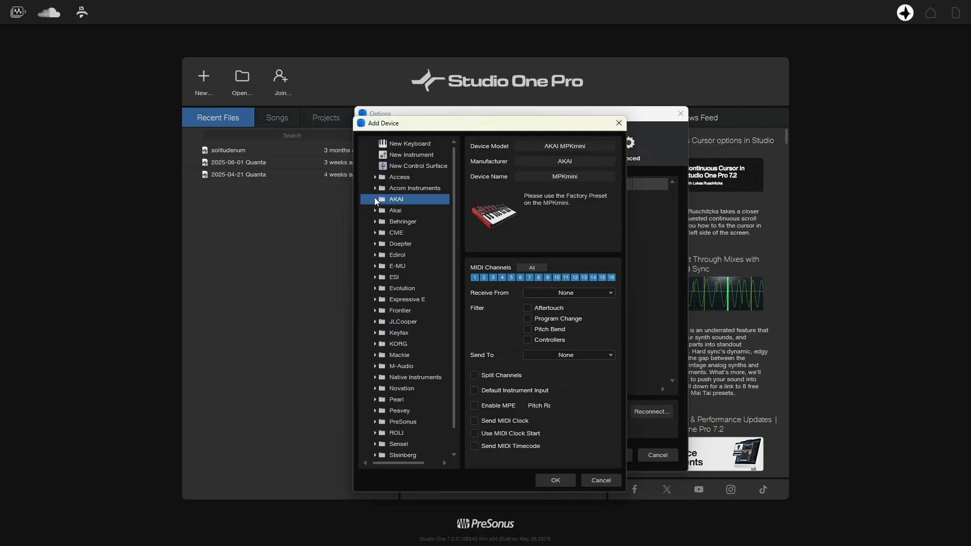
{"action": "left_click", "coordinate": [601, 479]}
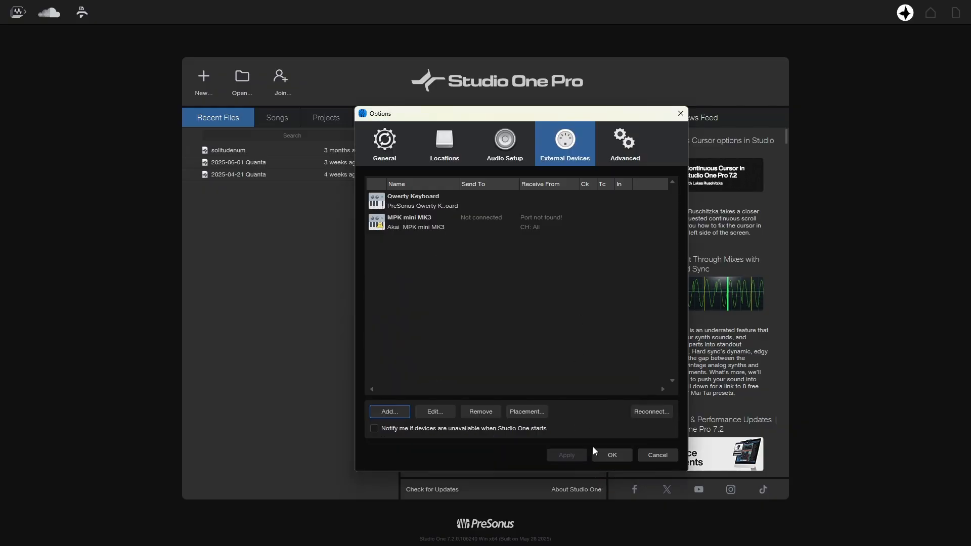
{"action": "left_click", "coordinate": [652, 455]}
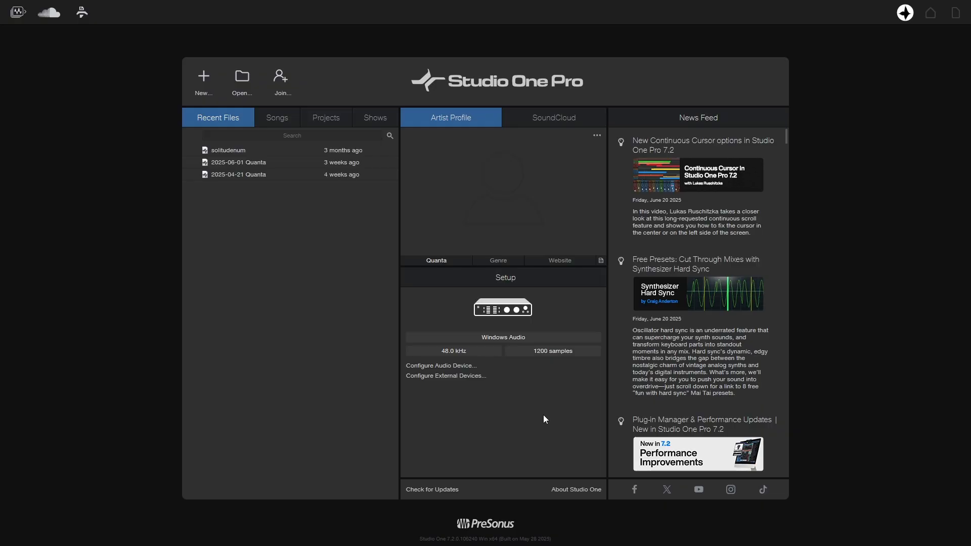
Step: Start a new document and look through the templates, including Master and Release, Rehearse and Perform, and Launch Loops
{"action": "key", "text": "ctrl+n"}
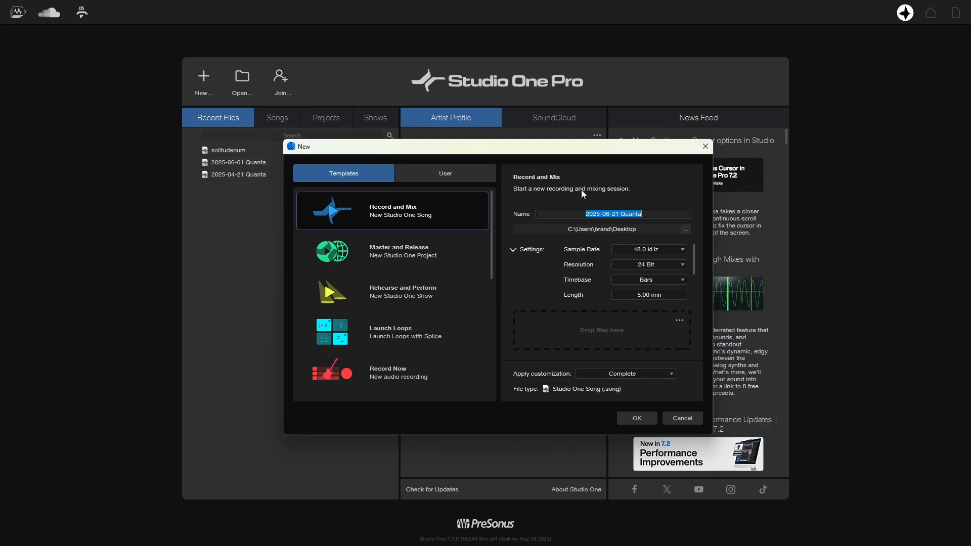
{"action": "left_click", "coordinate": [408, 254]}
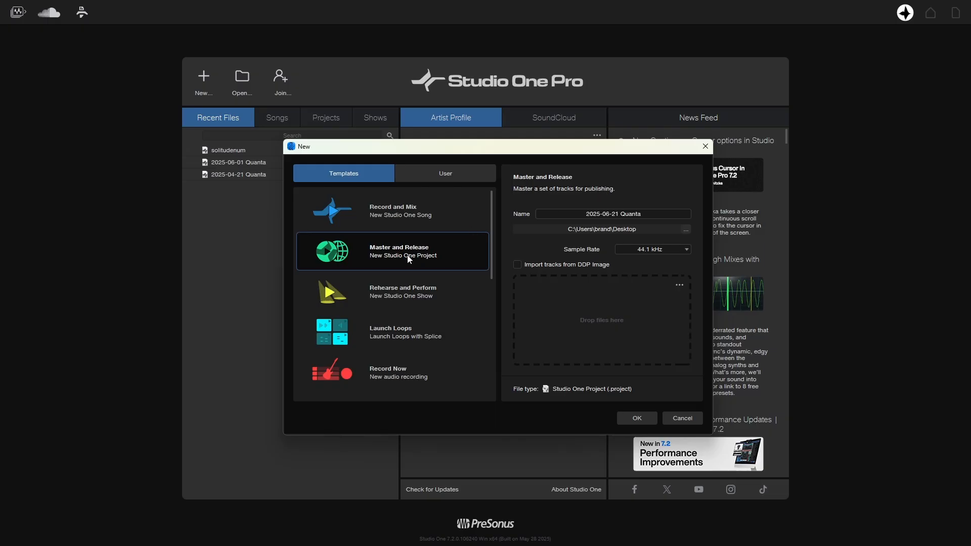
{"action": "left_click", "coordinate": [392, 290]}
{"action": "left_click", "coordinate": [374, 334]}
{"action": "scroll", "coordinate": [395, 313], "scroll_direction": "down", "scroll_amount": 3}
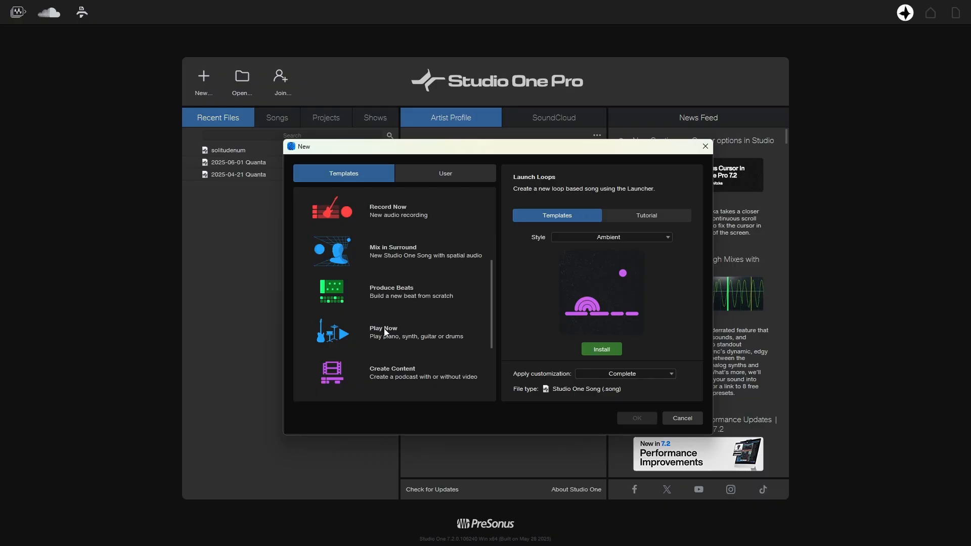
{"action": "scroll", "coordinate": [383, 334], "scroll_direction": "down", "scroll_amount": 2}
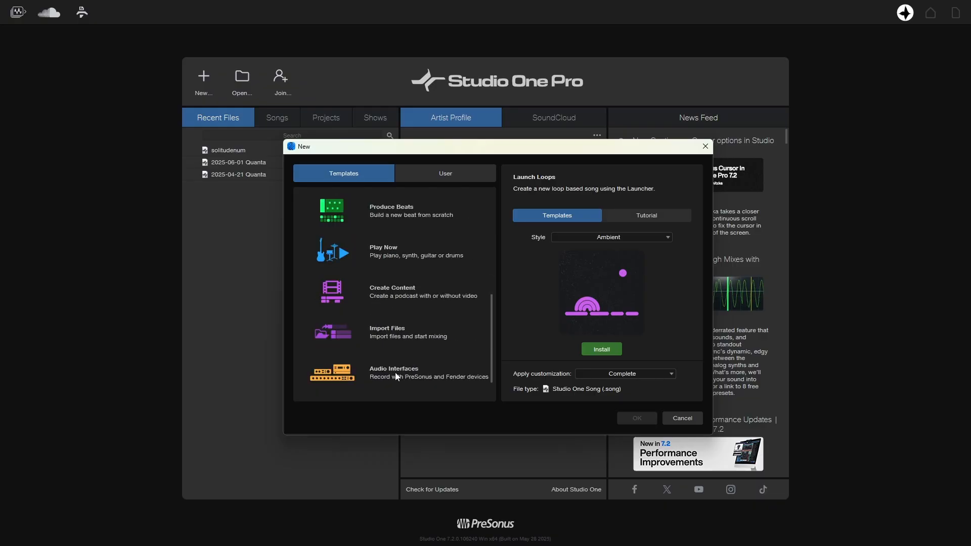
Step: Preview the Audio Interfaces template and look through its PreSonus interface templates without changing the selection
{"action": "left_click", "coordinate": [396, 376]}
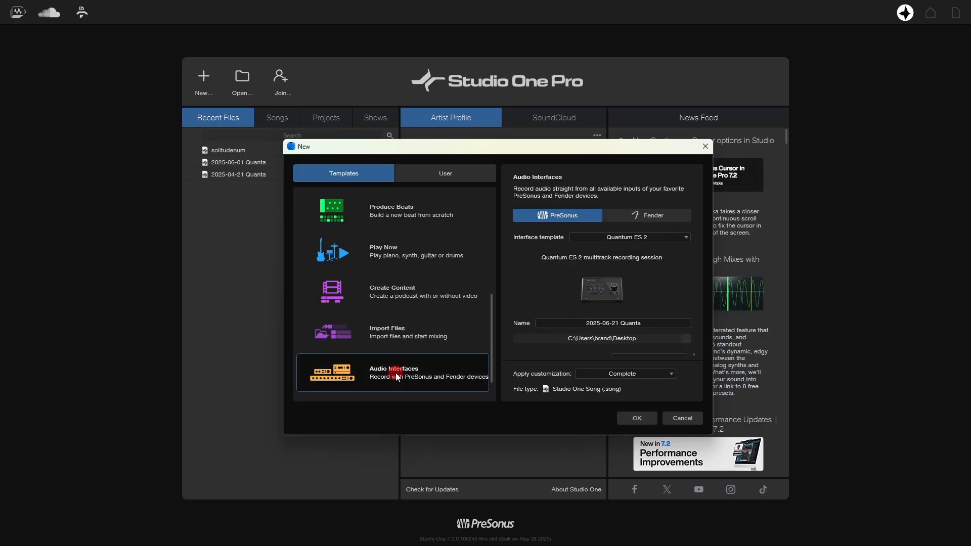
{"action": "left_click", "coordinate": [681, 238]}
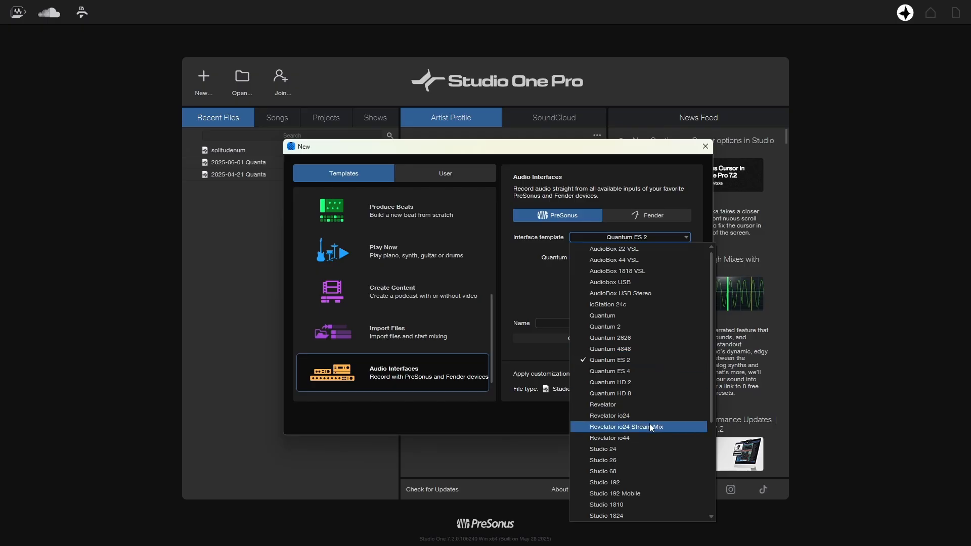
{"action": "scroll", "coordinate": [653, 415], "scroll_direction": "down", "scroll_amount": 5}
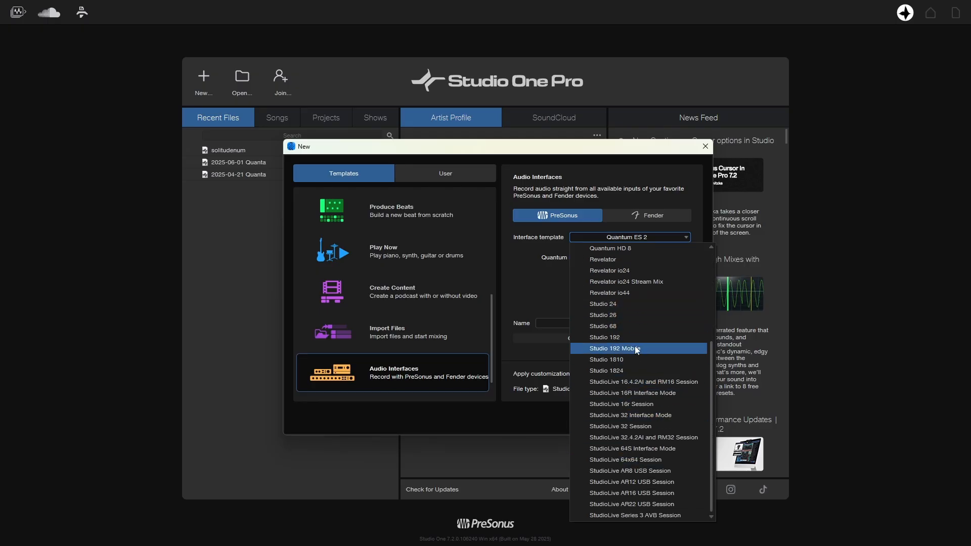
{"action": "scroll", "coordinate": [638, 342], "scroll_direction": "up", "scroll_amount": 5}
{"action": "left_click", "coordinate": [522, 293]}
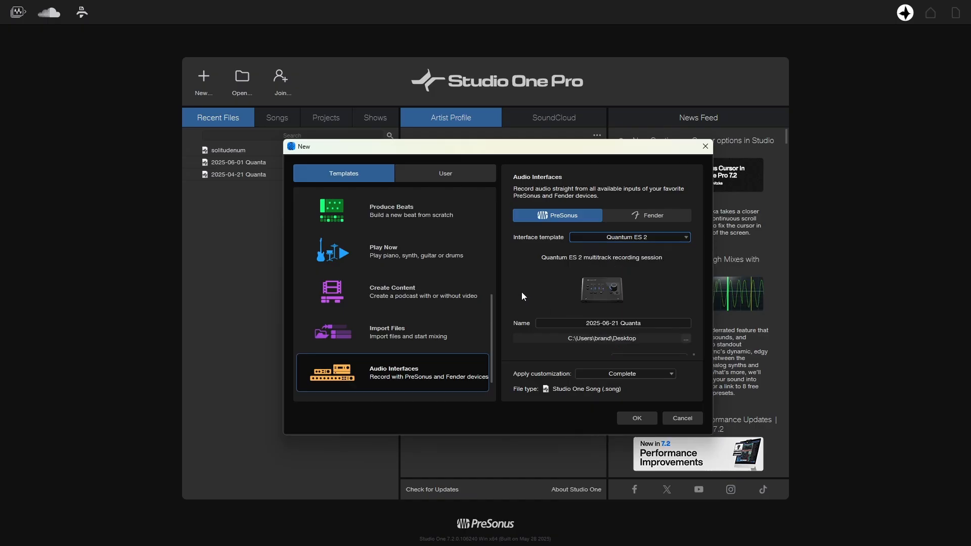
{"action": "scroll", "coordinate": [397, 270], "scroll_direction": "up", "scroll_amount": 5}
Step: Create a song from the Record and Mix template with the Complete customization, after reviewing its sample rate, tempo and signature settings
{"action": "left_click", "coordinate": [388, 214]}
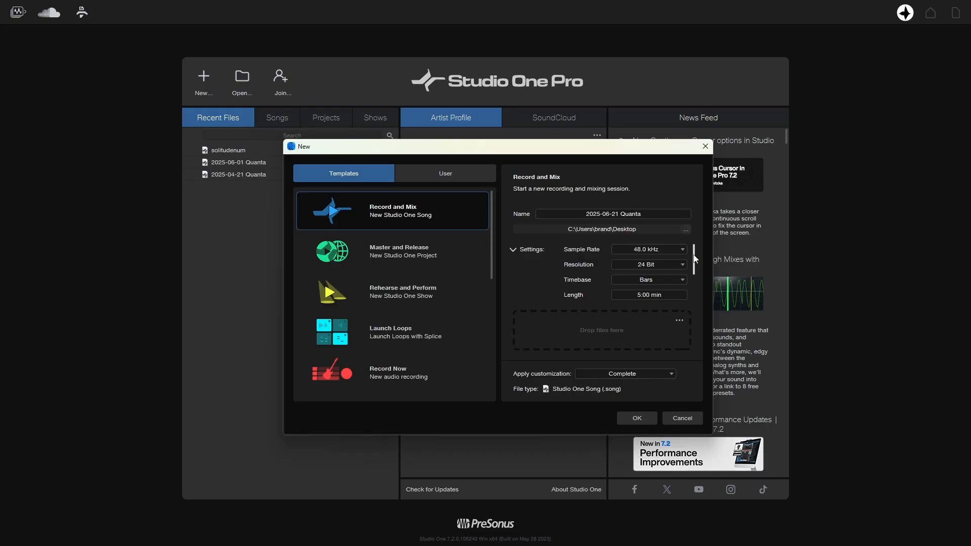
{"action": "left_click_drag", "start_coordinate": [695, 259], "coordinate": [695, 301]}
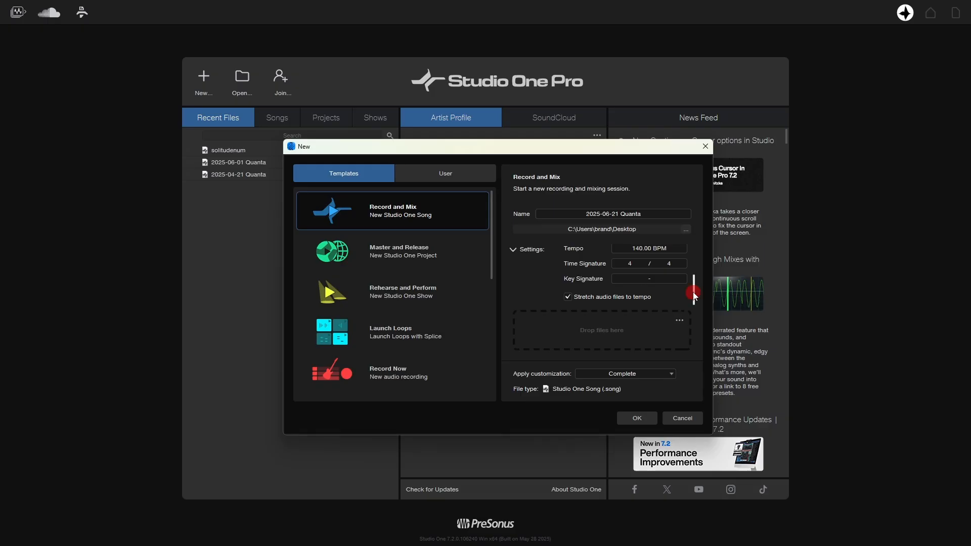
{"action": "left_click_drag", "start_coordinate": [694, 296], "coordinate": [695, 237]}
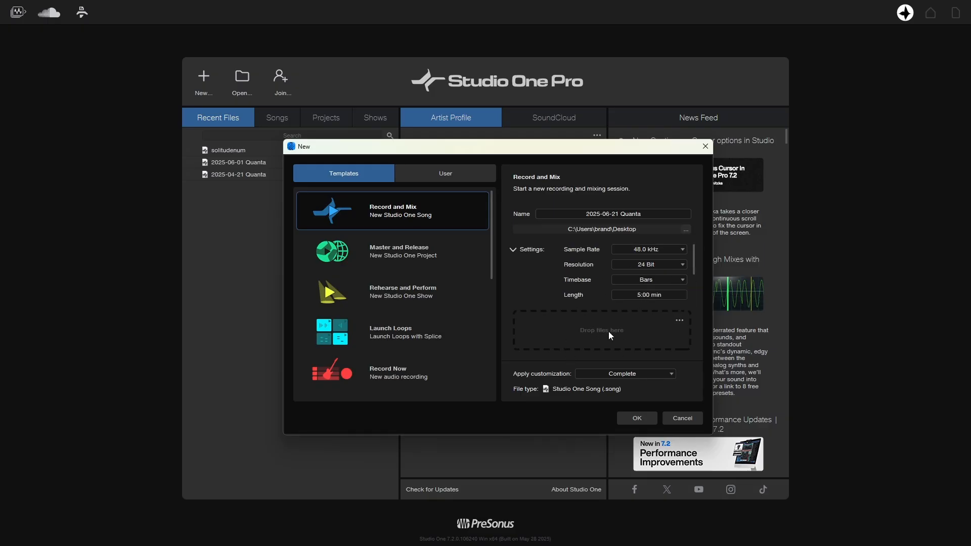
{"action": "left_click", "coordinate": [658, 372]}
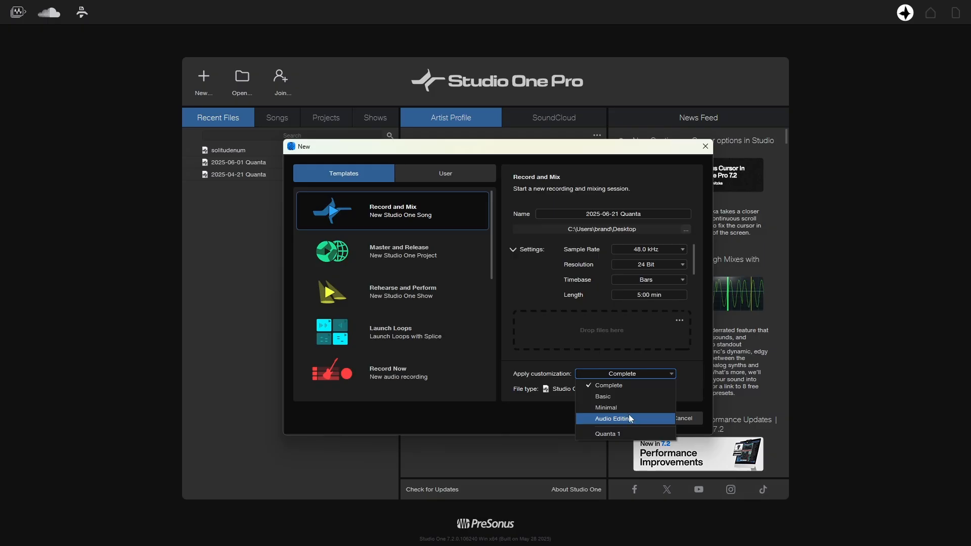
{"action": "left_click", "coordinate": [657, 386]}
{"action": "left_click", "coordinate": [644, 420]}
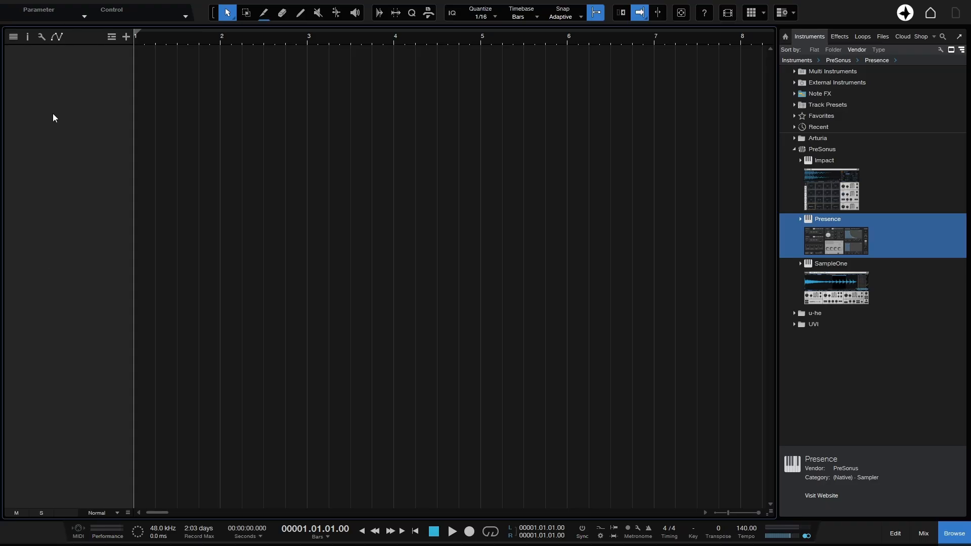
Step: Show the Inspector and the Track List beside the arrangement, and hide both again
{"action": "left_click", "coordinate": [28, 37]}
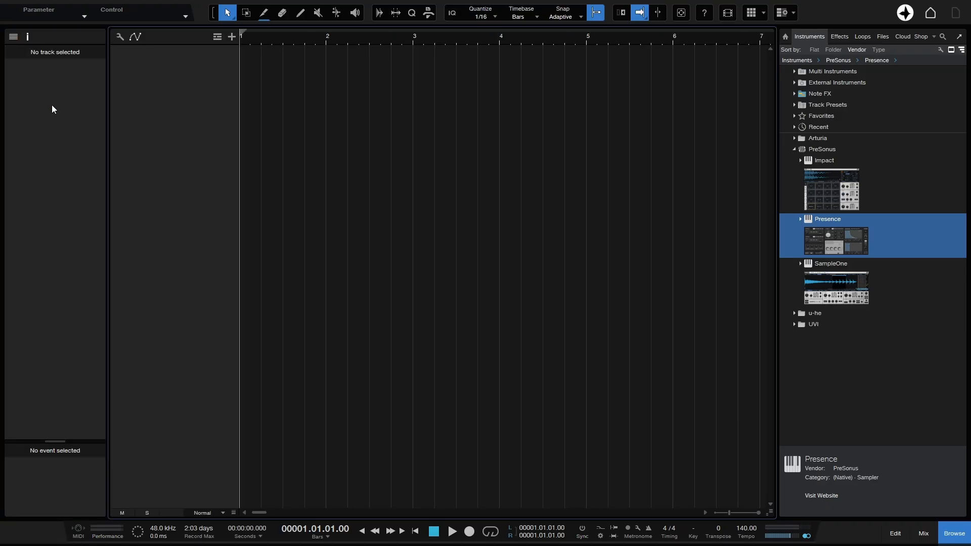
{"action": "left_click", "coordinate": [14, 39]}
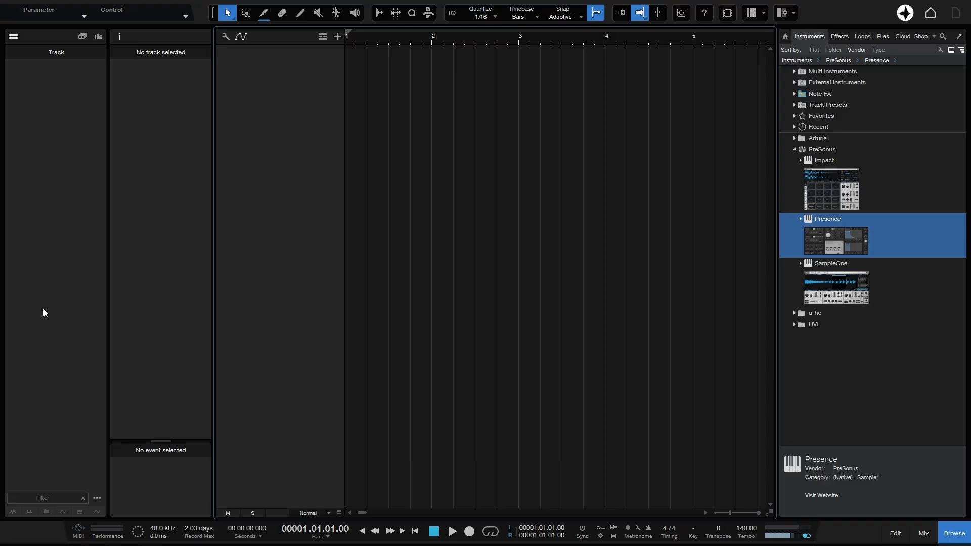
{"action": "left_click", "coordinate": [14, 36]}
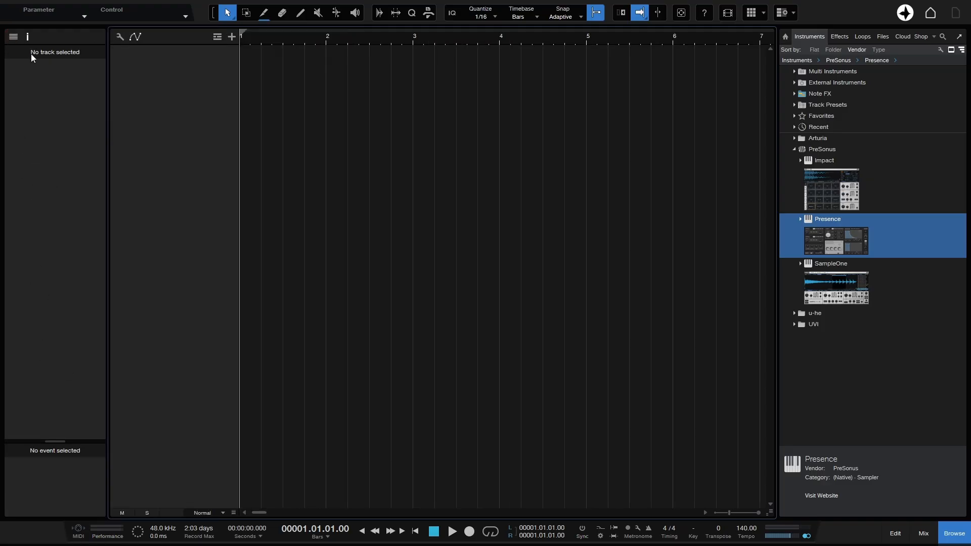
{"action": "left_click", "coordinate": [28, 37]}
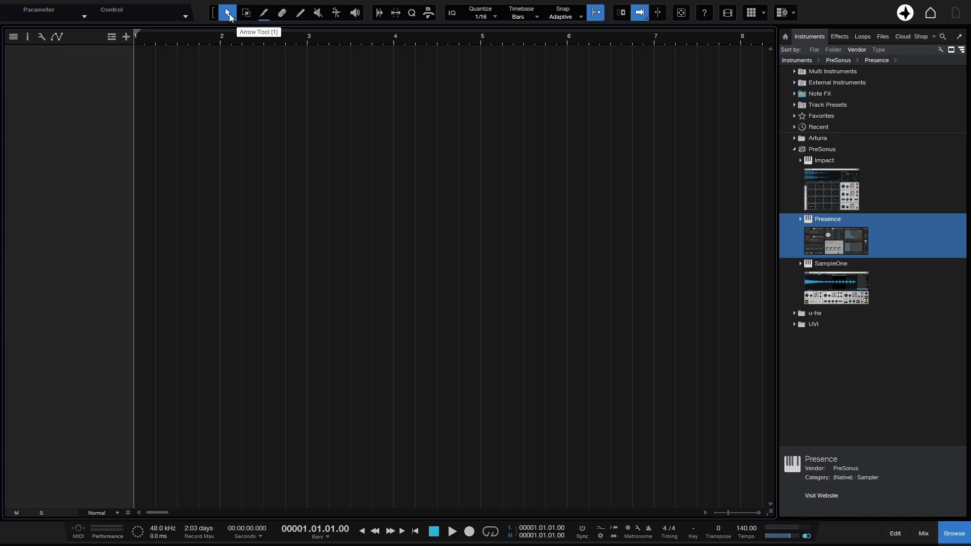
Step: Cycle through the arrangement editing tools up to the Listen tool and return to the Arrow tool
{"action": "key", "text": "2"}
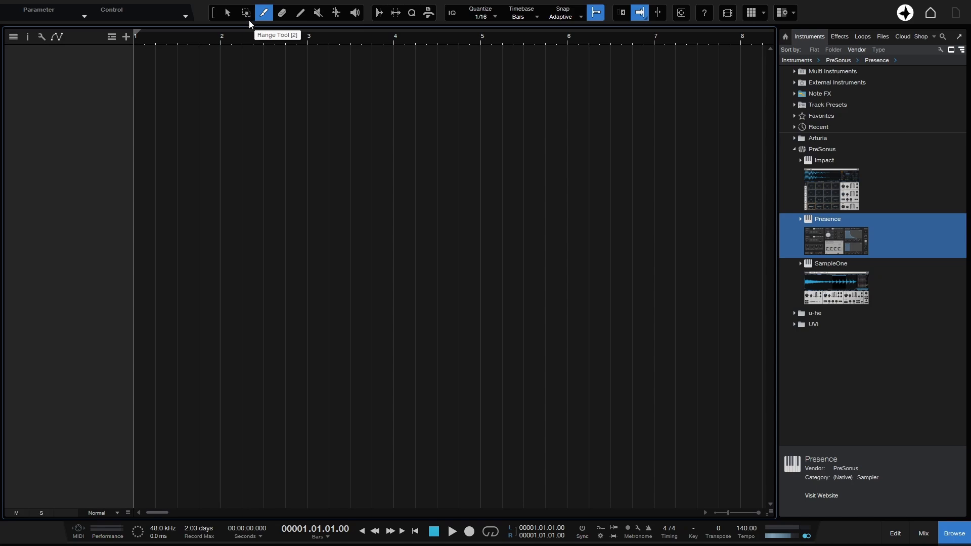
{"action": "key", "text": "4"}
{"action": "key", "text": "5"}
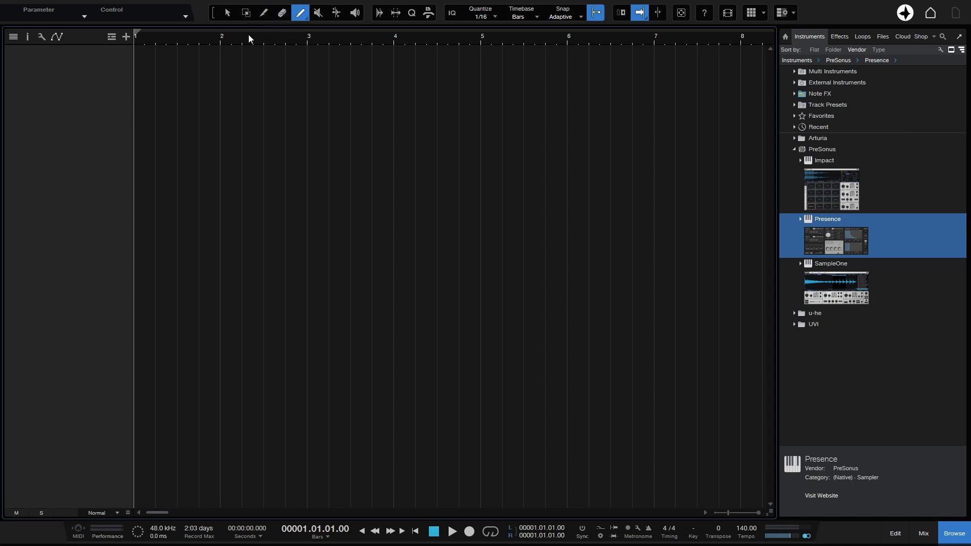
{"action": "key", "text": "6"}
{"action": "key", "text": "7"}
{"action": "key", "text": "8"}
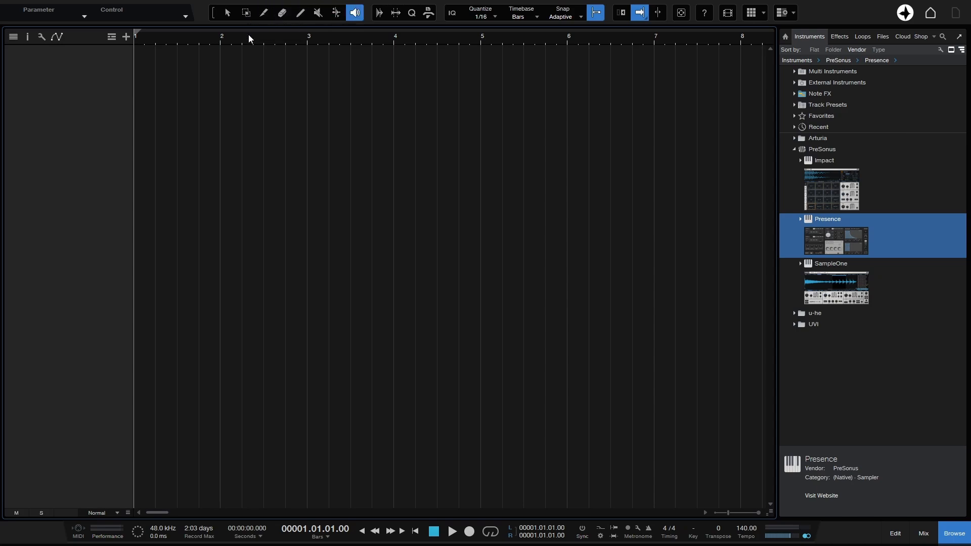
{"action": "key", "text": "1"}
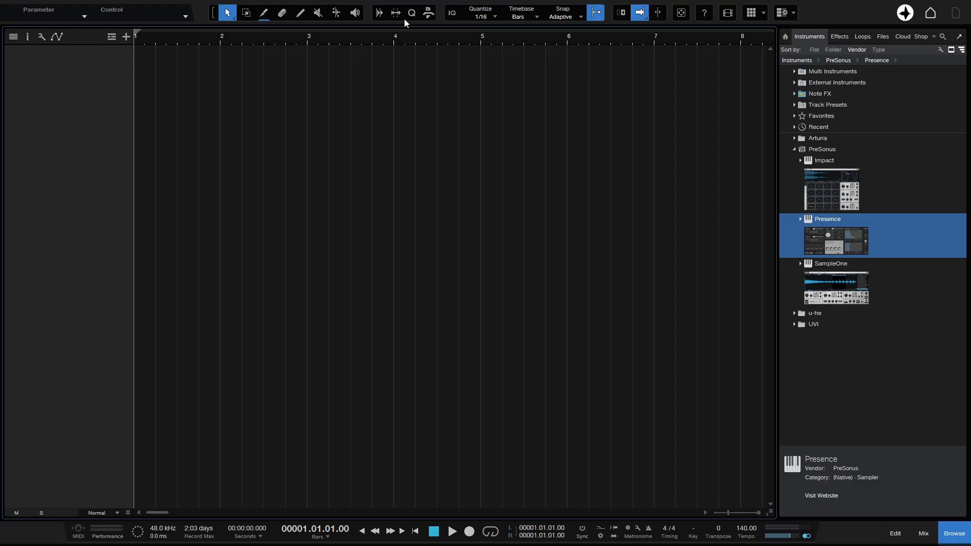
Step: View the Audio Bend options and the Strip Silence options in turn, closing each one again
{"action": "left_click", "coordinate": [378, 15]}
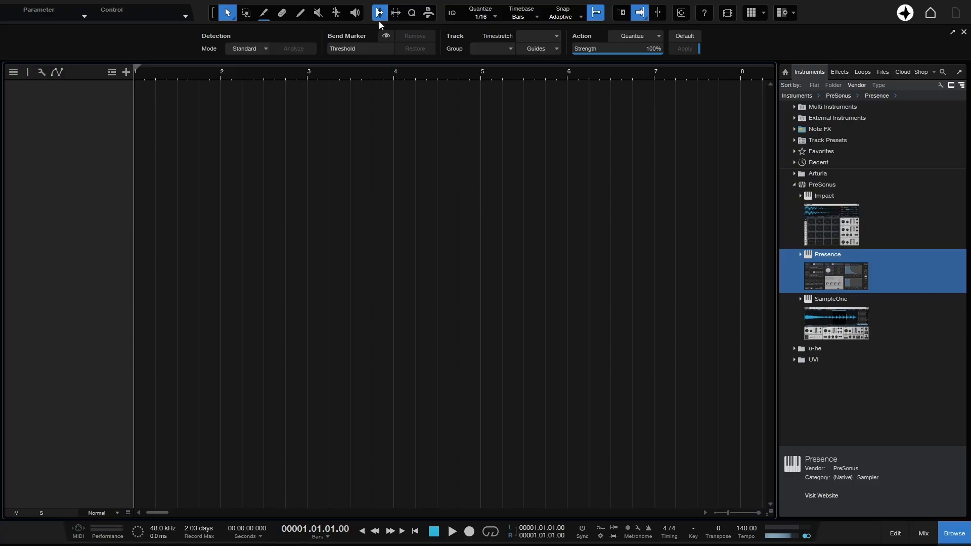
{"action": "left_click", "coordinate": [380, 15]}
{"action": "left_click", "coordinate": [396, 15]}
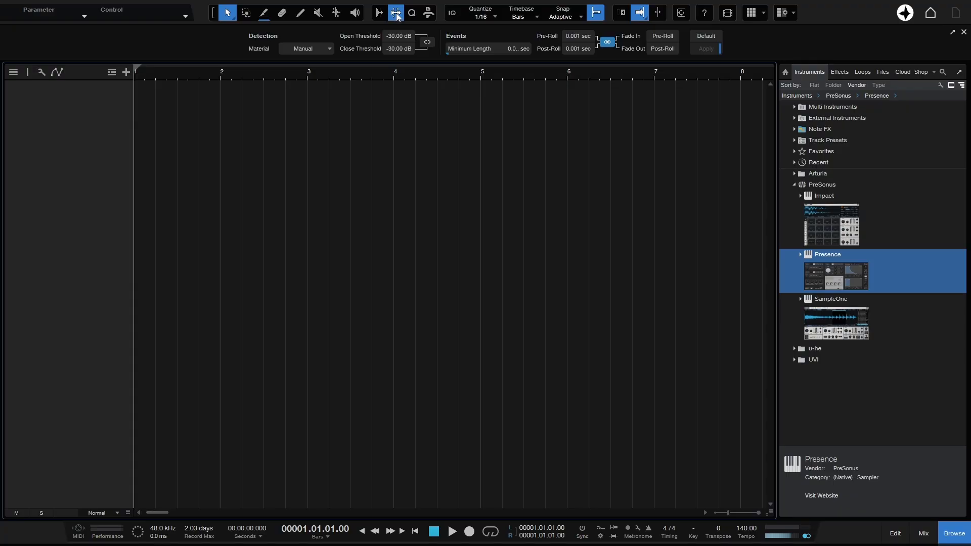
{"action": "left_click", "coordinate": [396, 13]}
Step: Show the Quantize options, zoom into the timeline, set the quantize value to 1/4, and hide the options
{"action": "left_click", "coordinate": [411, 14]}
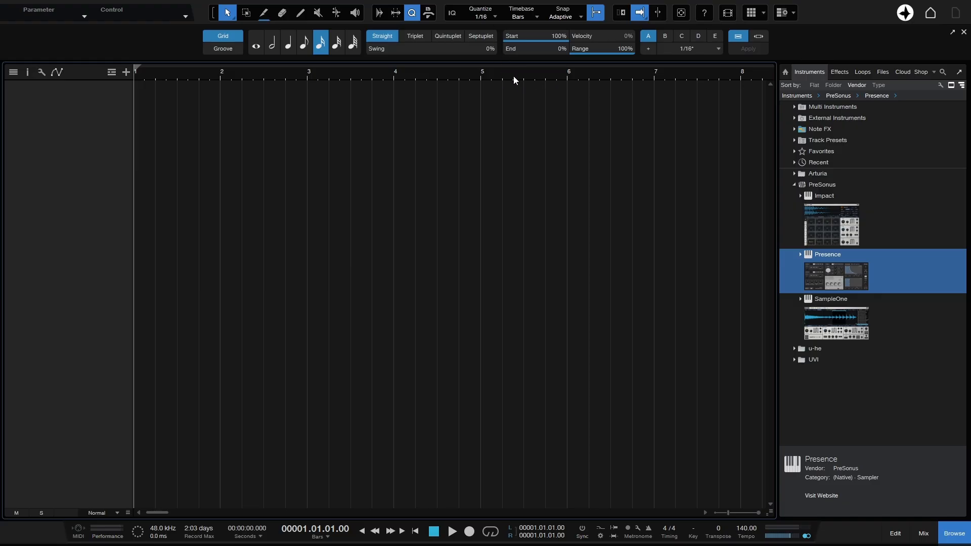
{"action": "left_click_drag", "start_coordinate": [517, 76], "coordinate": [516, 90]}
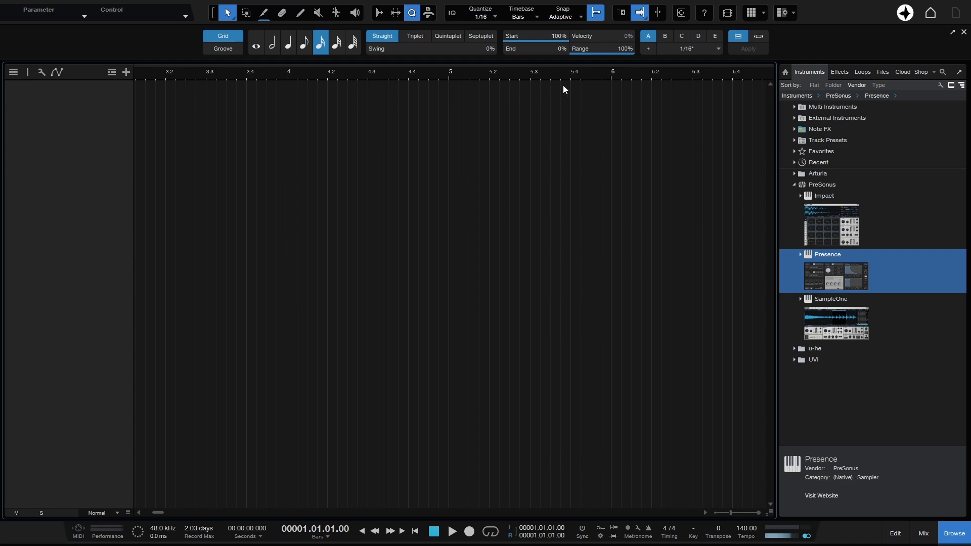
{"action": "left_click", "coordinate": [497, 17]}
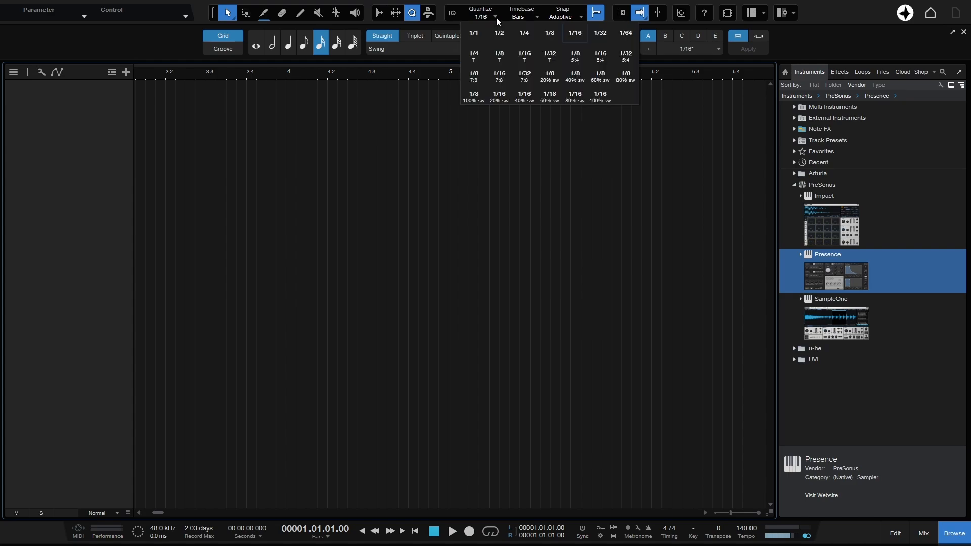
{"action": "left_click", "coordinate": [524, 33]}
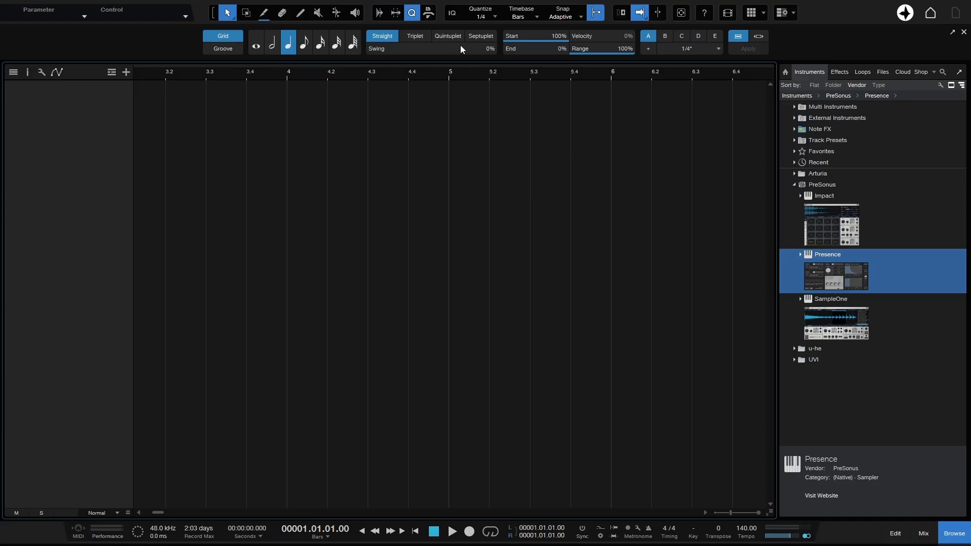
{"action": "left_click", "coordinate": [305, 44]}
{"action": "left_click", "coordinate": [412, 13]}
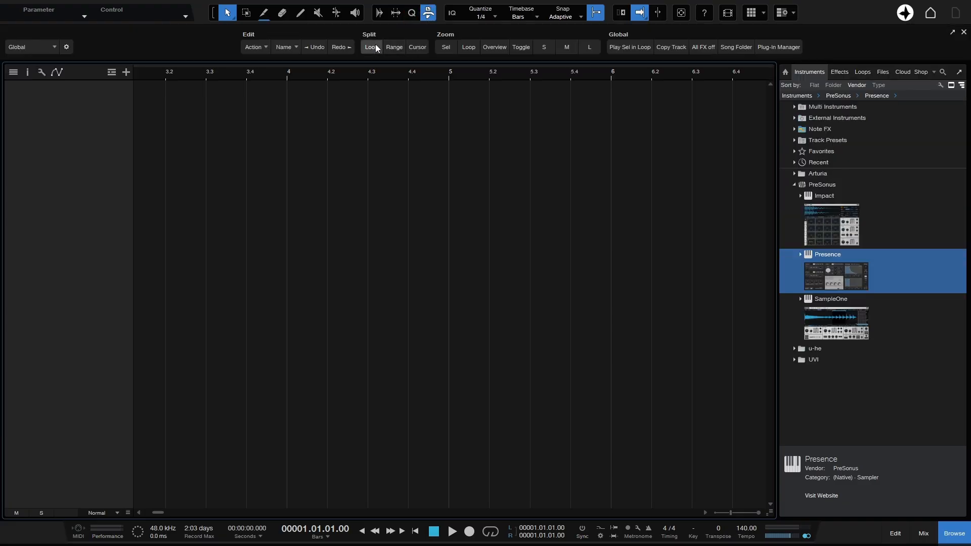
Step: Hide the macro toolbar and try out the snap switch and the neighbouring timeline toggles
{"action": "left_click", "coordinate": [428, 12]}
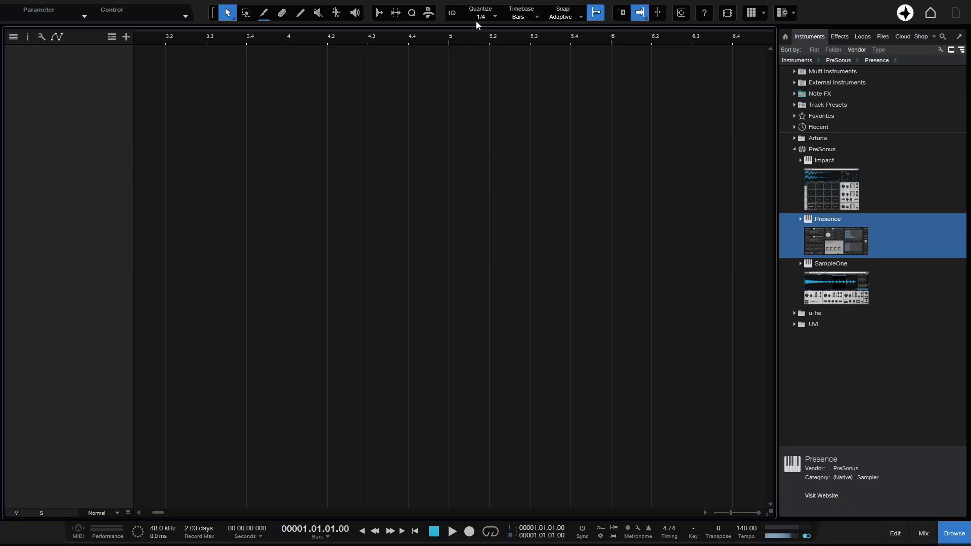
{"action": "left_click", "coordinate": [596, 14]}
{"action": "left_click", "coordinate": [618, 15]}
{"action": "left_click", "coordinate": [618, 15]}
{"action": "left_click", "coordinate": [681, 16]}
Step: View the info bar with tool descriptions and the Video Player in turn, closing each one again
{"action": "left_click", "coordinate": [704, 14]}
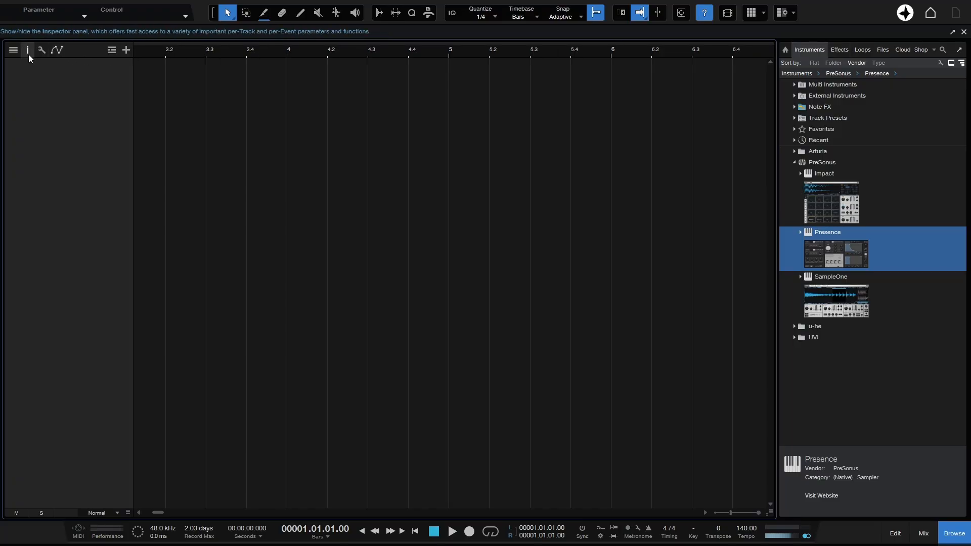
{"action": "left_click", "coordinate": [702, 13]}
{"action": "left_click", "coordinate": [728, 12]}
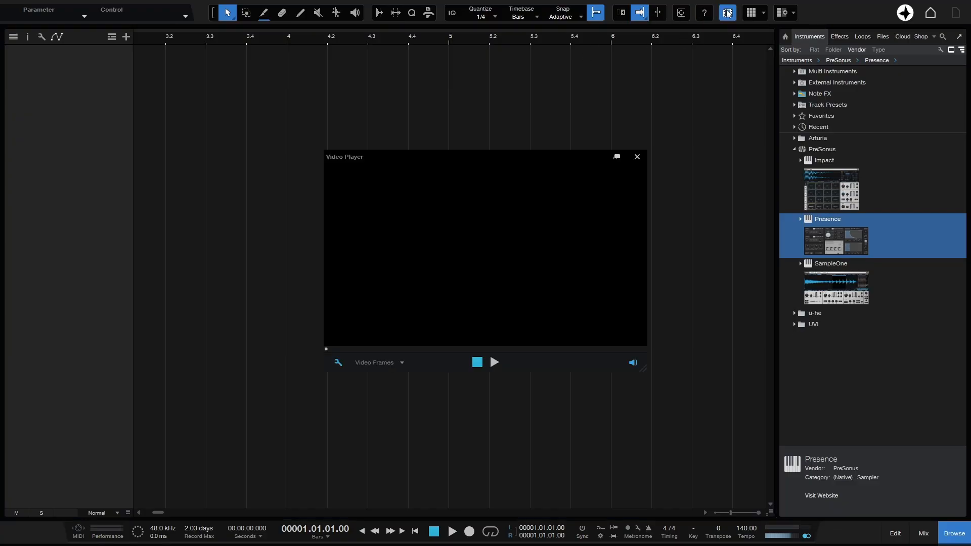
{"action": "left_click", "coordinate": [637, 158]}
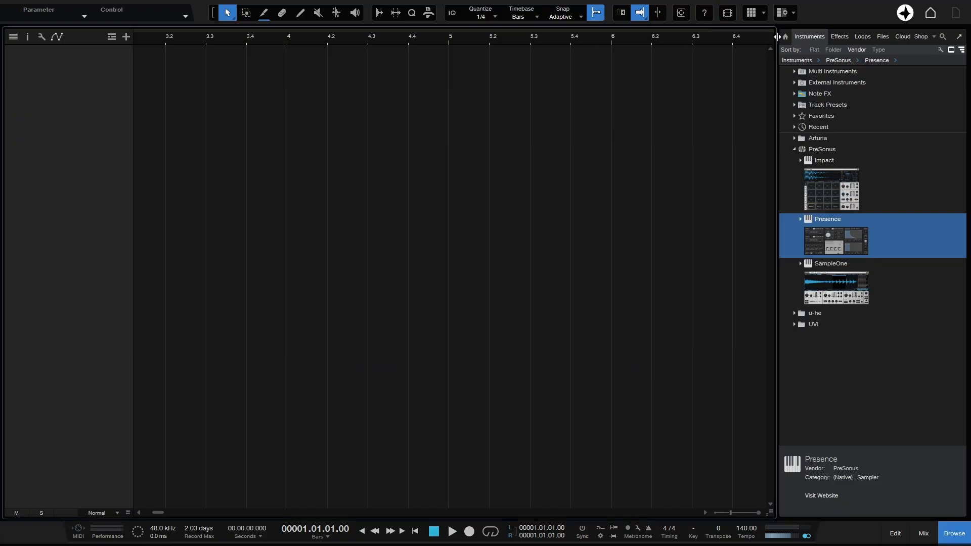
Step: Show the Launcher with its scenes and the Scratch Pad beside the arrangement in turn, hiding each one again
{"action": "left_click", "coordinate": [752, 13]}
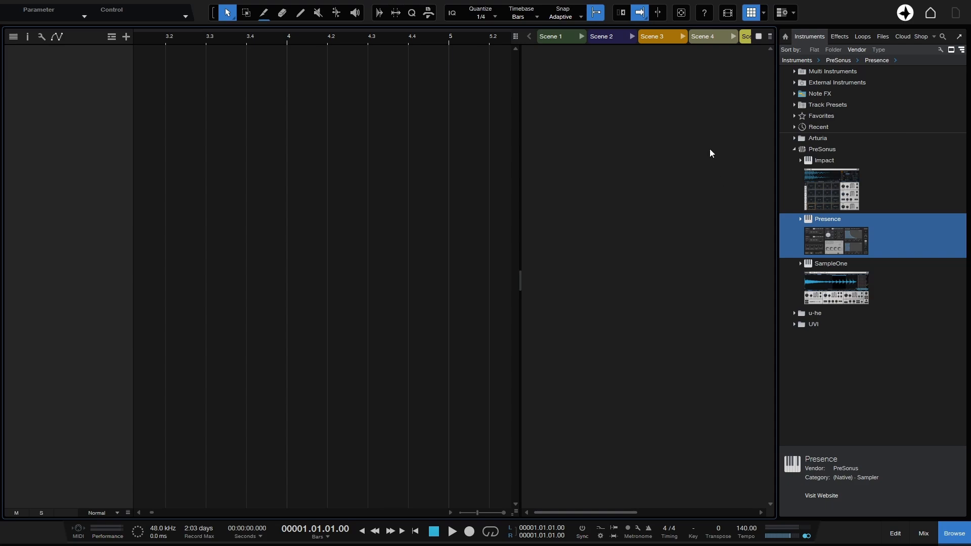
{"action": "left_click", "coordinate": [752, 14]}
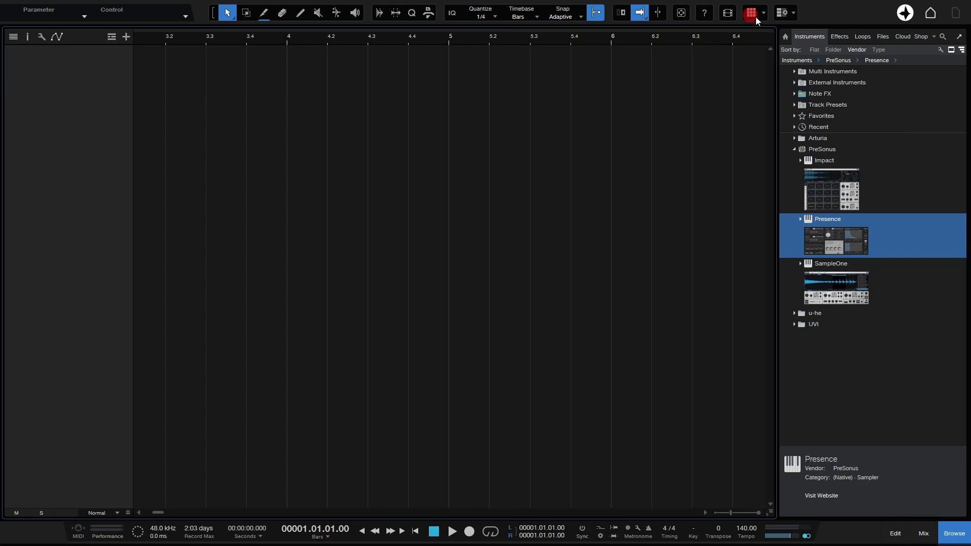
{"action": "left_click", "coordinate": [782, 13]}
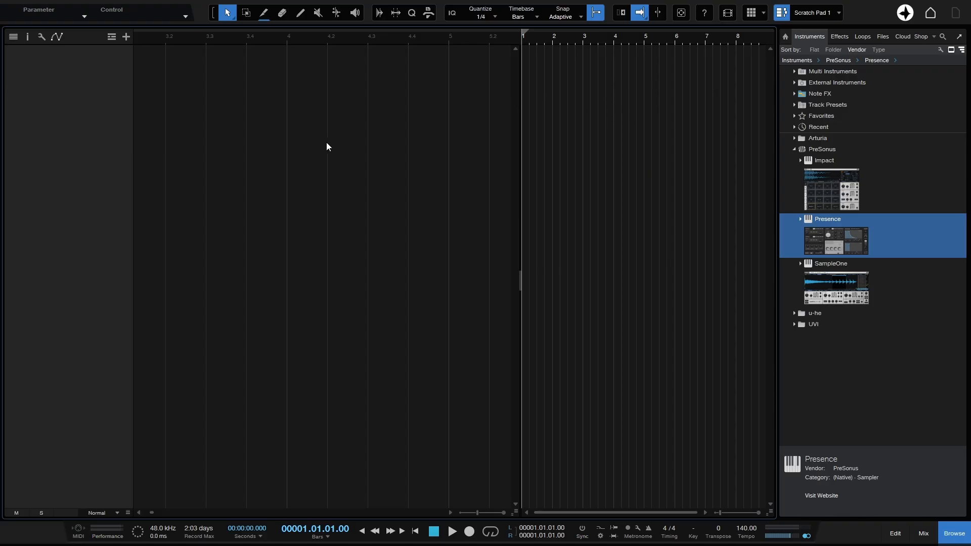
{"action": "left_click", "coordinate": [780, 13]}
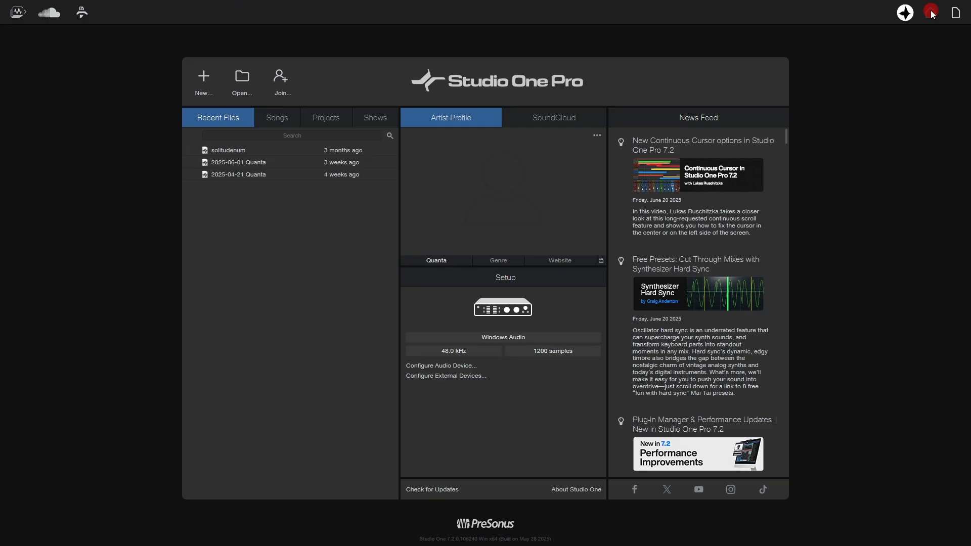
Step: View the start page and return to the open song
{"action": "left_click", "coordinate": [931, 14]}
{"action": "left_click", "coordinate": [956, 15]}
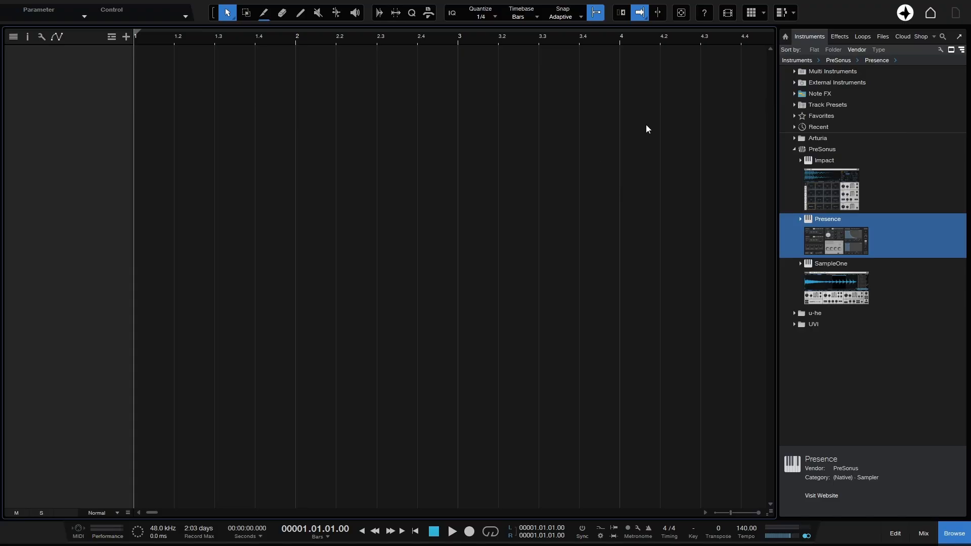
Step: Widen the browser from its home page and show the Instruments list with the PreSonus folder collapsed
{"action": "left_click", "coordinate": [785, 38]}
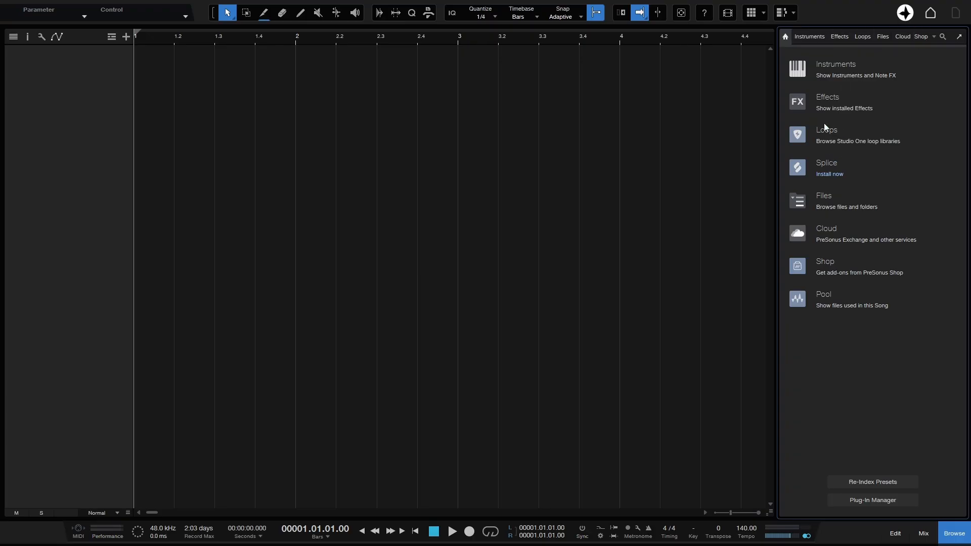
{"action": "left_click_drag", "start_coordinate": [775, 218], "coordinate": [745, 219]}
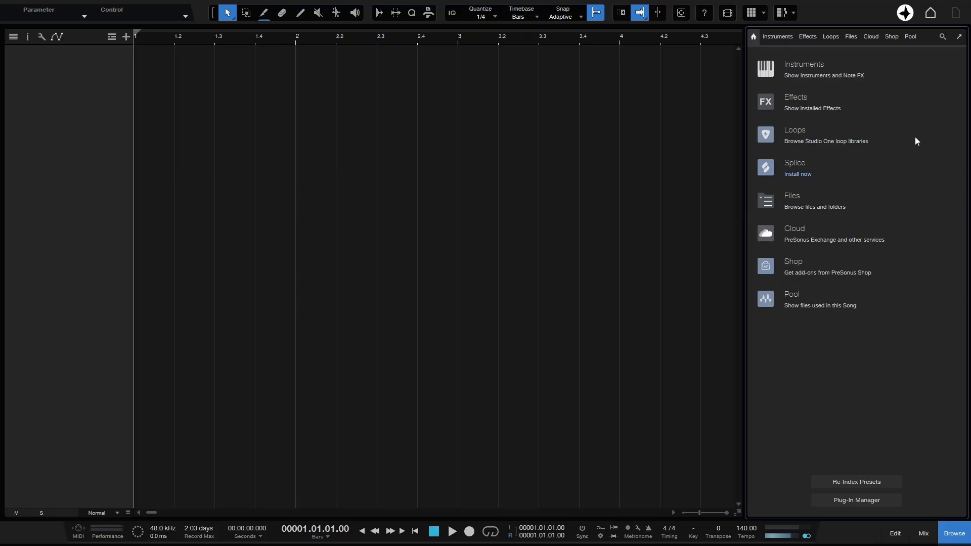
{"action": "left_click", "coordinate": [793, 73]}
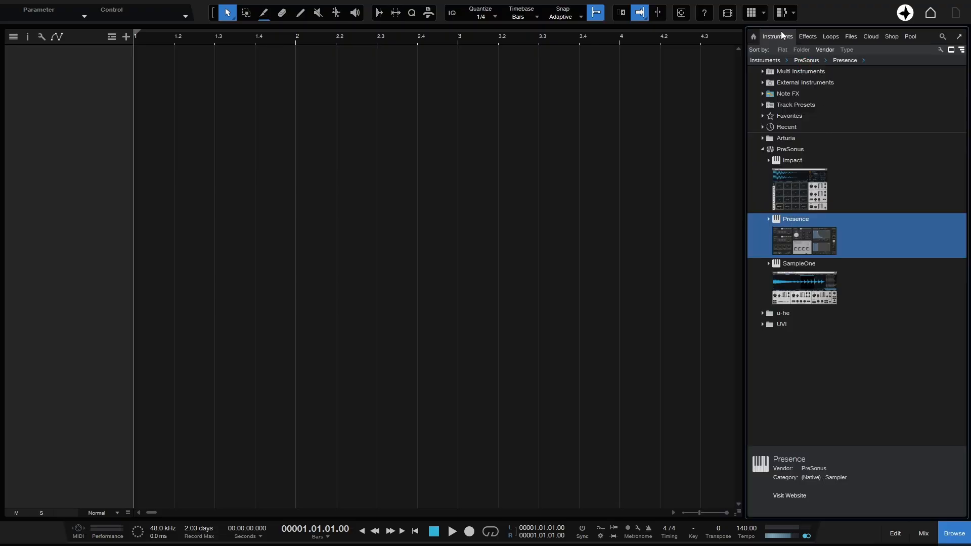
{"action": "left_click", "coordinate": [762, 149]}
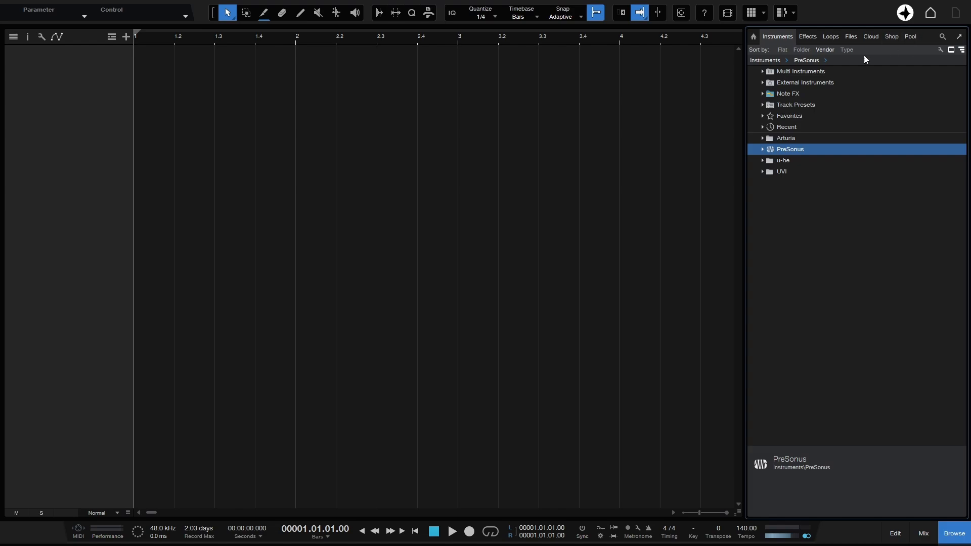
Step: Show the Effects list in an enlarged floating browser window, and dock and hide the browser again
{"action": "left_click", "coordinate": [808, 36]}
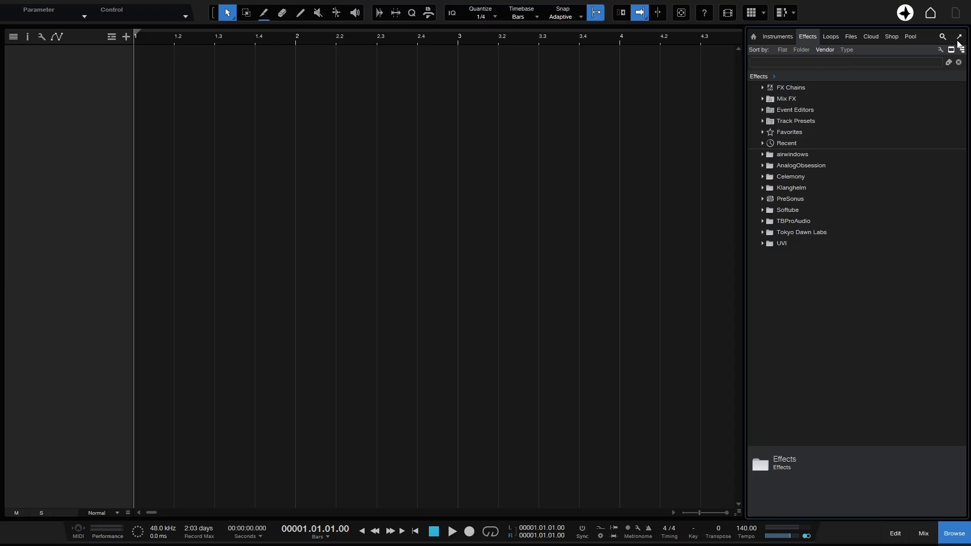
{"action": "left_click", "coordinate": [959, 37]}
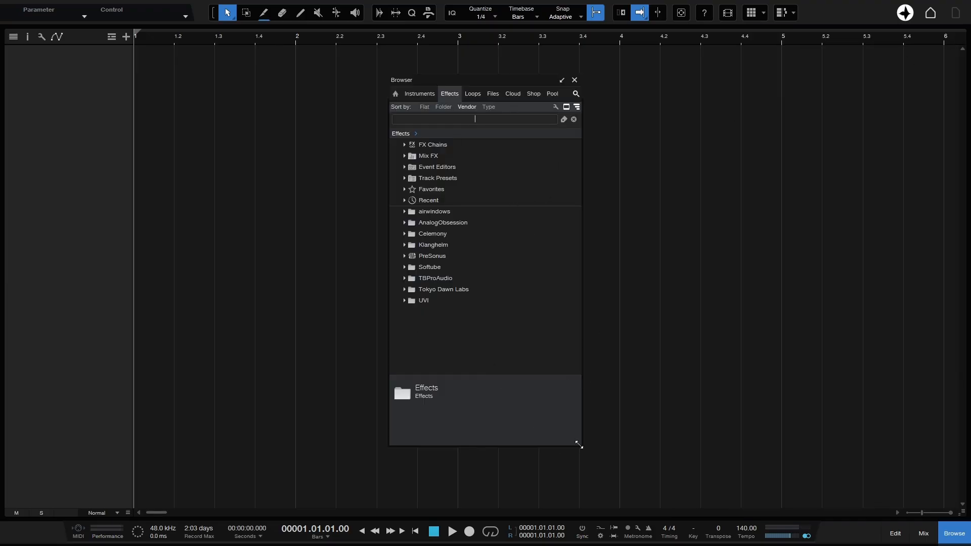
{"action": "left_click_drag", "start_coordinate": [579, 445], "coordinate": [612, 458]}
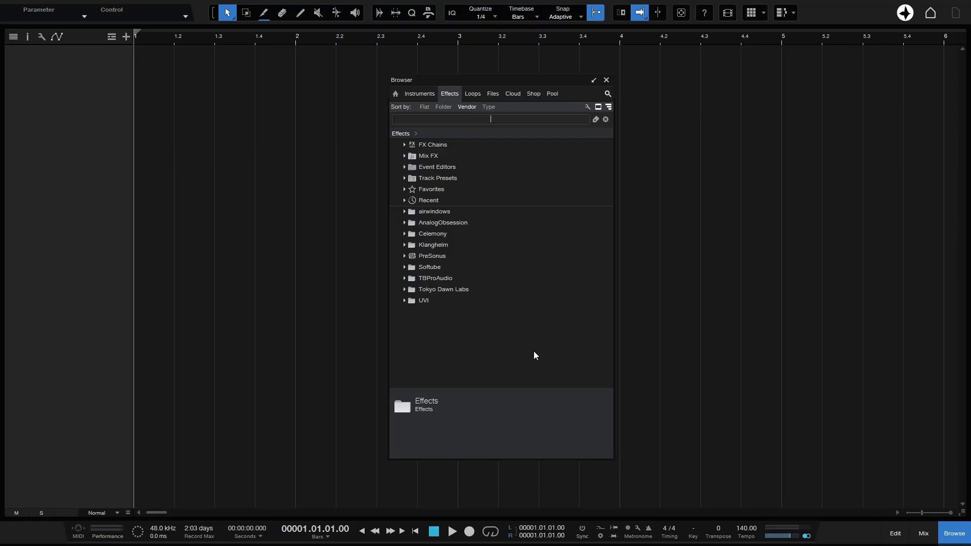
{"action": "left_click", "coordinate": [594, 80]}
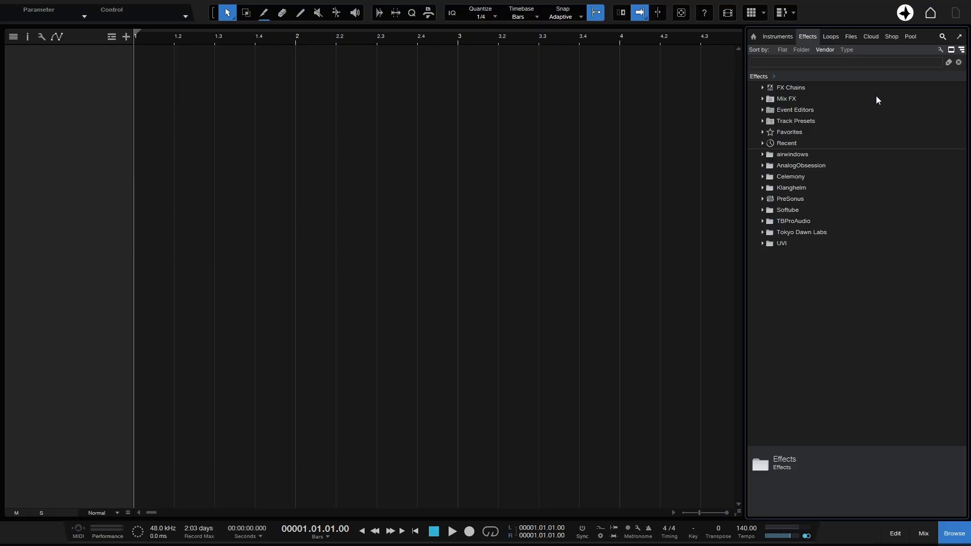
{"action": "left_click", "coordinate": [754, 37]}
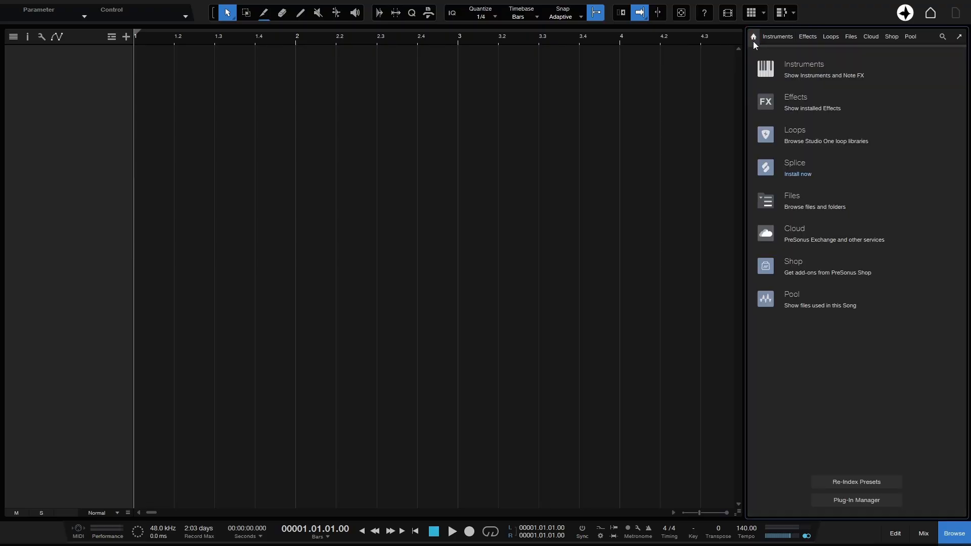
{"action": "left_click", "coordinate": [955, 535]}
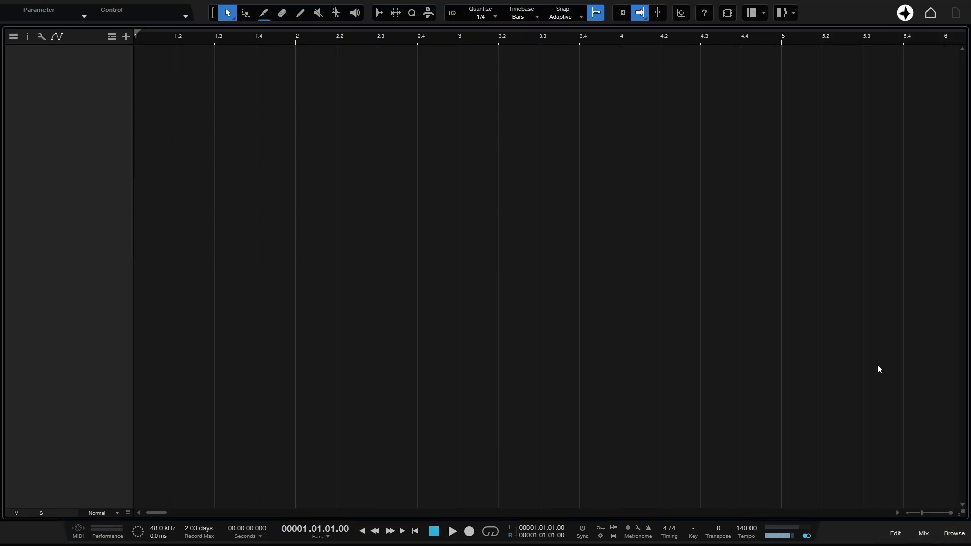
Step: View the mix console docked and maximized in its own window, and the editor in turn, and hide both again
{"action": "left_click", "coordinate": [924, 534]}
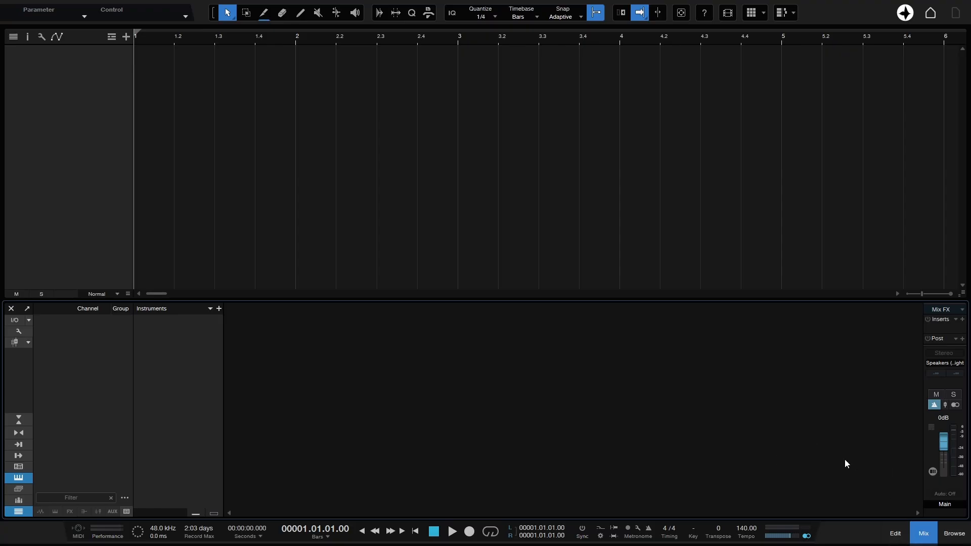
{"action": "left_click", "coordinate": [28, 308]}
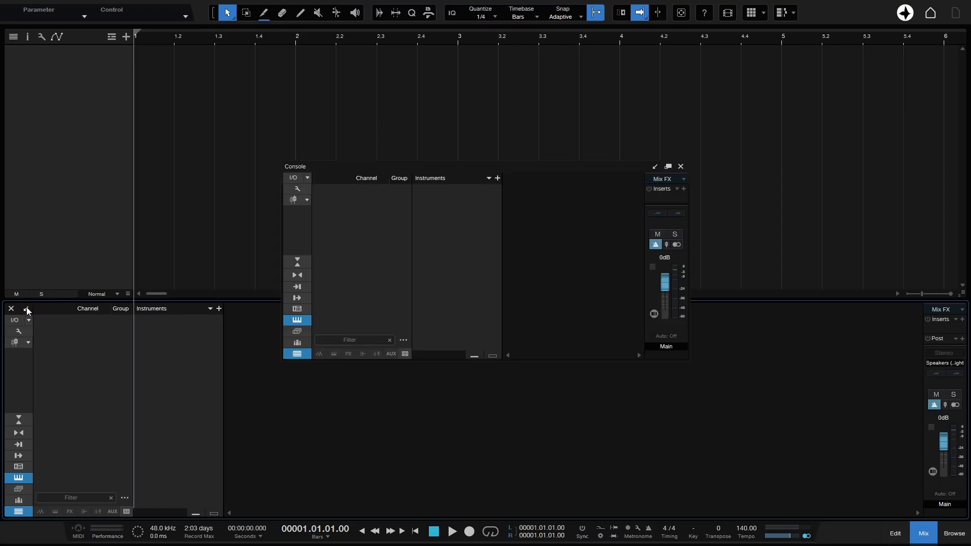
{"action": "left_click", "coordinate": [669, 167]}
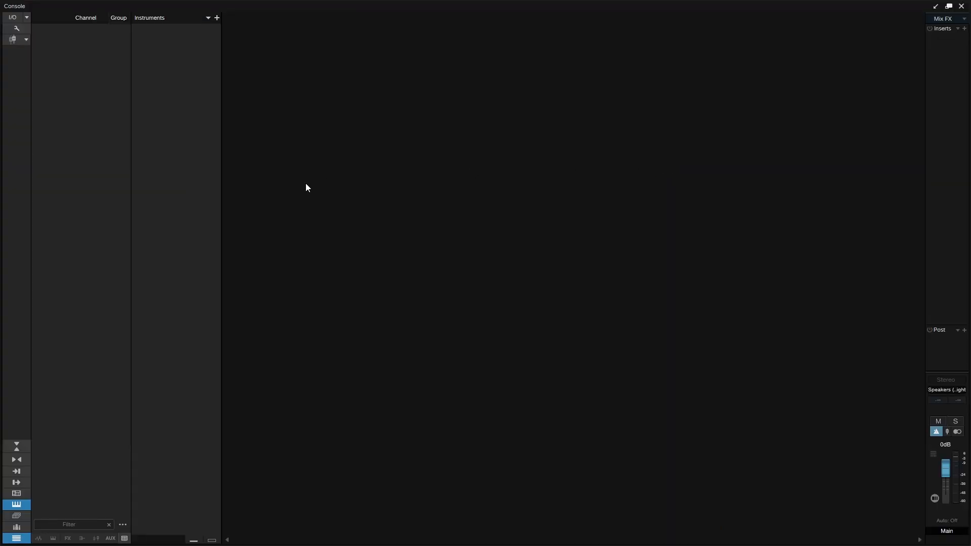
{"action": "left_click", "coordinate": [934, 7]}
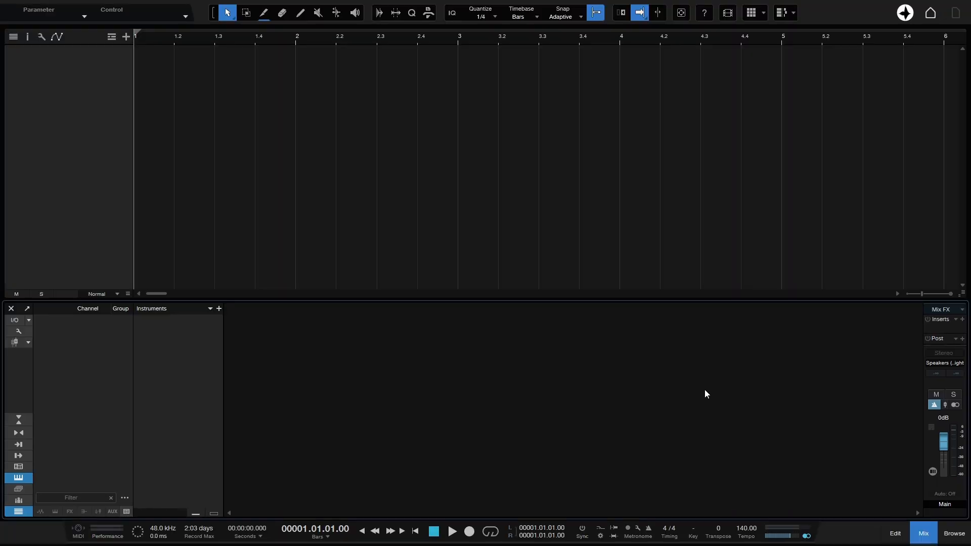
{"action": "left_click", "coordinate": [895, 534]}
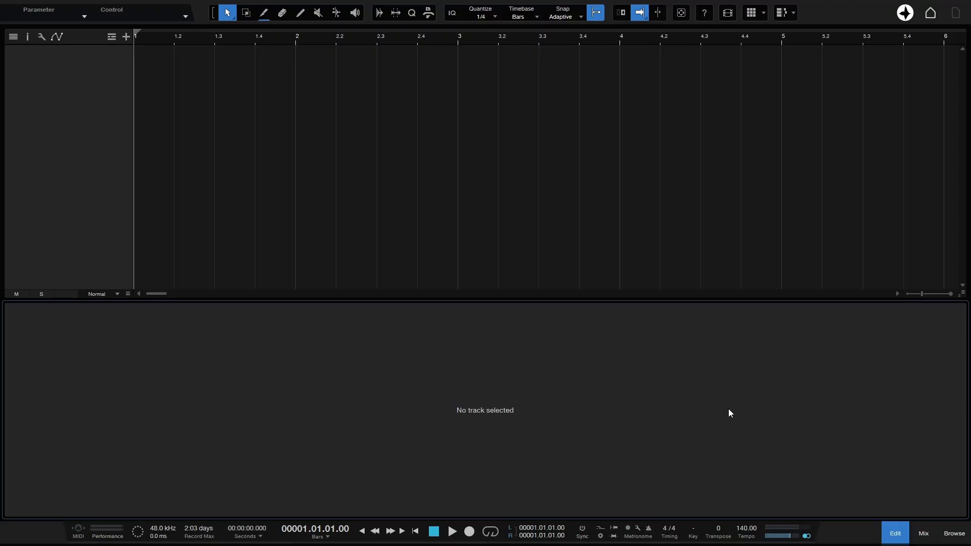
{"action": "left_click", "coordinate": [895, 534]}
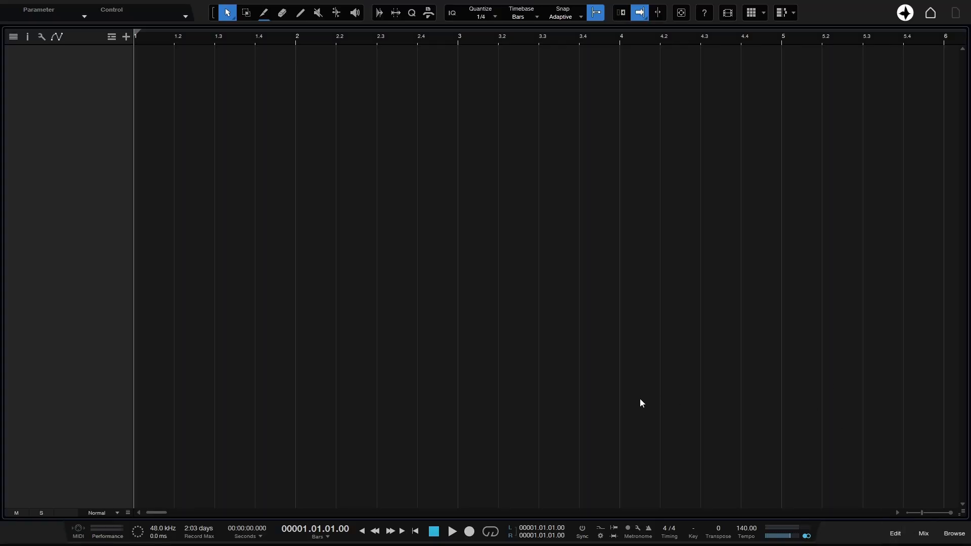
Step: Add one mono audio track named Narration with Auto-Color, Input 1 as its input and Main as its output
{"action": "key", "text": "t"}
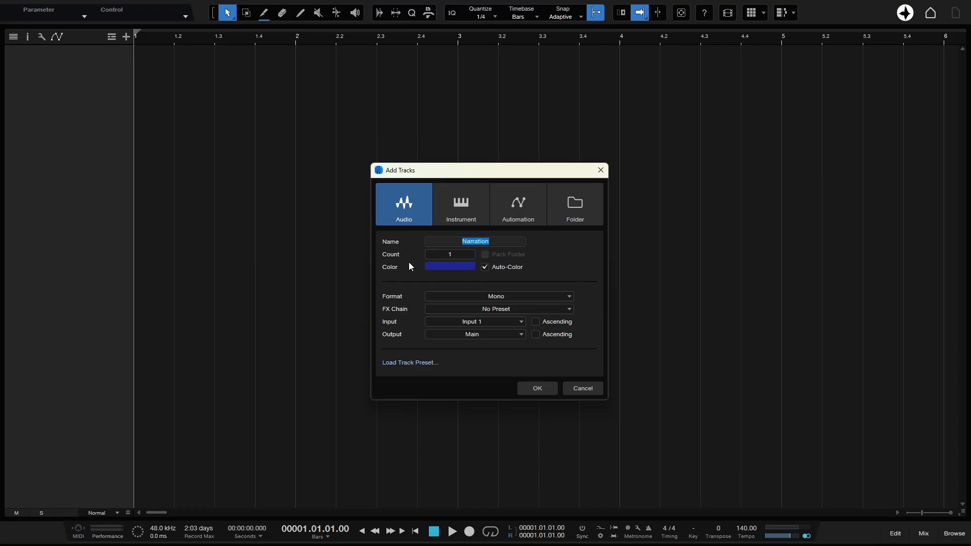
{"action": "left_click", "coordinate": [456, 256]}
{"action": "left_click", "coordinate": [584, 259]}
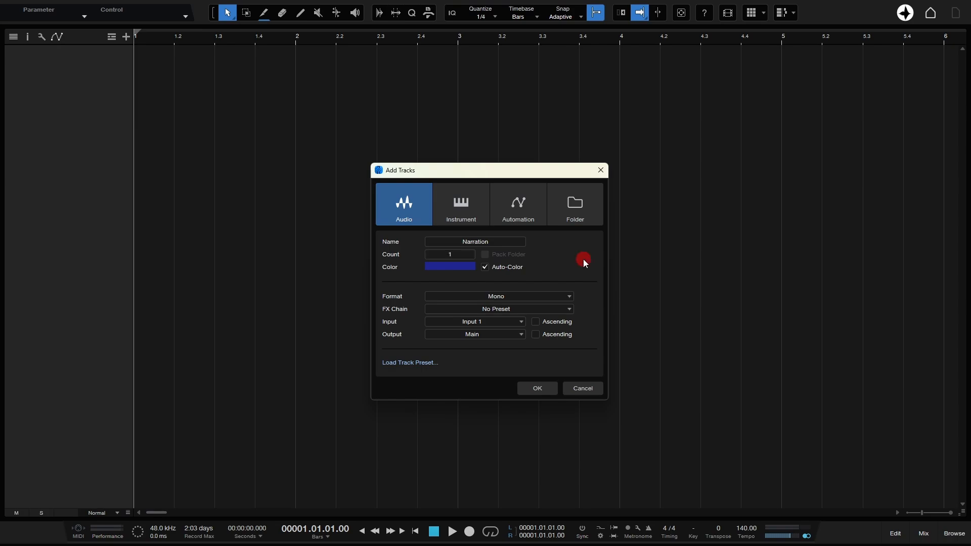
{"action": "left_click", "coordinate": [484, 267]}
{"action": "left_click", "coordinate": [450, 268]}
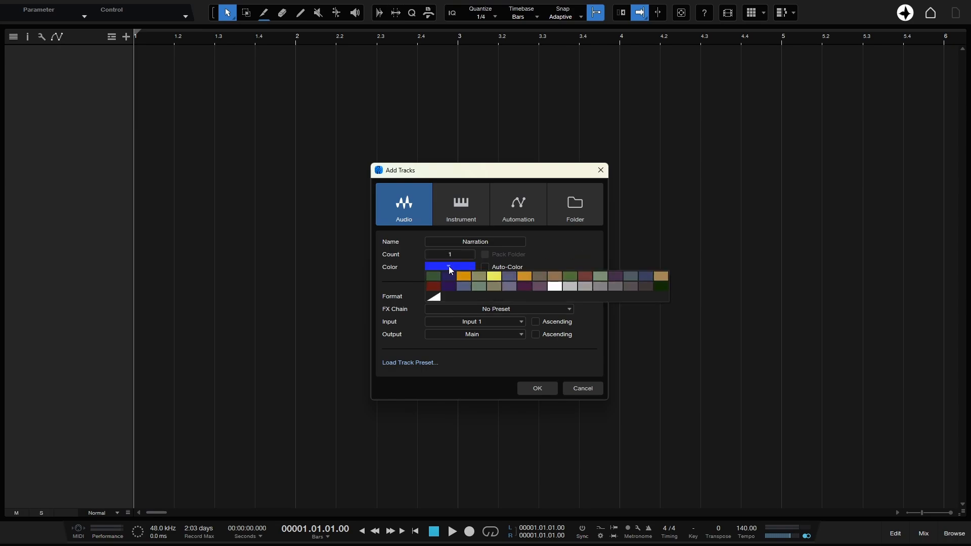
{"action": "left_click", "coordinate": [518, 254]}
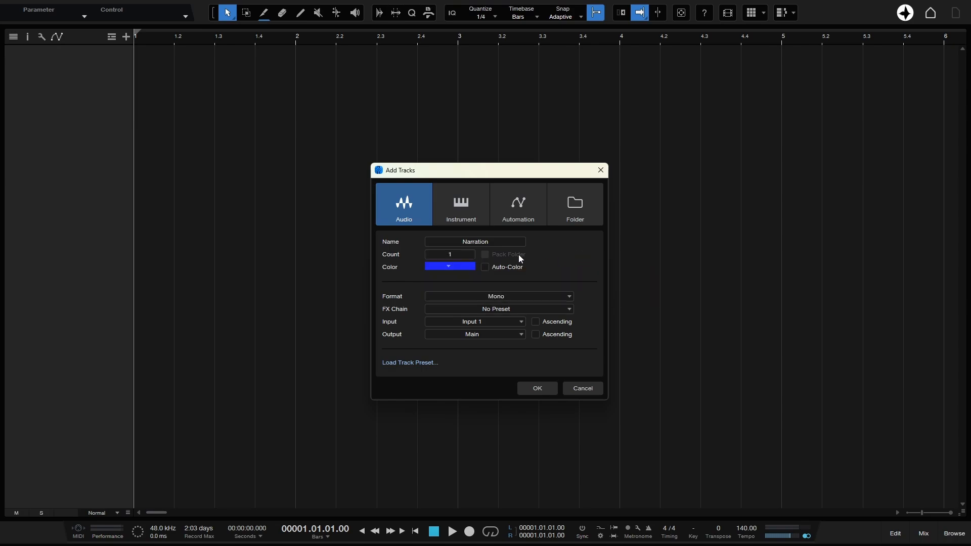
{"action": "left_click", "coordinate": [485, 268]}
{"action": "left_click", "coordinate": [493, 322]}
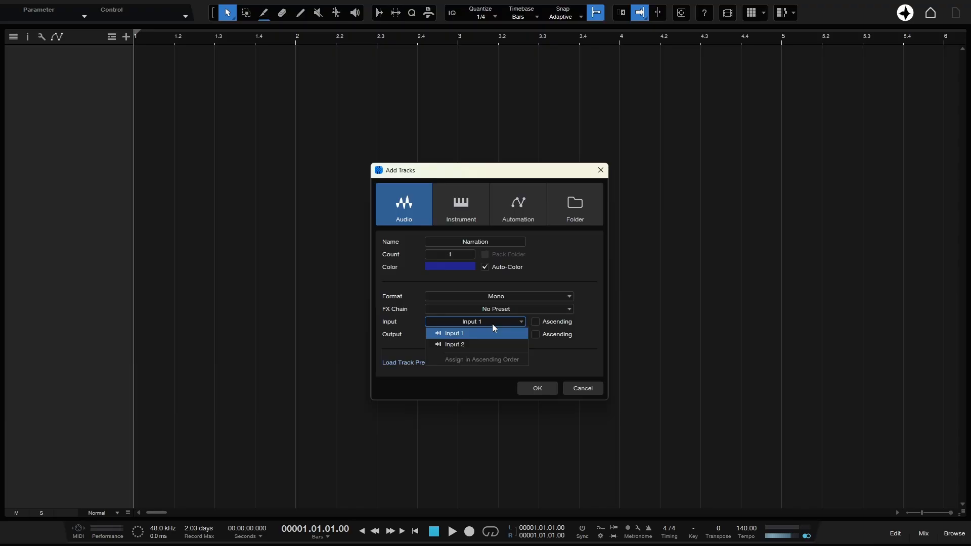
{"action": "left_click", "coordinate": [593, 322]}
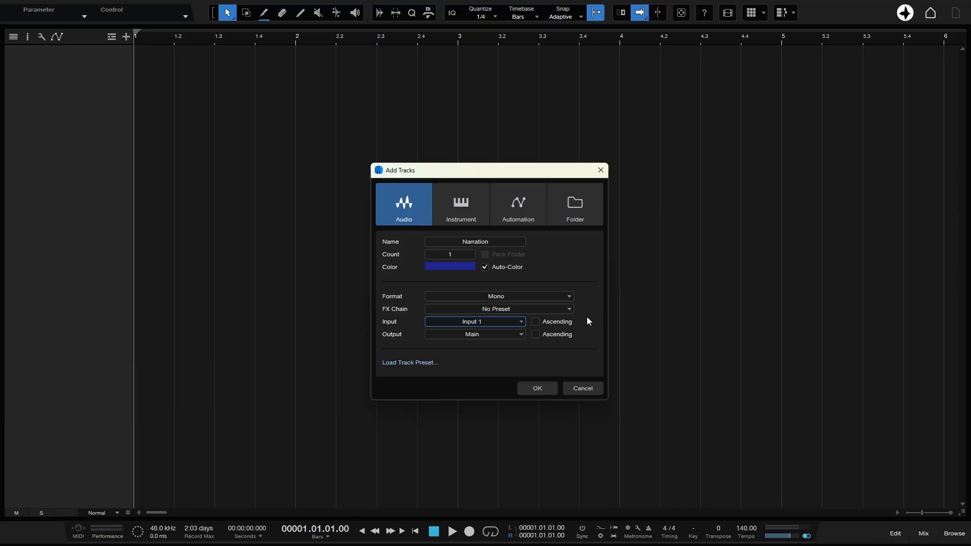
{"action": "left_click", "coordinate": [536, 389]}
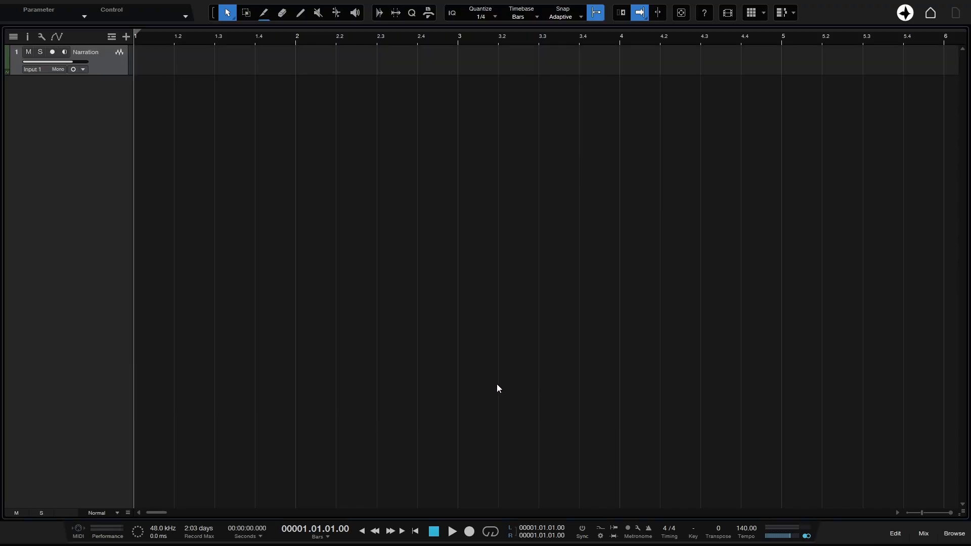
Step: Increase the track height in the arrangement to Large
{"action": "key", "text": "shift+e"}
{"action": "key", "text": "shift+e"}
{"action": "key", "text": "shift+e"}
{"action": "key", "text": "shift+e"}
{"action": "key", "text": "shift+e"}
{"action": "key", "text": "shift+e"}
{"action": "key", "text": "shift+e"}
{"action": "key", "text": "shift+e"}
{"action": "key", "text": "shift+e"}
{"action": "key", "text": "shift+e"}
{"action": "key", "text": "shift+e"}
{"action": "key", "text": "shift+e"}
{"action": "key", "text": "shift+e"}
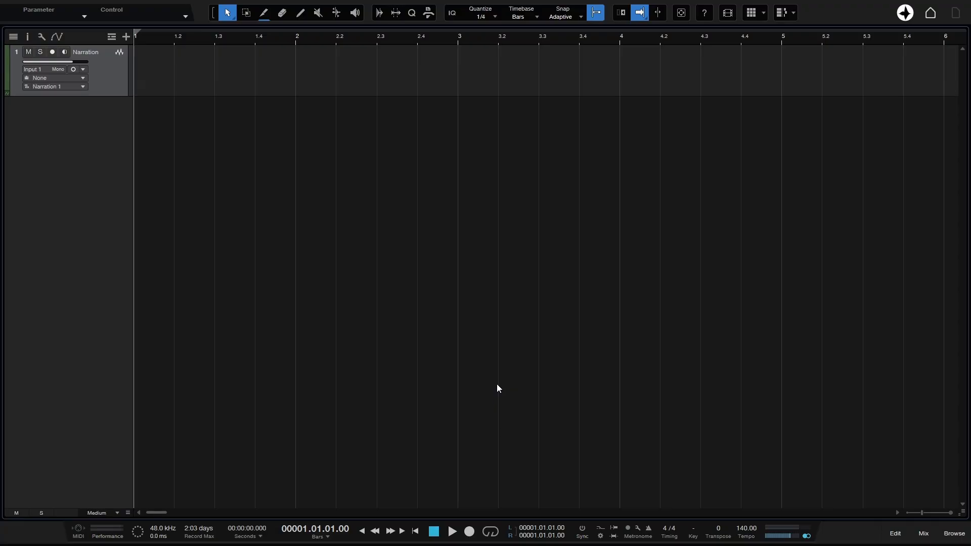
{"action": "key", "text": "shift+e"}
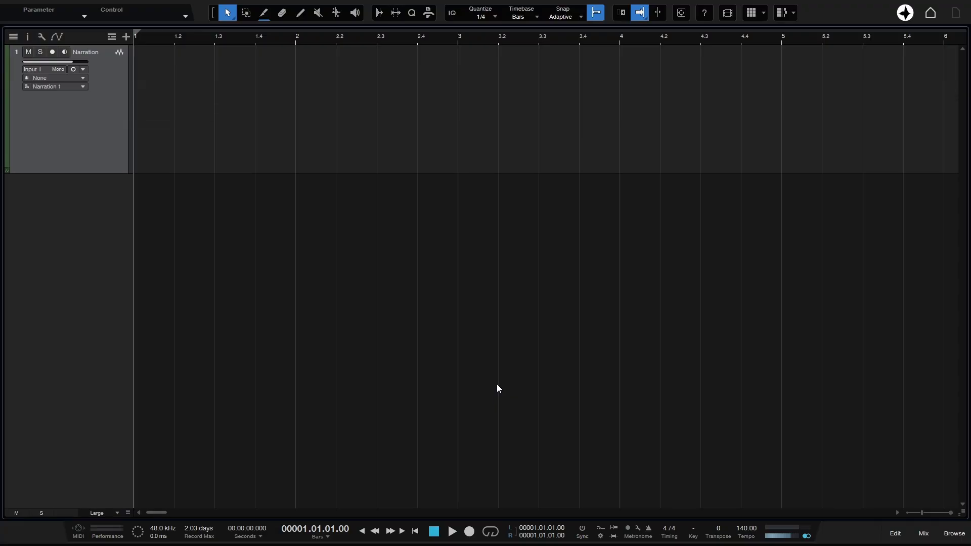
Step: Arm the Narration track for recording and start recording from the beginning of the song
{"action": "left_click", "coordinate": [53, 54]}
{"action": "mouse_move", "coordinate": [68, 60]}
{"action": "left_click", "coordinate": [64, 54]}
{"action": "left_click", "coordinate": [470, 532]}
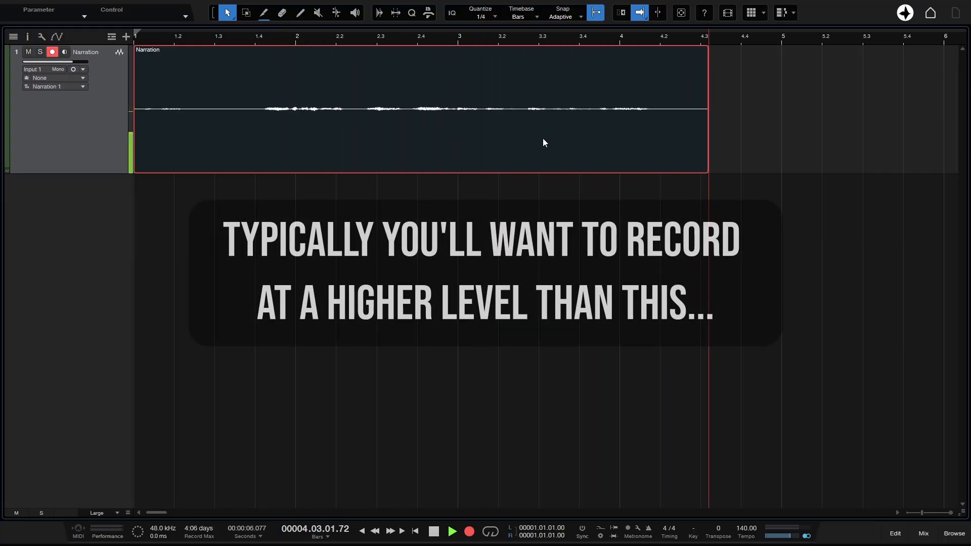
Step: Stop the recording and raise the Narration event's gain until its waveform is clearly larger
{"action": "key", "text": "space"}
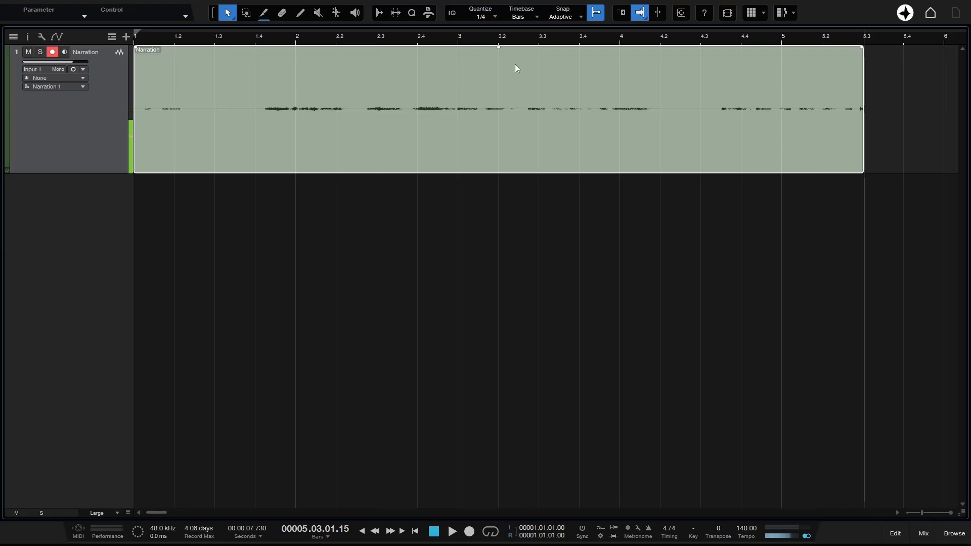
{"action": "left_click_drag", "start_coordinate": [498, 51], "coordinate": [501, 4]}
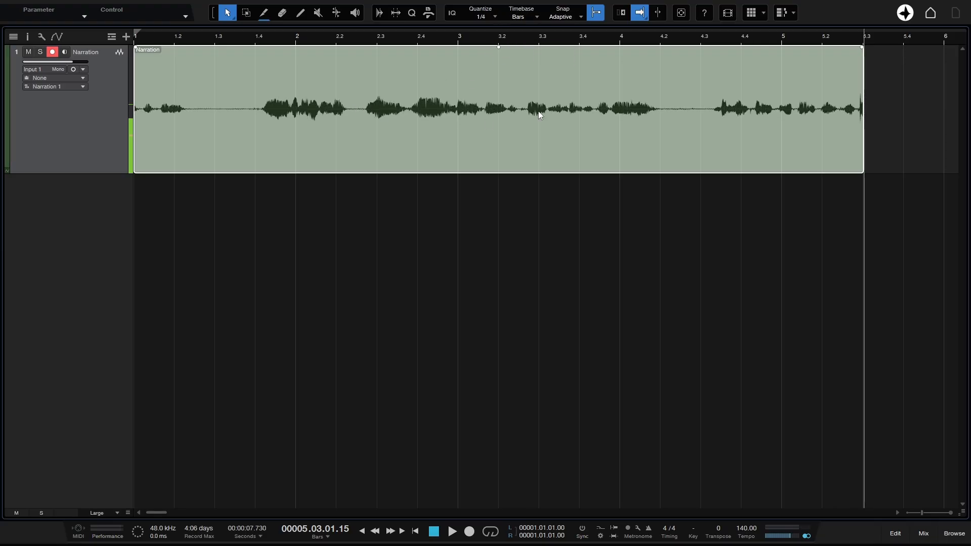
{"action": "mouse_move", "coordinate": [499, 47]}
{"action": "left_mouse_down"}
{"action": "mouse_move", "coordinate": [497, 109]}
{"action": "mouse_move", "coordinate": [499, 30]}
{"action": "left_mouse_up"}
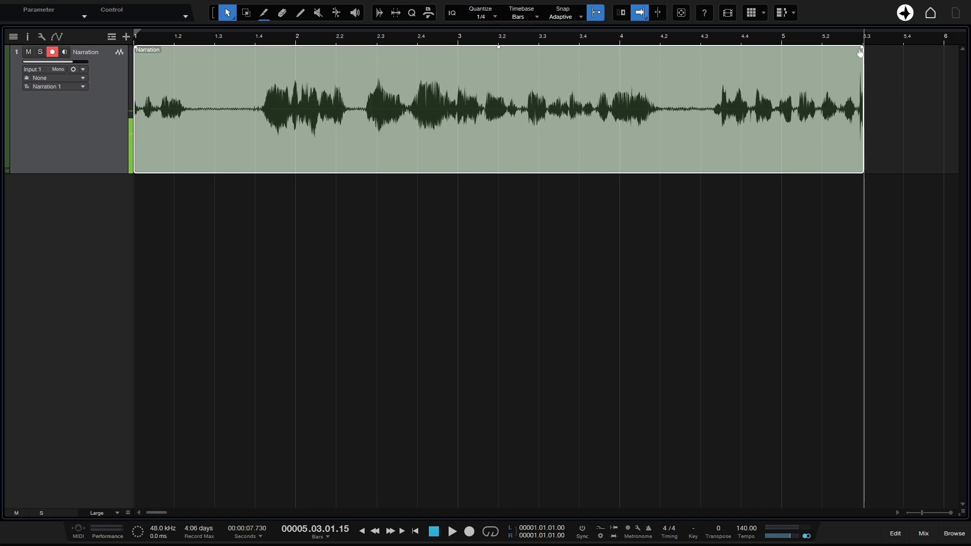
Step: Try the fade handles at both ends of the Narration event and trim its end very slightly
{"action": "mouse_move", "coordinate": [861, 50]}
{"action": "left_mouse_down"}
{"action": "mouse_move", "coordinate": [763, 64]}
{"action": "mouse_move", "coordinate": [860, 55]}
{"action": "left_mouse_up"}
{"action": "mouse_move", "coordinate": [138, 50]}
{"action": "left_mouse_down"}
{"action": "mouse_move", "coordinate": [288, 58]}
{"action": "mouse_move", "coordinate": [133, 46]}
{"action": "left_mouse_up"}
{"action": "mouse_move", "coordinate": [866, 136]}
{"action": "left_mouse_down"}
{"action": "mouse_move", "coordinate": [535, 130]}
{"action": "mouse_move", "coordinate": [864, 131]}
{"action": "left_mouse_up"}
{"action": "mouse_move", "coordinate": [134, 139]}
{"action": "left_mouse_down"}
{"action": "mouse_move", "coordinate": [417, 140]}
{"action": "mouse_move", "coordinate": [133, 139]}
{"action": "left_mouse_up"}
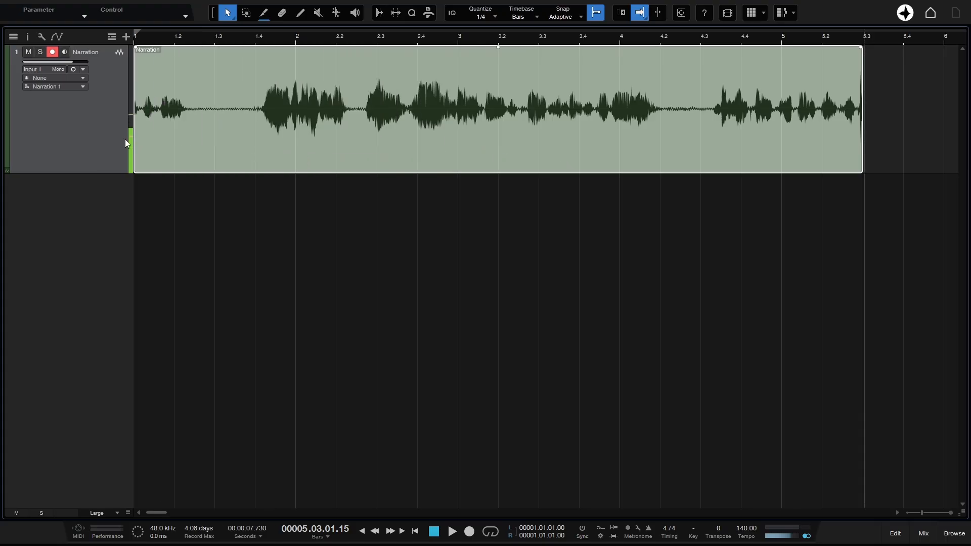
Step: Enable the gain envelope on the Narration event, add two points around bar 3.3 to 3.4 and slightly lower the segment between them
{"action": "right_click", "coordinate": [301, 153]}
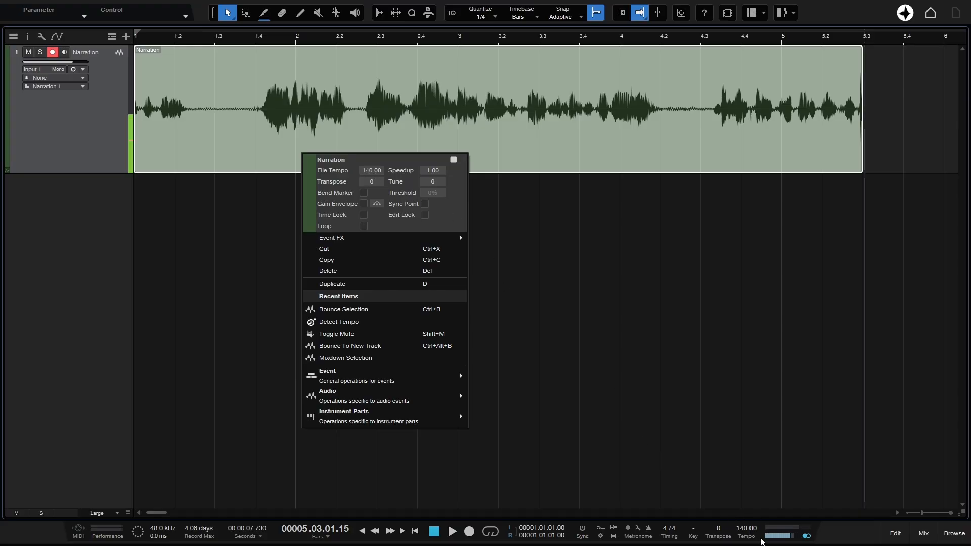
{"action": "left_click", "coordinate": [433, 170]}
{"action": "left_click", "coordinate": [363, 204]}
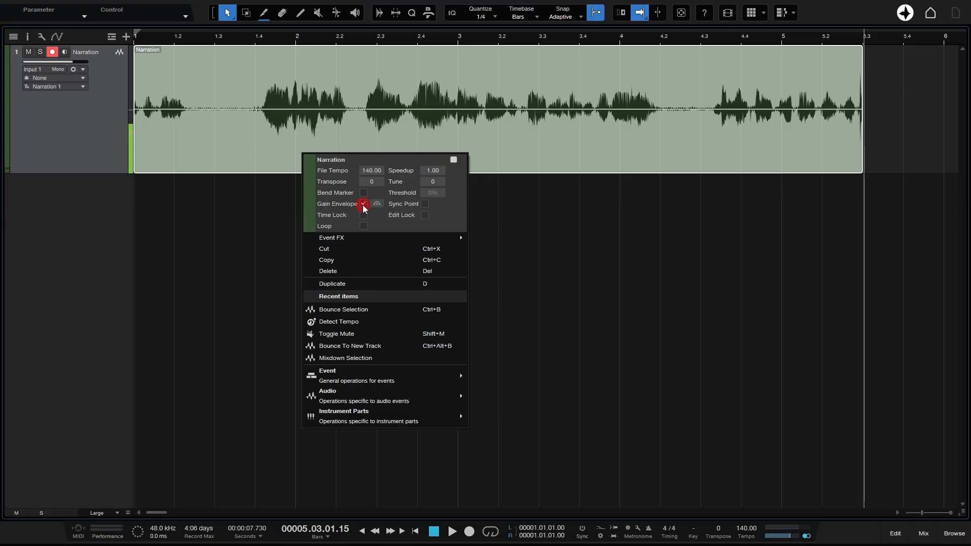
{"action": "left_click", "coordinate": [538, 109]}
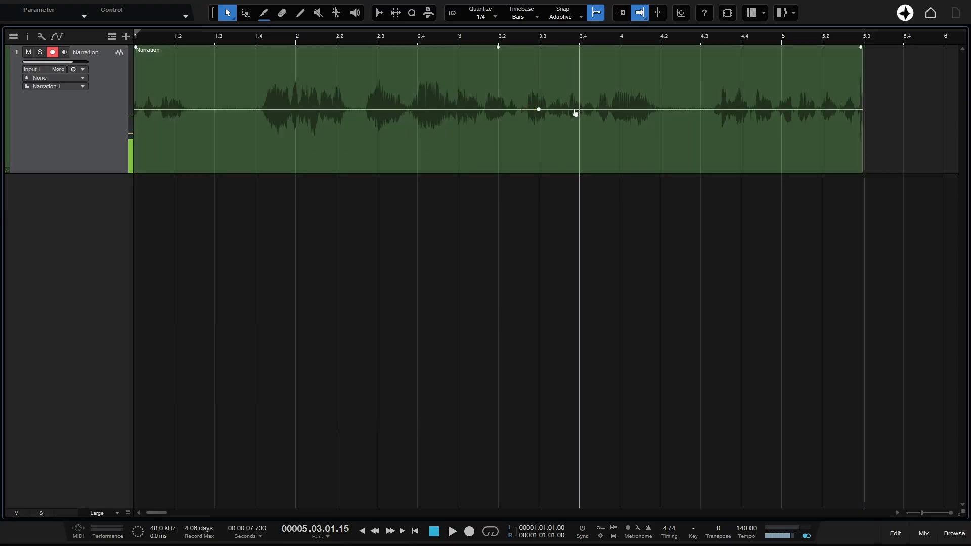
{"action": "left_click", "coordinate": [594, 111]}
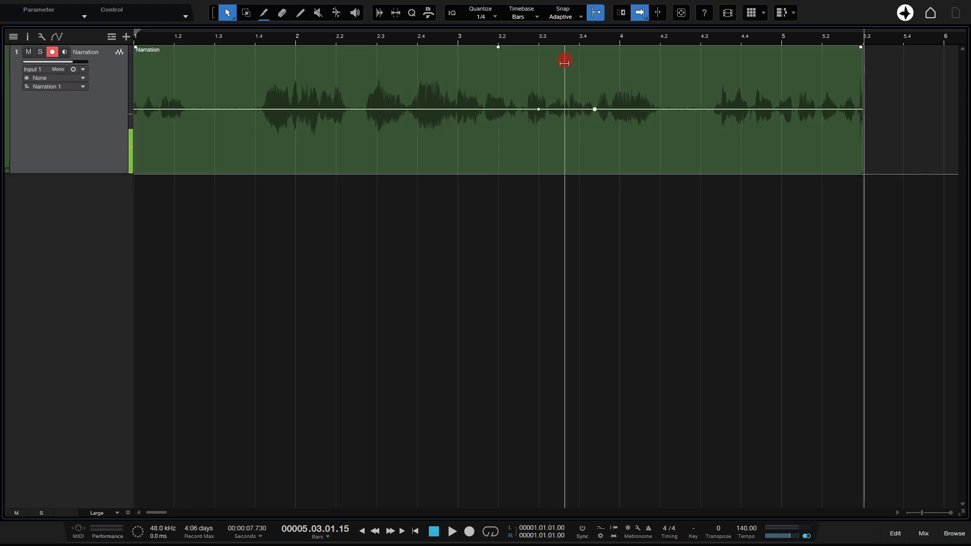
{"action": "mouse_move", "coordinate": [564, 61]}
{"action": "left_mouse_down"}
{"action": "mouse_move", "coordinate": [559, 105]}
{"action": "mouse_move", "coordinate": [558, 48]}
{"action": "mouse_move", "coordinate": [558, 70]}
{"action": "mouse_move", "coordinate": [559, 62]}
{"action": "left_mouse_up"}
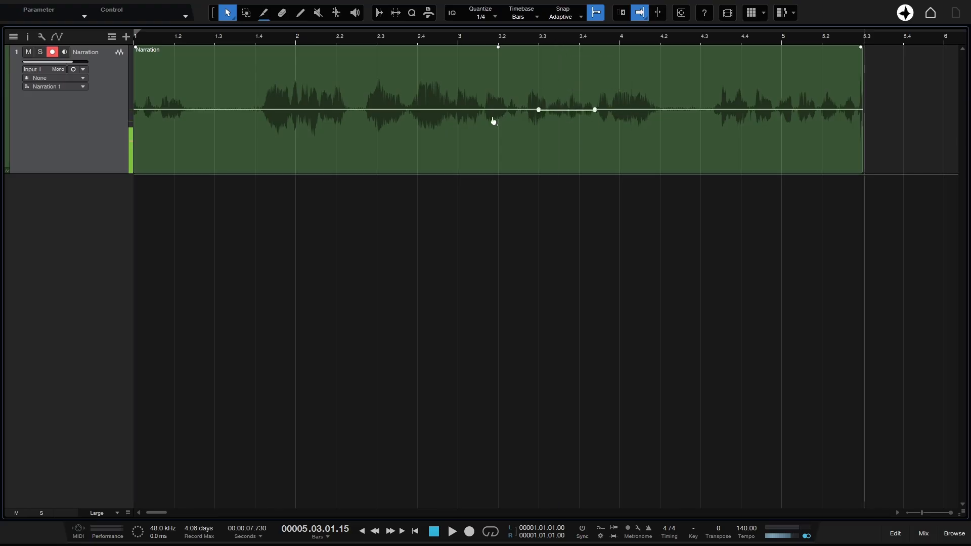
Step: View the Event, Audio and Instrument Parts operations available for the Narration event
{"action": "right_click", "coordinate": [478, 131]}
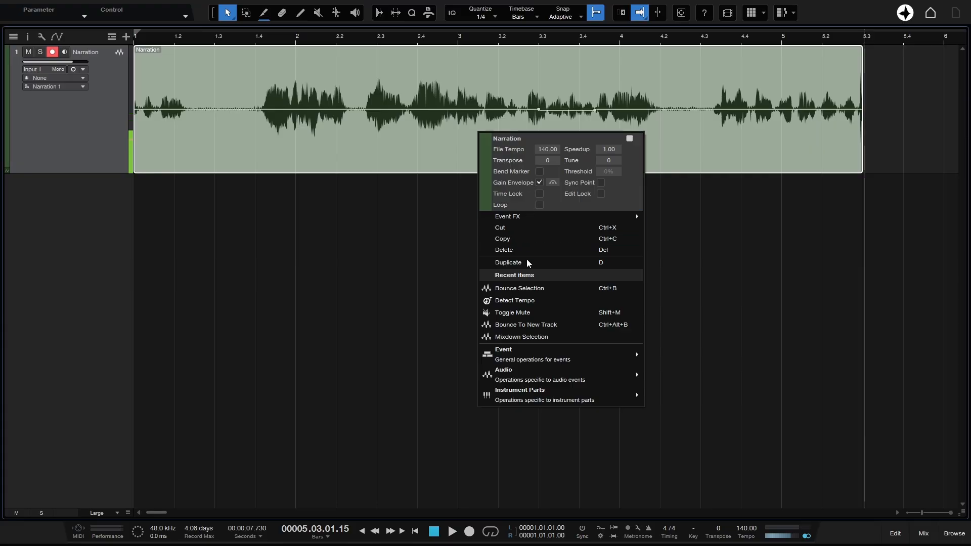
{"action": "mouse_move", "coordinate": [531, 358]}
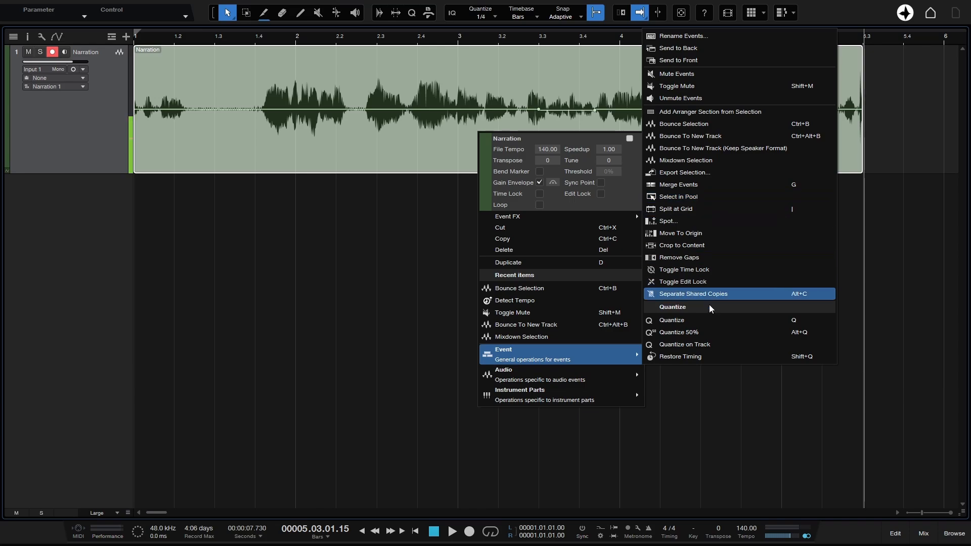
{"action": "mouse_move", "coordinate": [555, 376]}
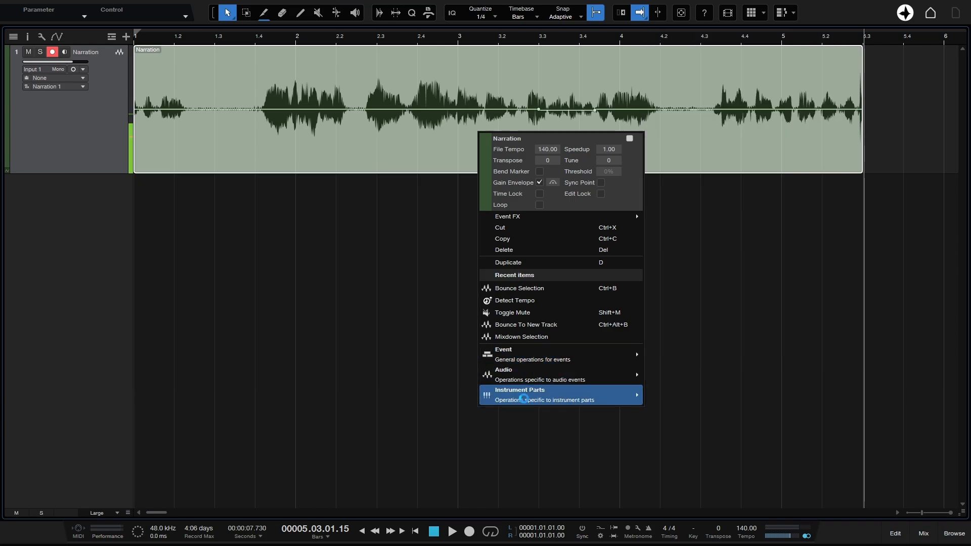
{"action": "mouse_move", "coordinate": [540, 401]}
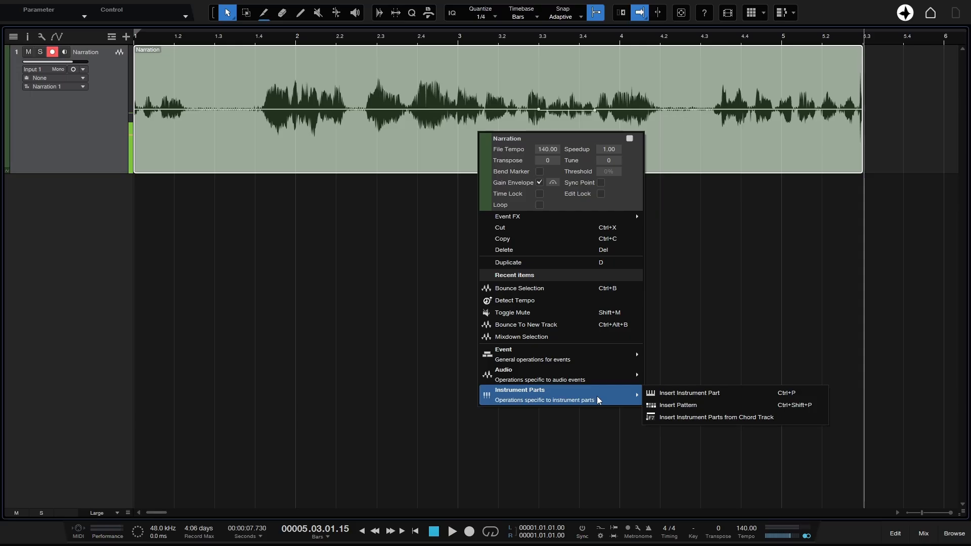
{"action": "left_click", "coordinate": [730, 280]}
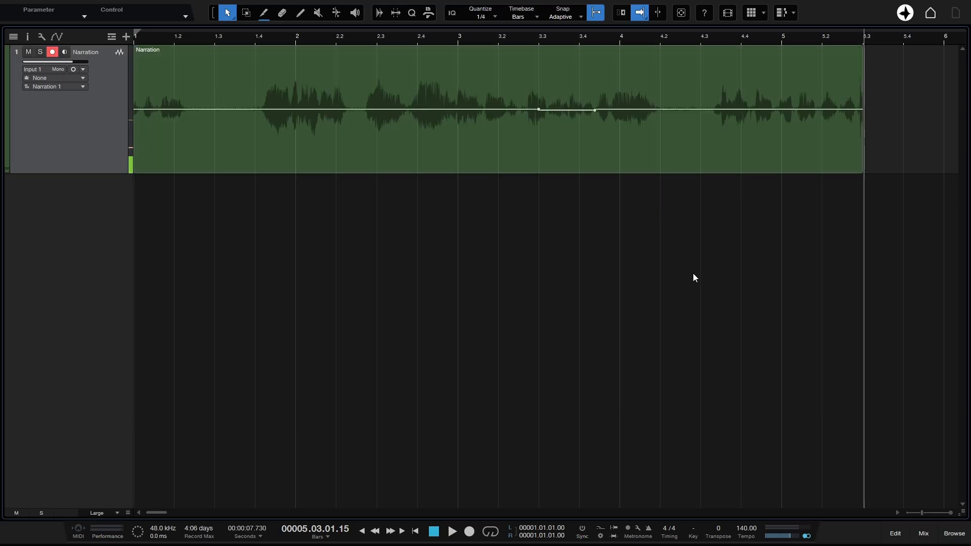
Step: Turn off the gain envelope on the Narration event and deselect the event
{"action": "right_click", "coordinate": [479, 143]}
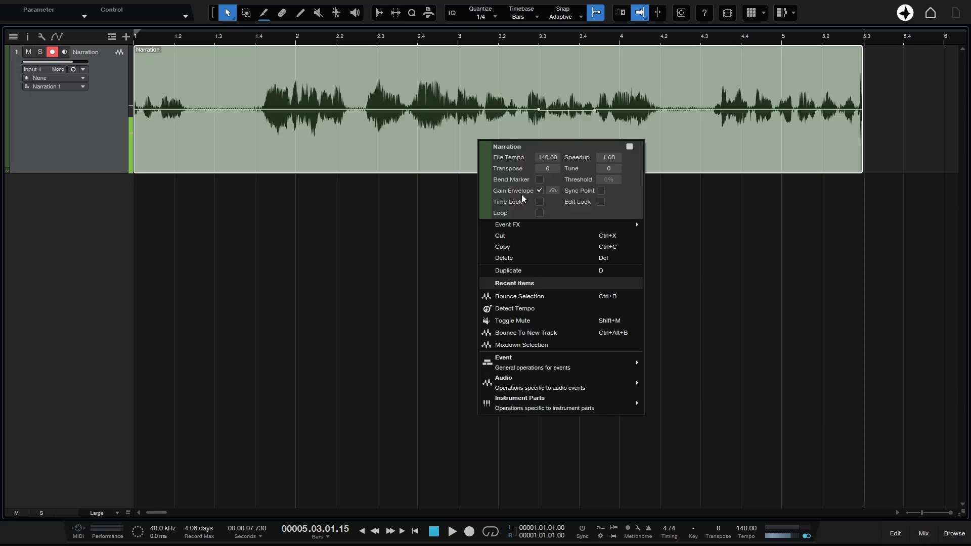
{"action": "left_click", "coordinate": [539, 191]}
{"action": "left_click", "coordinate": [375, 272]}
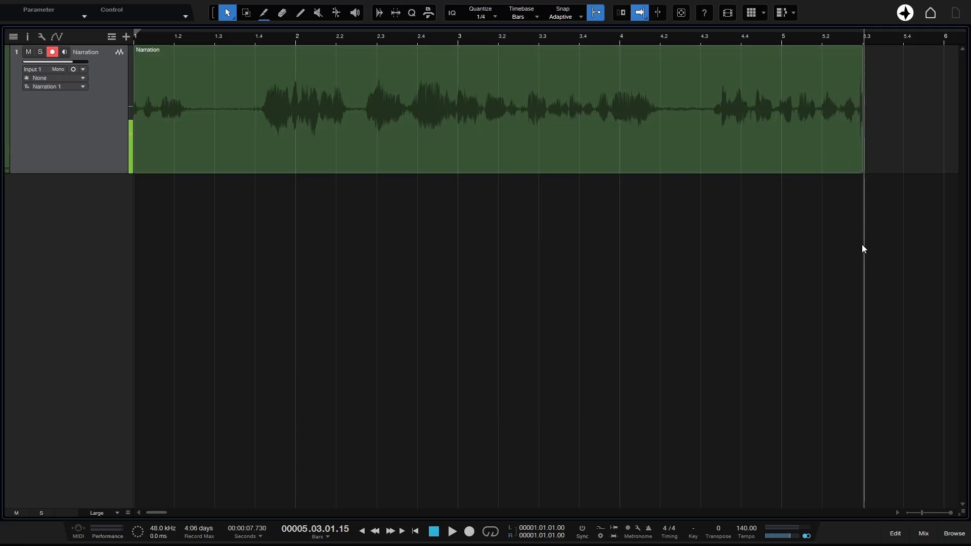
Step: Play the narration briefly from the song start, reposition the playhead to bars 2, 3 and 4, and play from bar 4
{"action": "key", "text": "Home"}
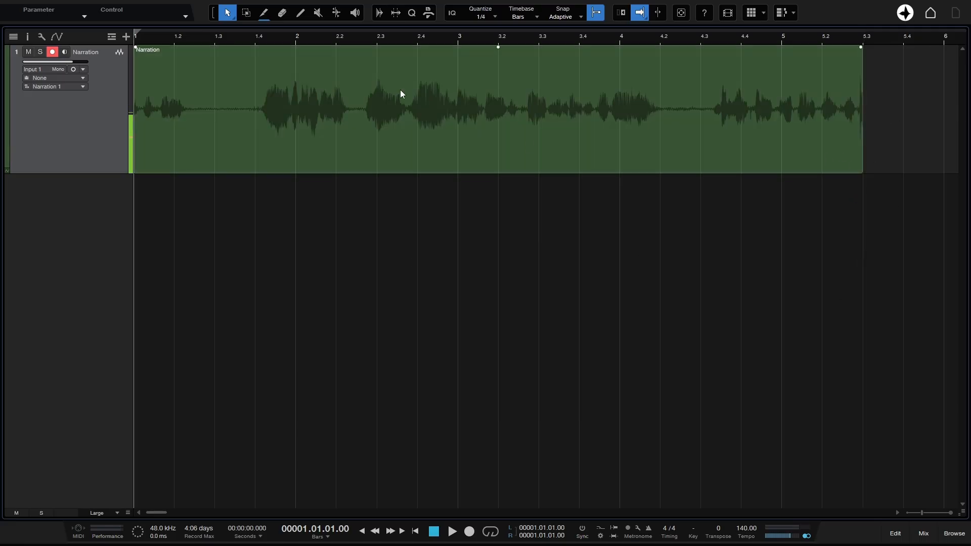
{"action": "key", "text": "space"}
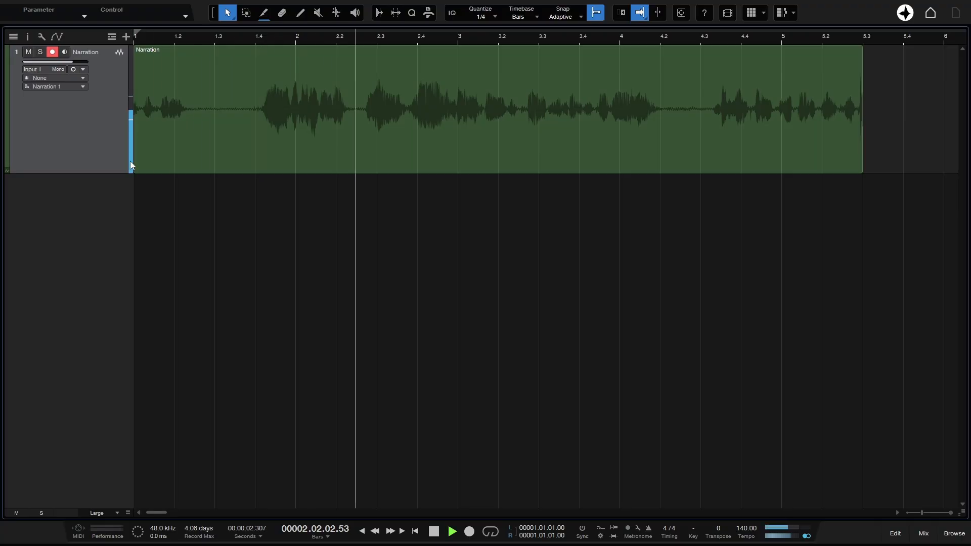
{"action": "key", "text": "space"}
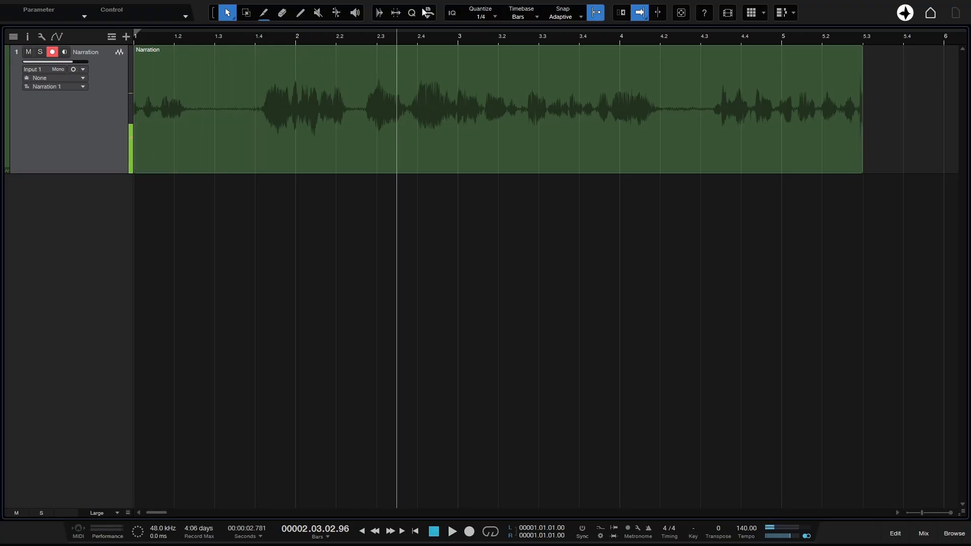
{"action": "left_click", "coordinate": [295, 41]}
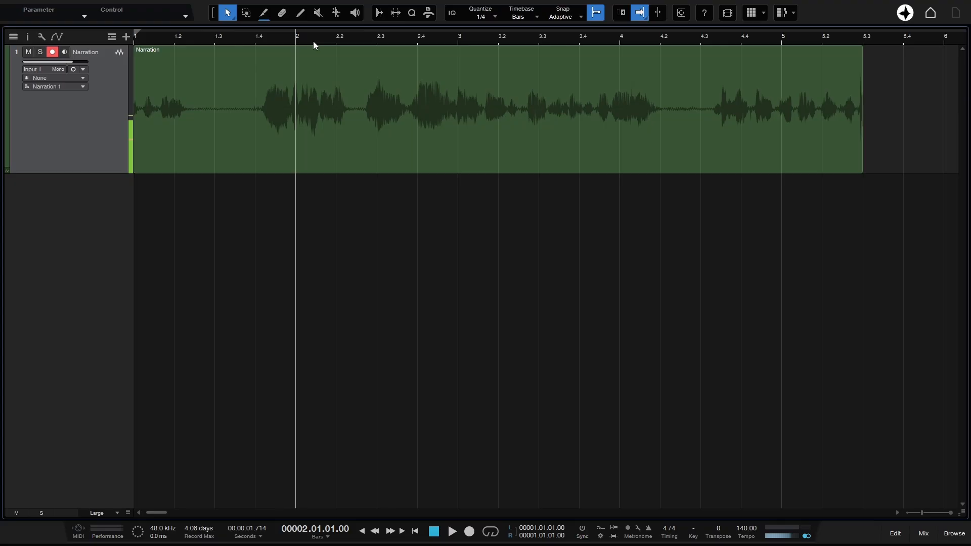
{"action": "left_click", "coordinate": [468, 36]}
{"action": "left_click", "coordinate": [627, 35]}
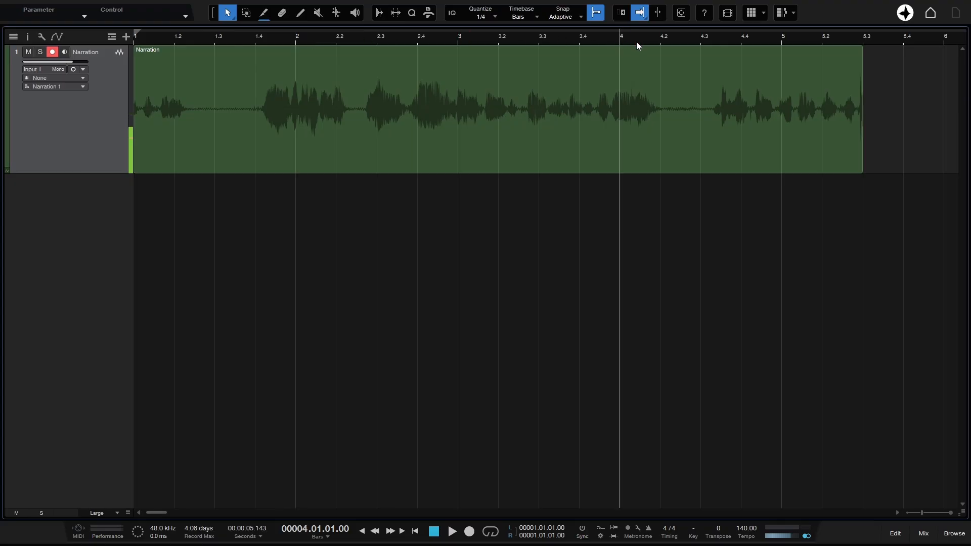
{"action": "key", "text": "space"}
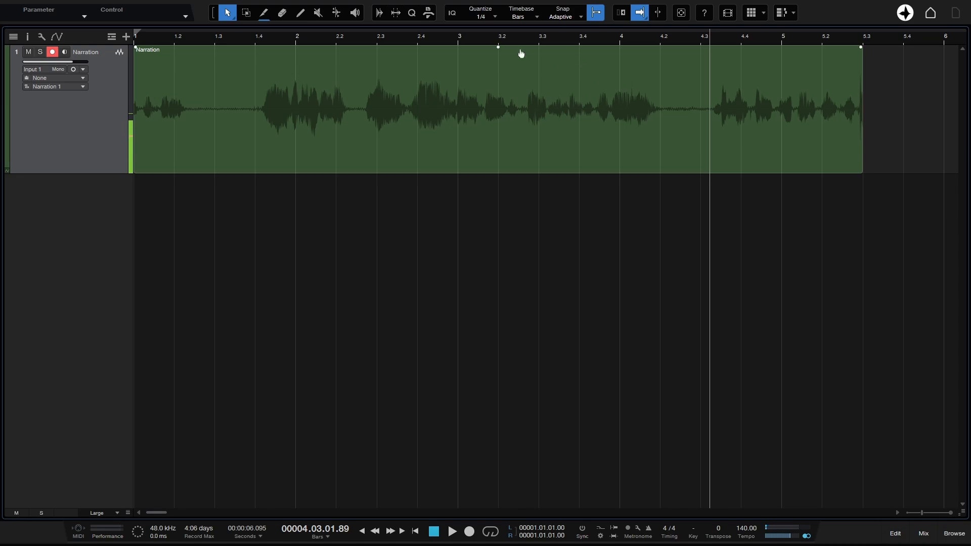
Step: Zoom the arrangement in and out horizontally and vertically, and return the playhead to the start of the song
{"action": "left_click_drag", "start_coordinate": [533, 38], "coordinate": [574, 35]}
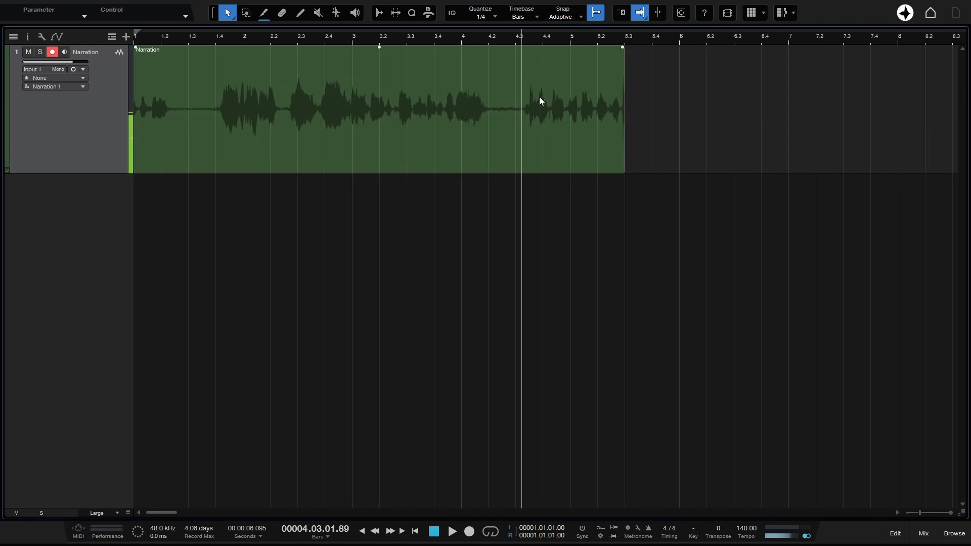
{"action": "key", "text": "e"}
{"action": "key", "text": "e"}
{"action": "key", "text": "e"}
{"action": "key", "text": "e"}
{"action": "key", "text": "w"}
{"action": "key", "text": "w"}
{"action": "key", "text": "w"}
{"action": "key", "text": "w"}
{"action": "key", "text": "shift+e"}
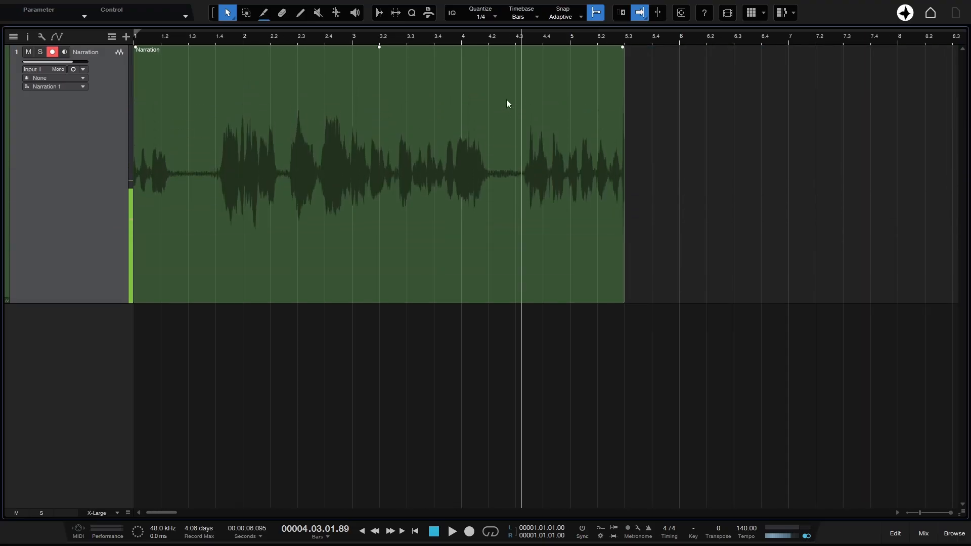
{"action": "key", "text": "shift+w"}
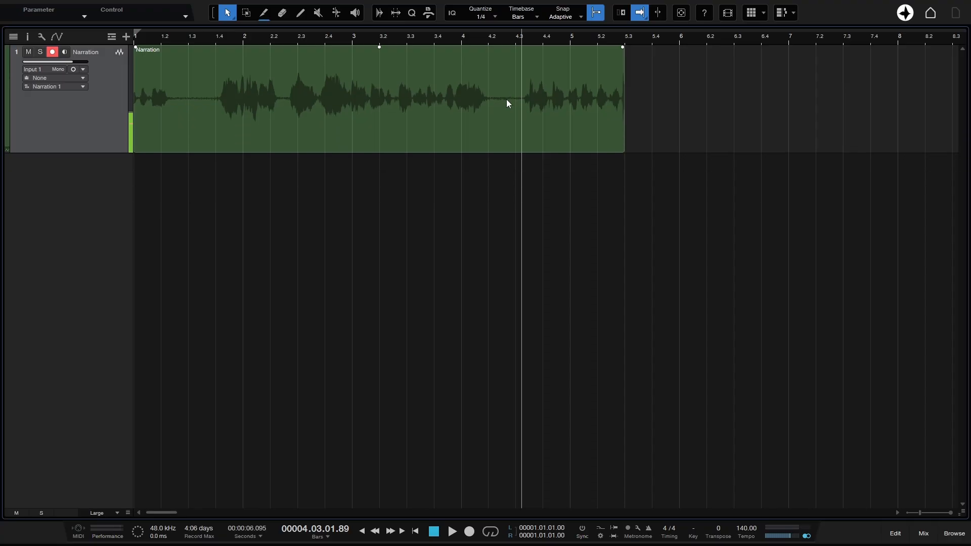
{"action": "key", "text": "Home"}
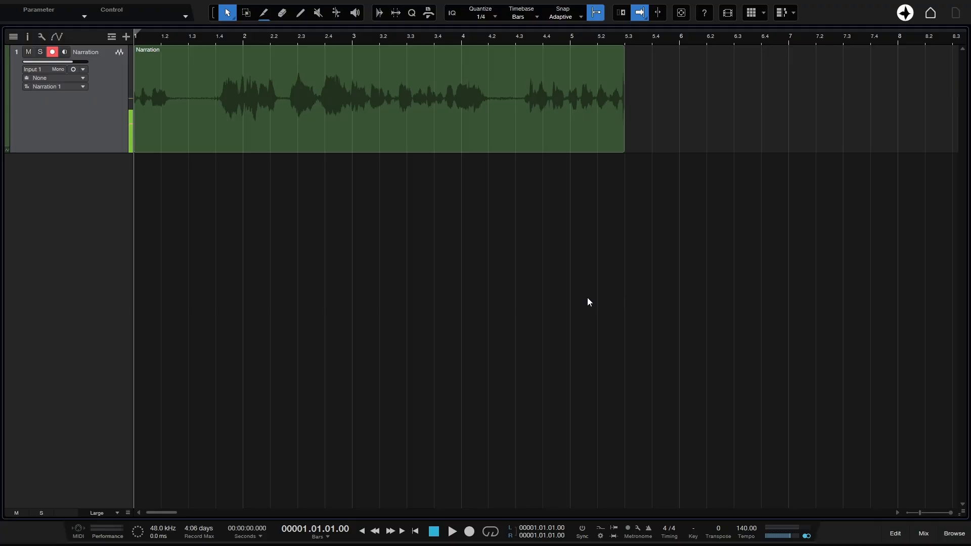
Step: Add the PreSonus Presence instrument from the browser to the arrangement as a new track, and hide the browser
{"action": "left_click", "coordinate": [954, 536]}
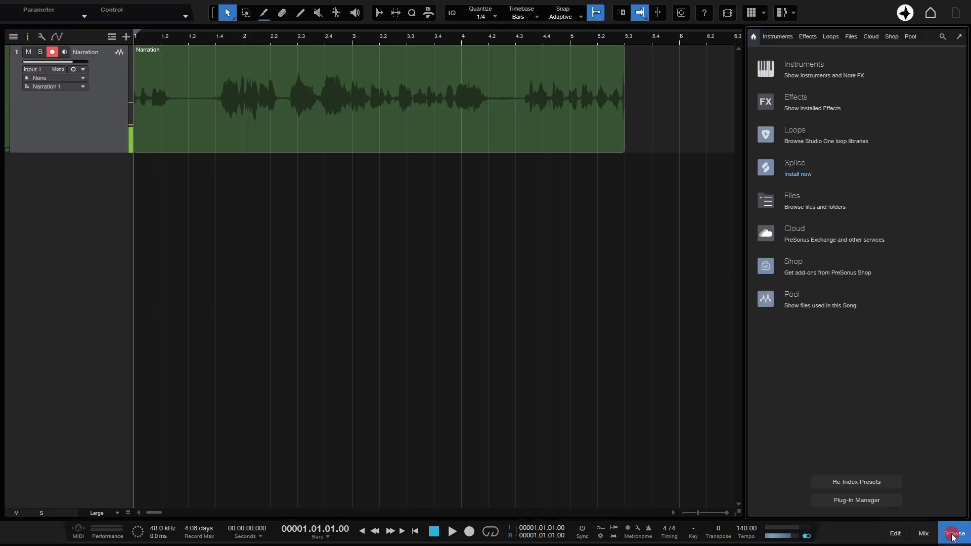
{"action": "left_click", "coordinate": [804, 65]}
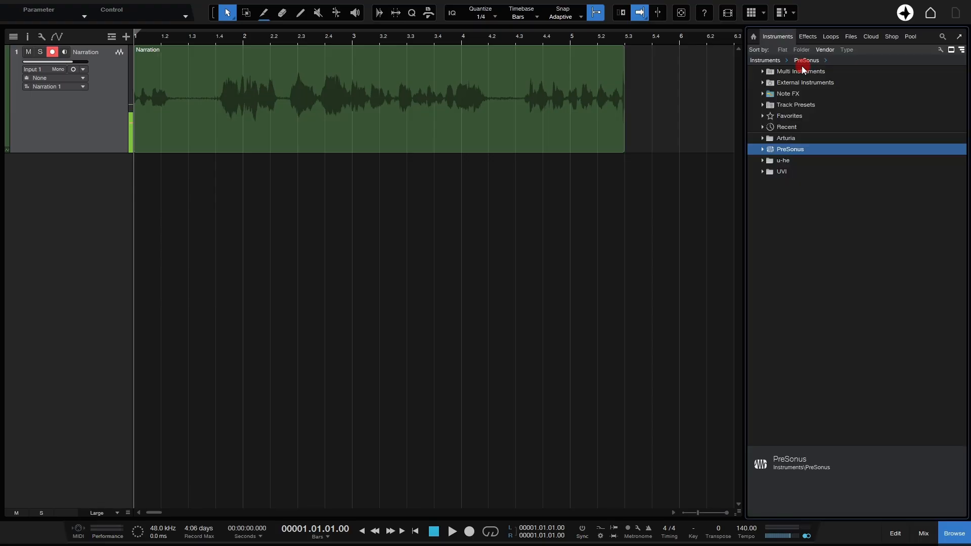
{"action": "left_click", "coordinate": [762, 150]}
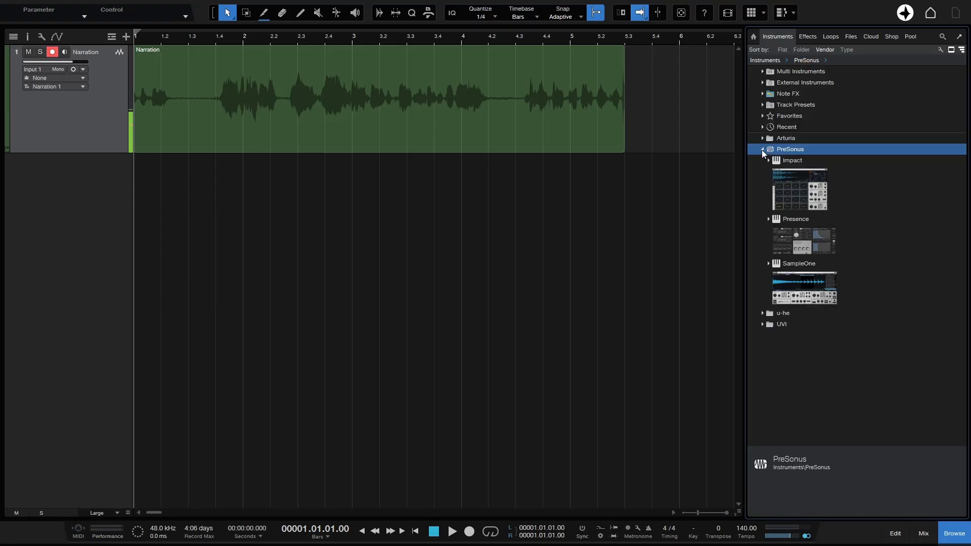
{"action": "left_click_drag", "start_coordinate": [814, 247], "coordinate": [399, 241]}
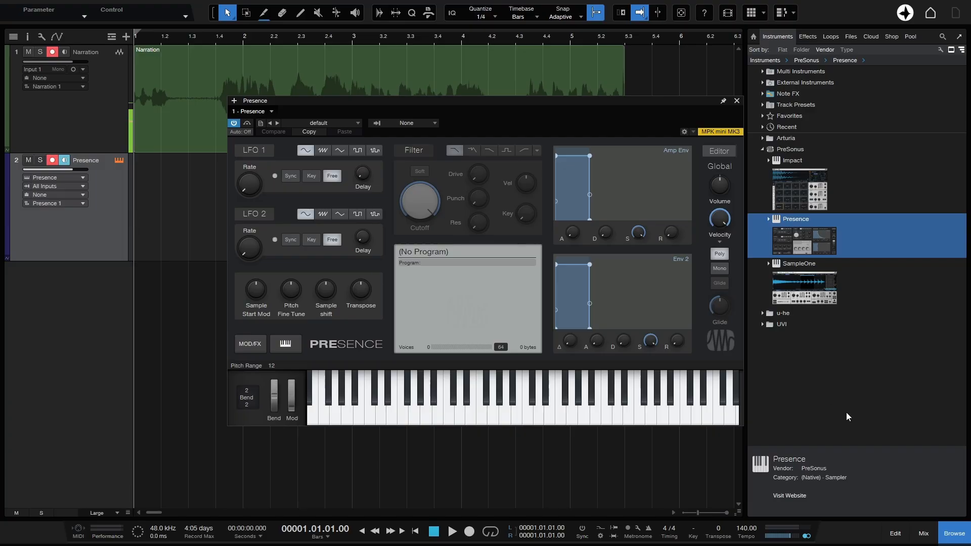
{"action": "left_click", "coordinate": [954, 535]}
Step: Move the Presence window clear of the track controls and load the Acoustic Guitar preset from the Artist Instruments Guitar folder
{"action": "left_click_drag", "start_coordinate": [499, 101], "coordinate": [635, 81]}
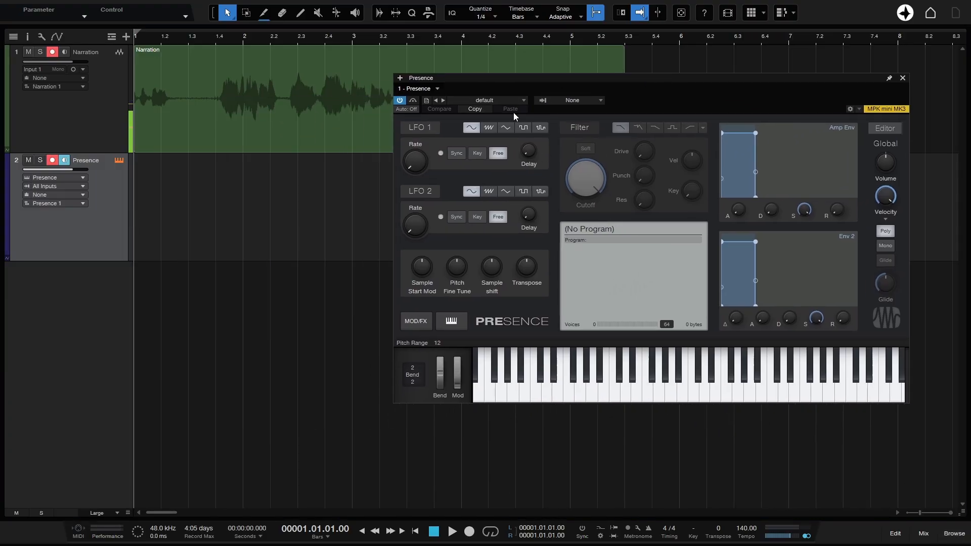
{"action": "left_click", "coordinate": [521, 99]}
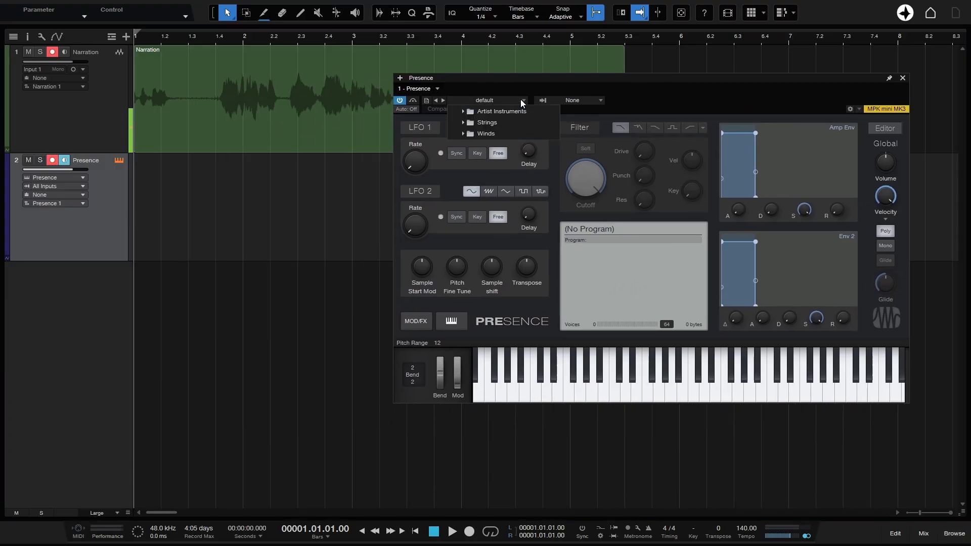
{"action": "left_click", "coordinate": [463, 111]}
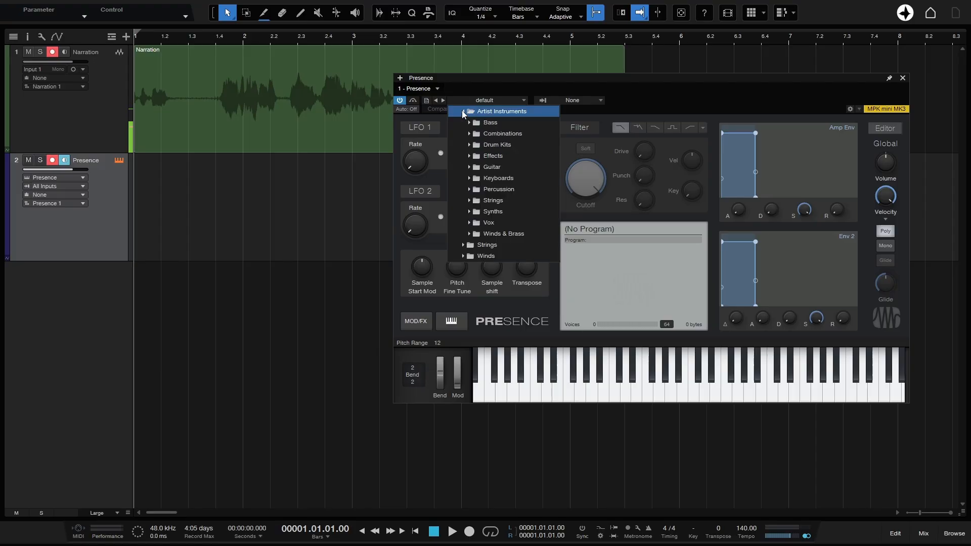
{"action": "left_click", "coordinate": [469, 167]}
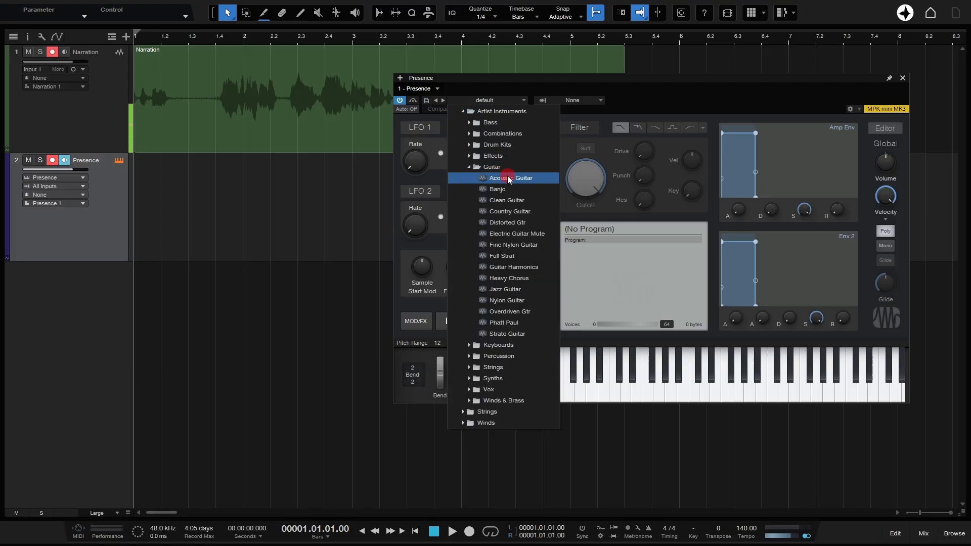
{"action": "left_click", "coordinate": [495, 178]}
{"action": "left_click", "coordinate": [657, 93]}
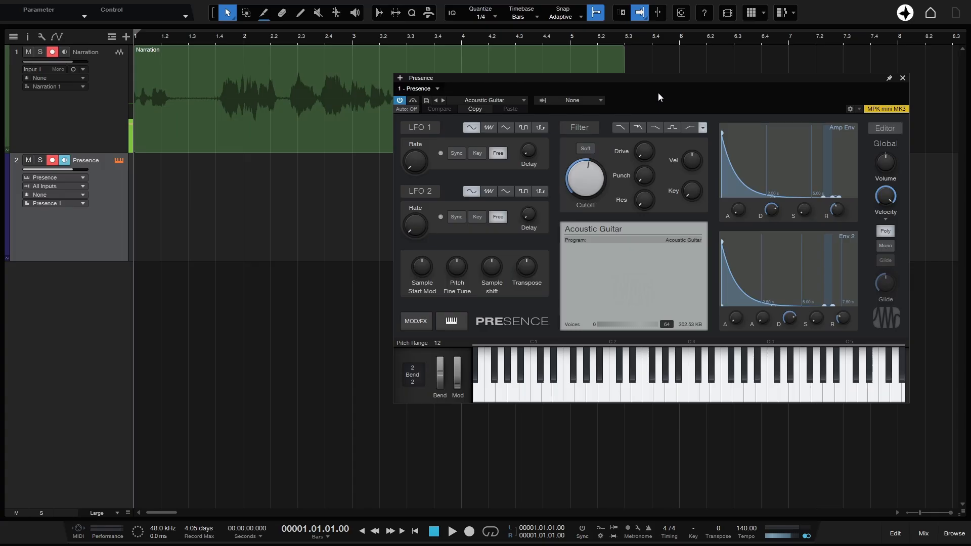
Step: Try notes on Presence's piano keyboard, show the Qwerty Keyboard input device, and mute the Narration track
{"action": "mouse_move", "coordinate": [672, 390]}
{"action": "left_mouse_down"}
{"action": "mouse_move", "coordinate": [817, 400]}
{"action": "mouse_move", "coordinate": [660, 387]}
{"action": "left_mouse_up"}
{"action": "key", "text": "Caps_Lock"}
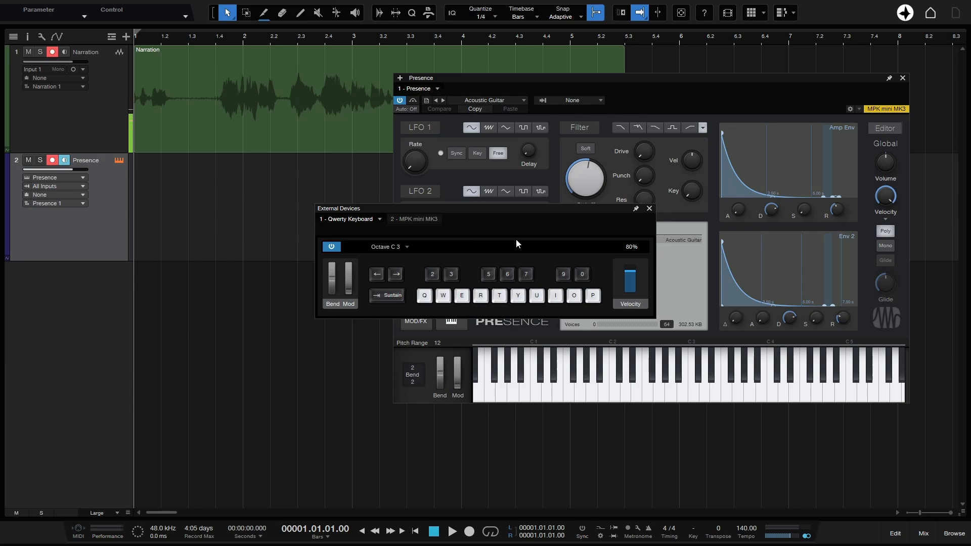
{"action": "left_click", "coordinate": [28, 52]}
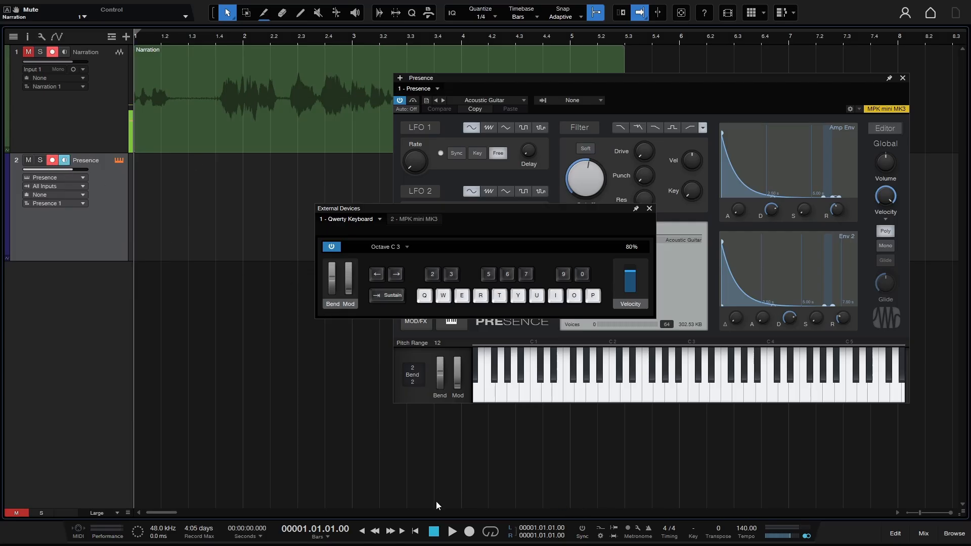
Step: Record a five-note melody on the Presence track from the song start using the Qwerty Keyboard, and stop recording
{"action": "left_click", "coordinate": [471, 532]}
{"action": "key", "text": "u"}
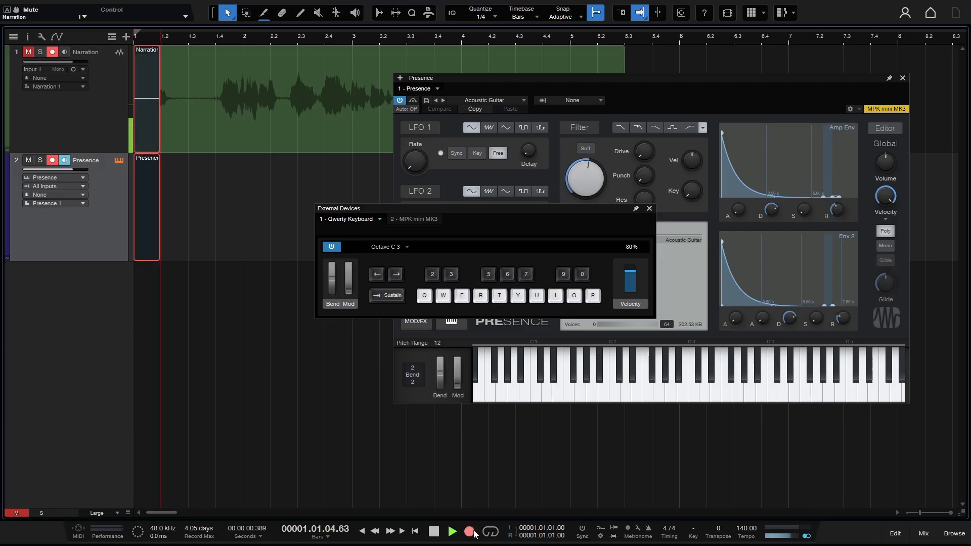
{"action": "key", "text": "e"}
{"action": "key", "text": "t"}
{"action": "key", "text": "y"}
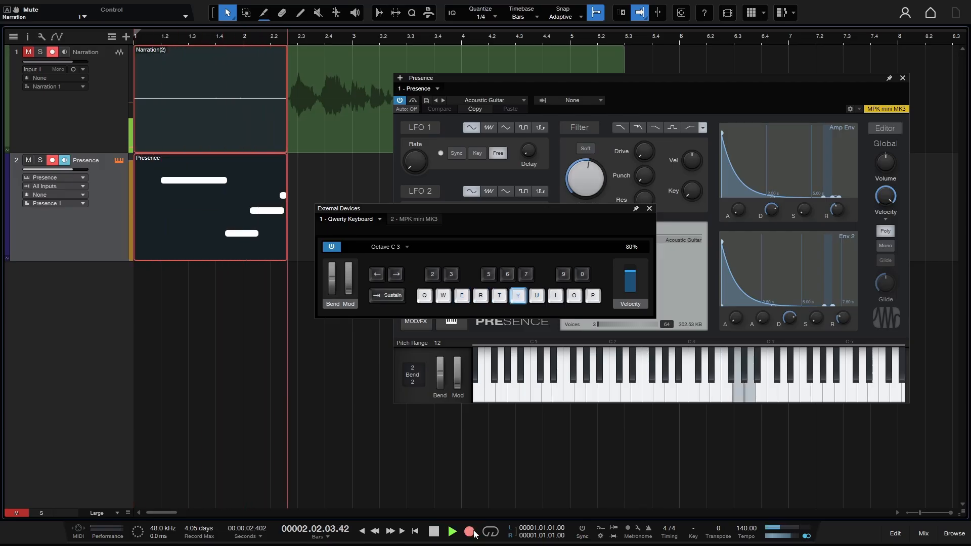
{"action": "key", "text": "w"}
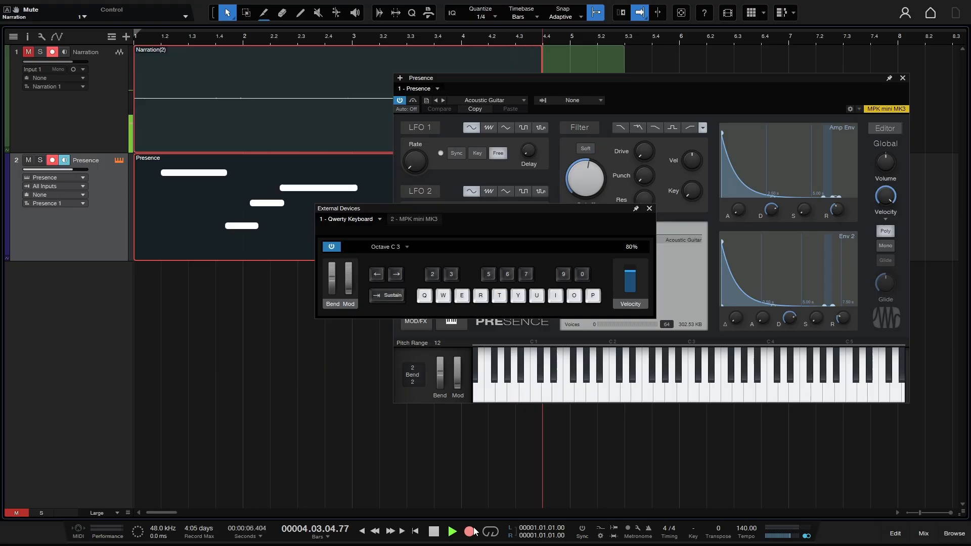
{"action": "key", "text": "space"}
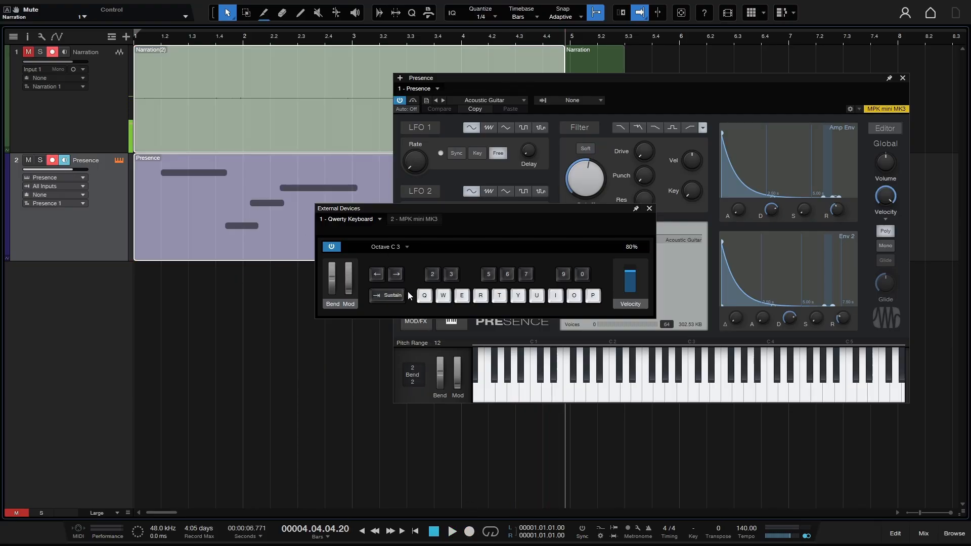
Step: Hide the Qwerty Keyboard device, and move and close the Presence instrument window
{"action": "key", "text": "Caps_Lock"}
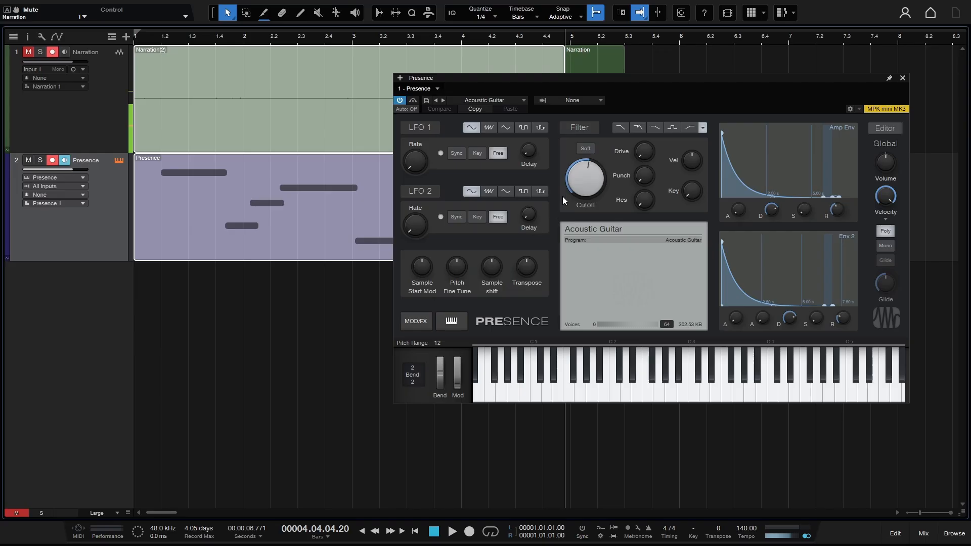
{"action": "left_click_drag", "start_coordinate": [745, 81], "coordinate": [717, 119]}
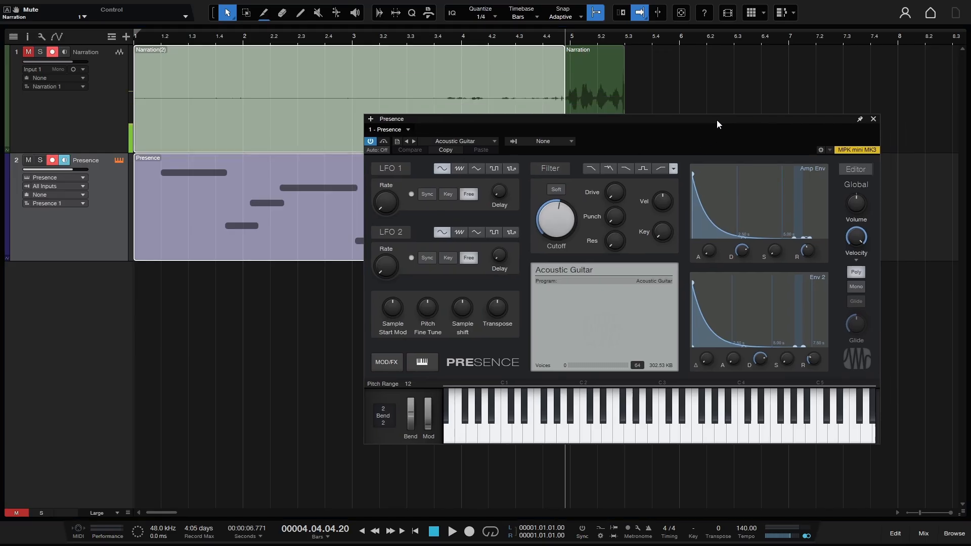
{"action": "left_click", "coordinate": [873, 120]}
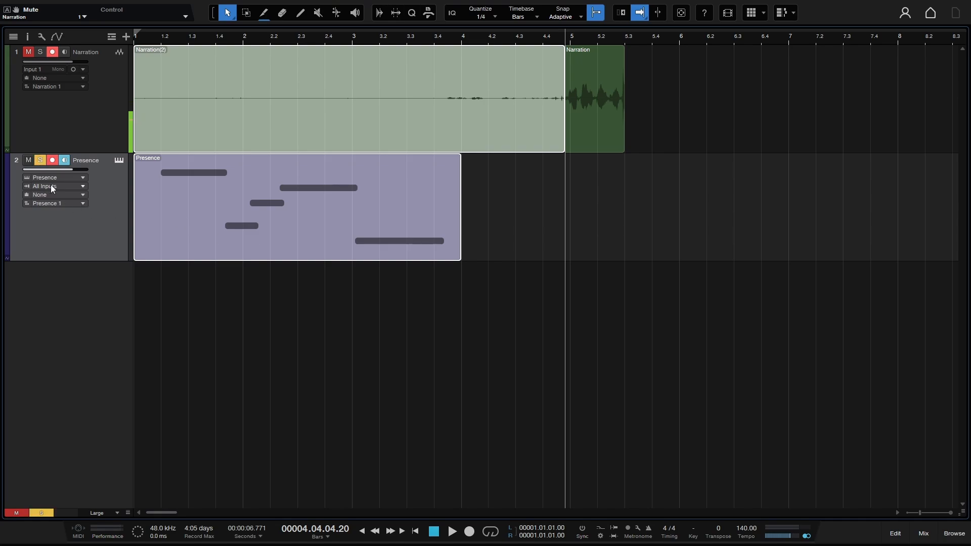
Step: Solo the Presence track and play the recorded melody from the song start
{"action": "key", "text": "Home"}
{"action": "key", "text": "space"}
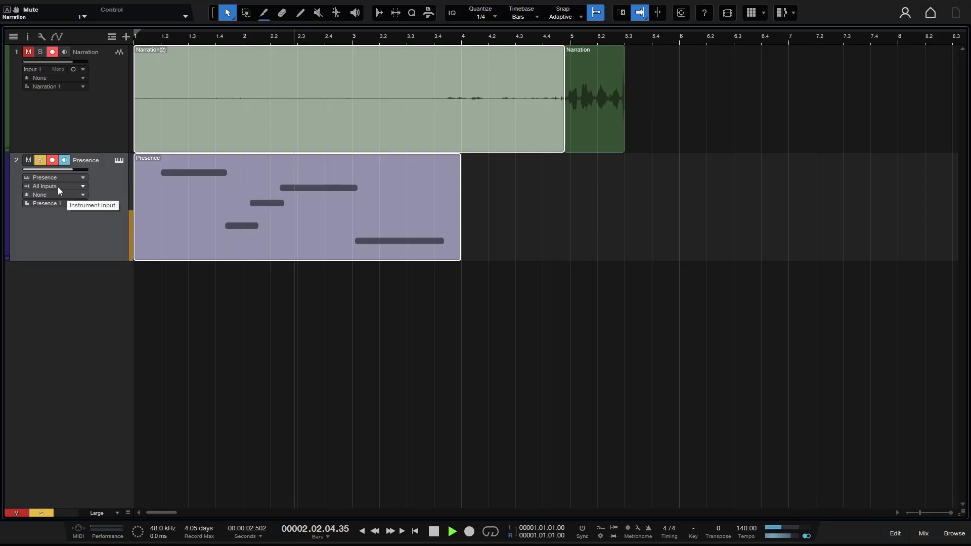
{"action": "key", "text": "space"}
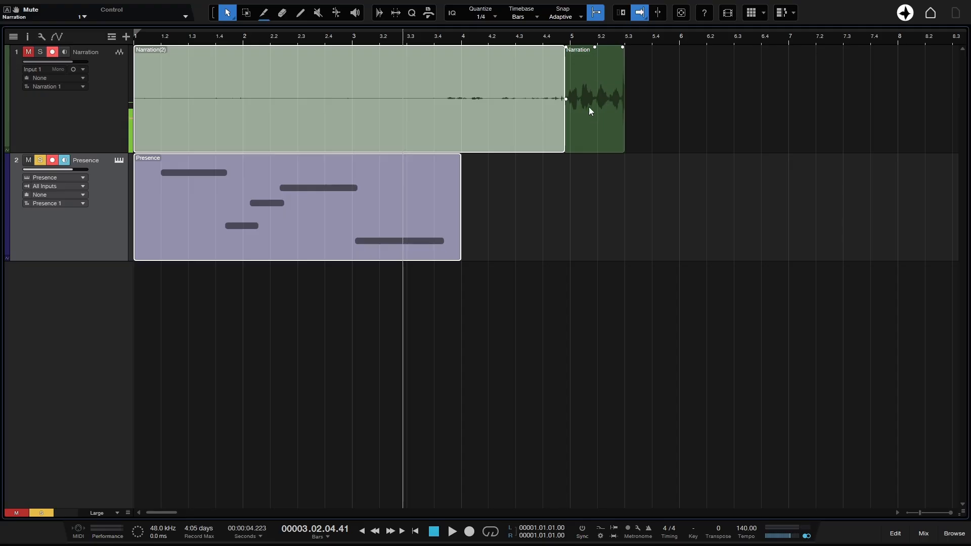
Step: Disarm the Narration track and overdub four more notes onto the Presence part with the Qwerty Keyboard, recording from the song start
{"action": "left_click", "coordinate": [51, 53]}
{"action": "key", "text": "comma"}
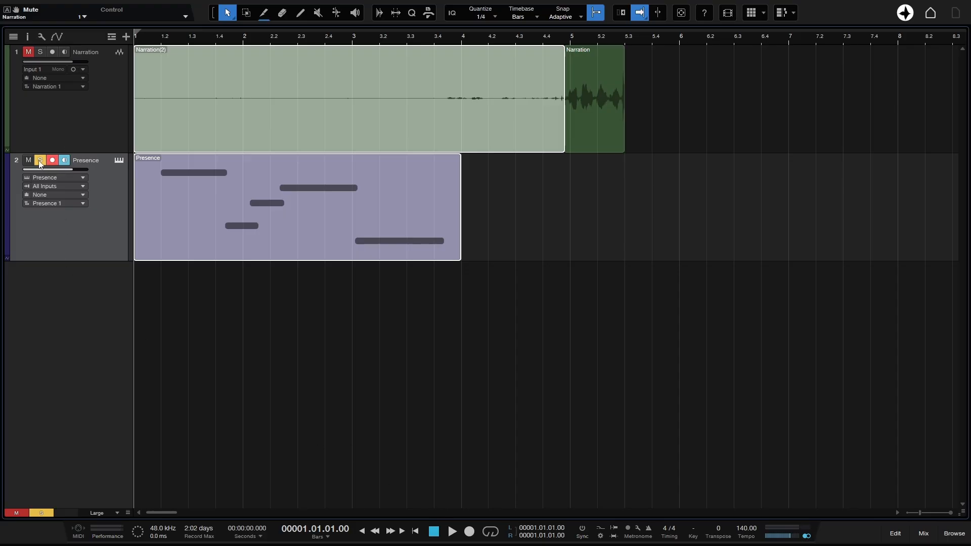
{"action": "left_click", "coordinate": [469, 531]}
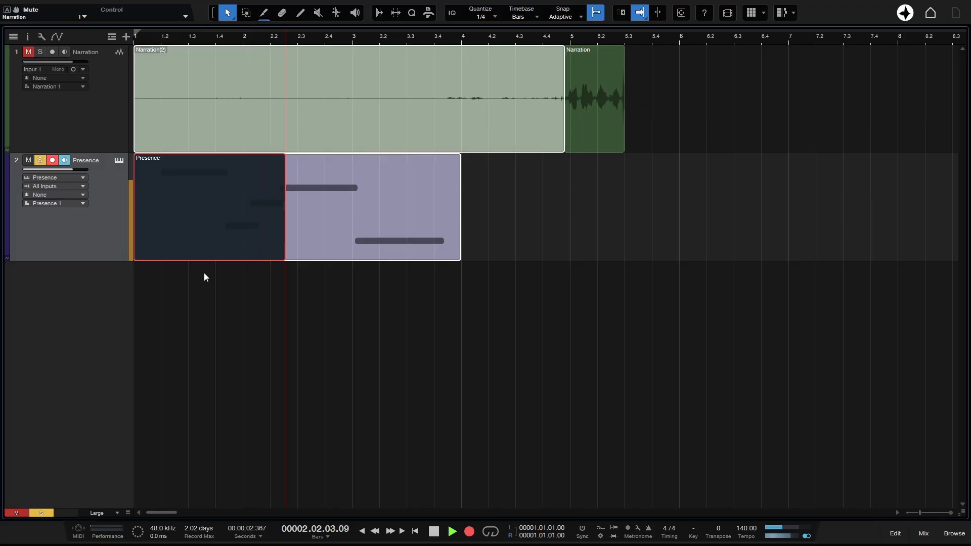
{"action": "key", "text": "shift+q"}
{"action": "key", "text": "u"}
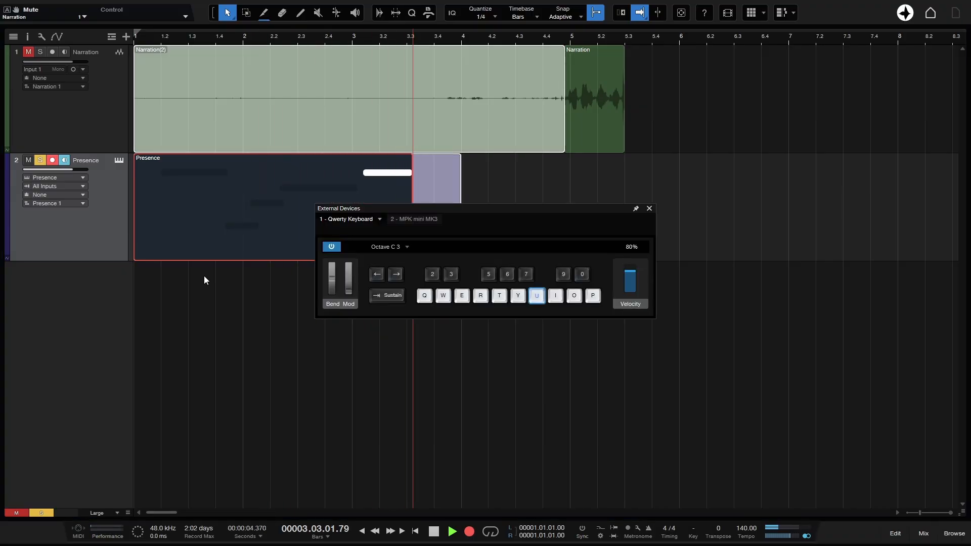
{"action": "key", "text": "q"}
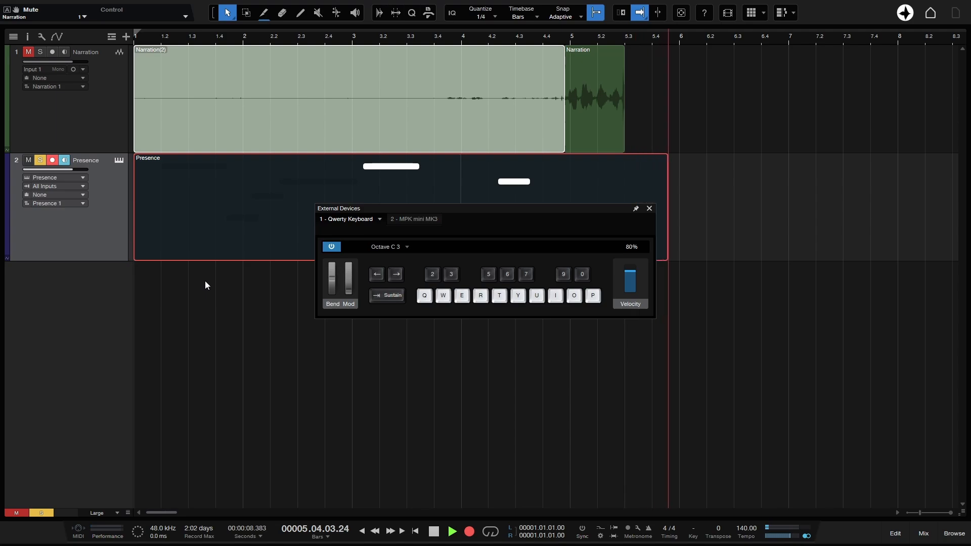
{"action": "key", "text": "shift+q"}
{"action": "key", "text": "space"}
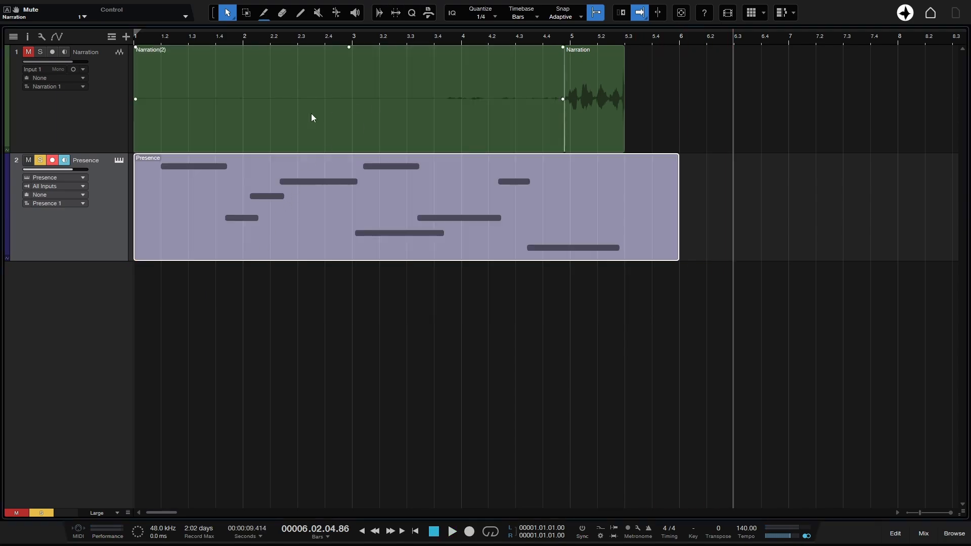
Step: Return the playhead to the song start, and show and hide the Presence instrument window from its track
{"action": "left_click", "coordinate": [53, 52]}
{"action": "key", "text": "comma"}
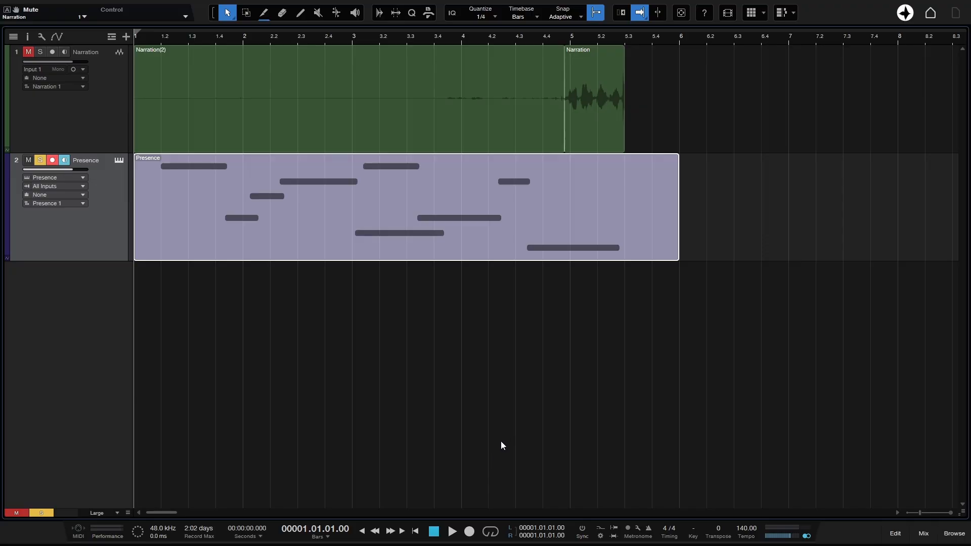
{"action": "left_click", "coordinate": [119, 161]}
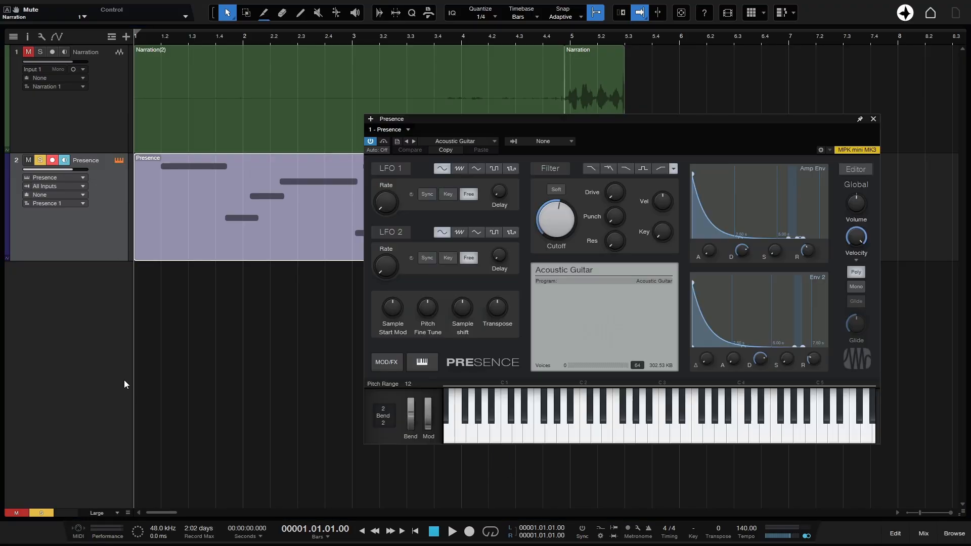
{"action": "left_click", "coordinate": [118, 162]}
{"action": "left_click", "coordinate": [118, 162]}
{"action": "left_click", "coordinate": [117, 162]}
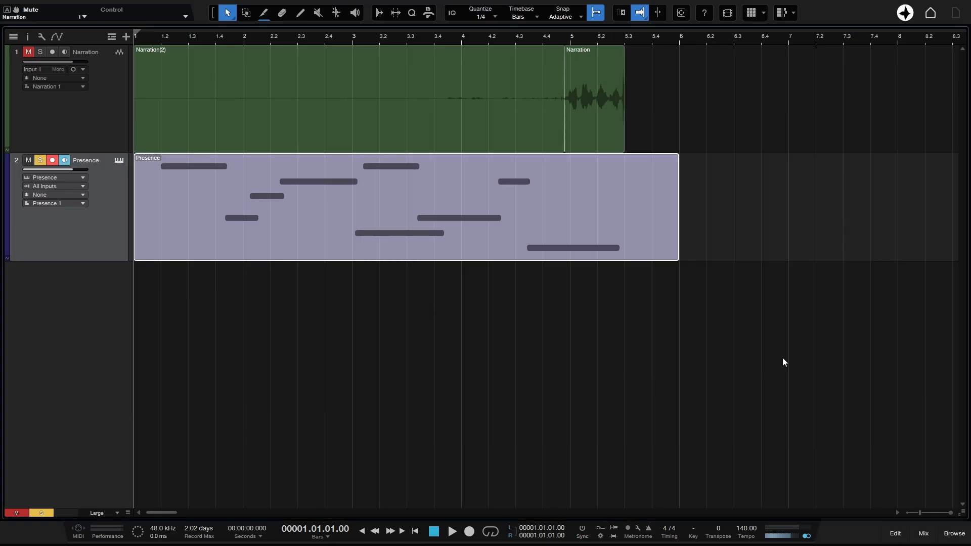
Step: Find Room Reverb among the PreSonus effects in the browser and insert it on the Presence track
{"action": "left_click", "coordinate": [954, 534]}
{"action": "left_click", "coordinate": [761, 150]}
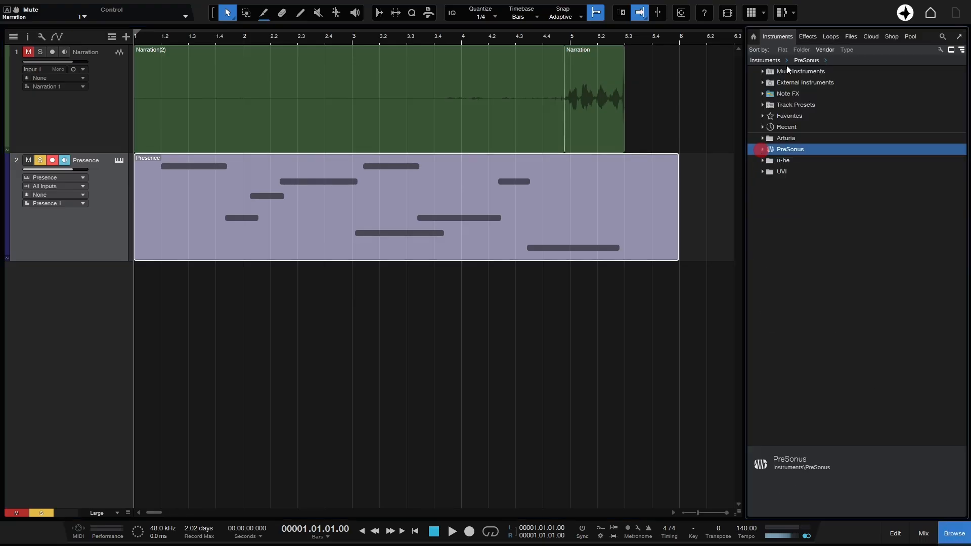
{"action": "left_click", "coordinate": [808, 37]}
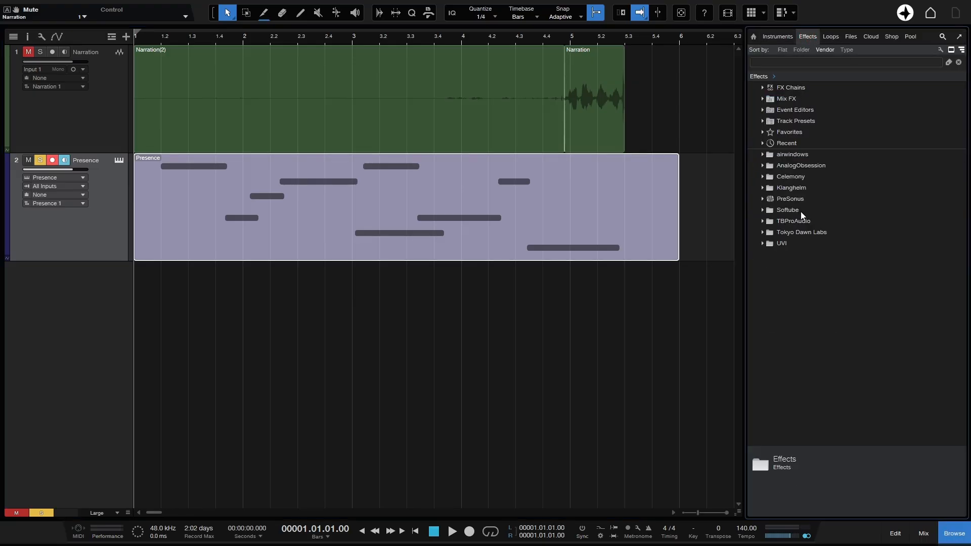
{"action": "left_click", "coordinate": [762, 199]}
{"action": "scroll", "coordinate": [835, 263], "scroll_direction": "down", "scroll_amount": 5}
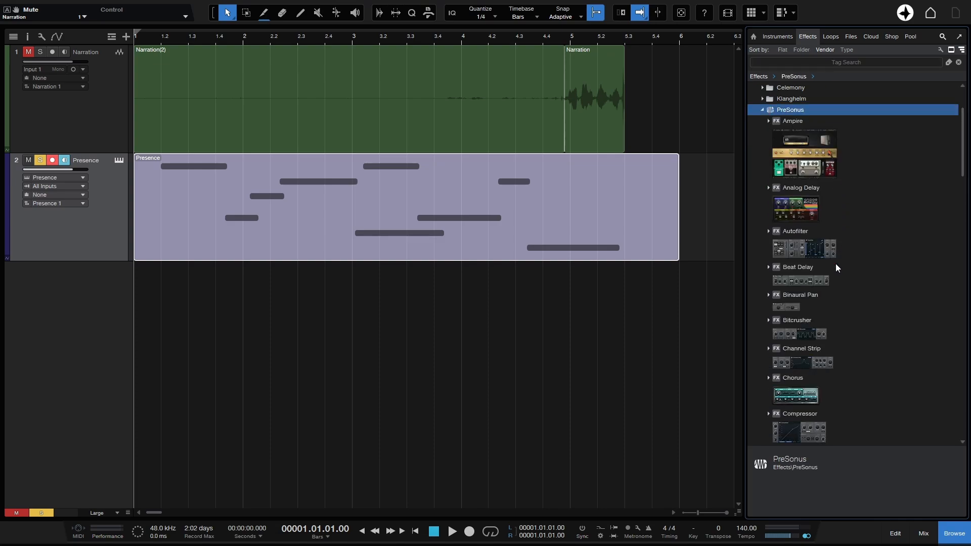
{"action": "left_click_drag", "start_coordinate": [962, 147], "coordinate": [962, 299]}
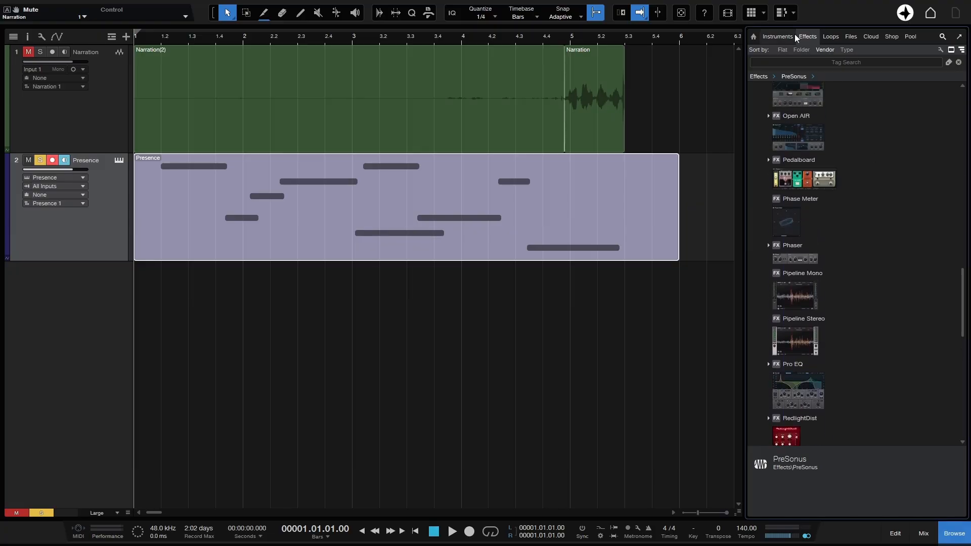
{"action": "left_click_drag", "start_coordinate": [959, 290], "coordinate": [962, 316]}
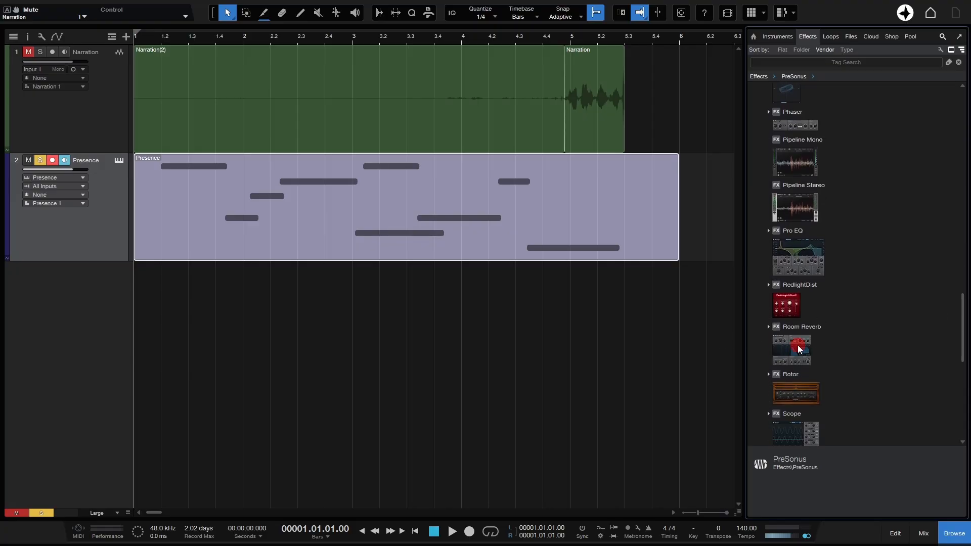
{"action": "left_click_drag", "start_coordinate": [797, 345], "coordinate": [437, 209]}
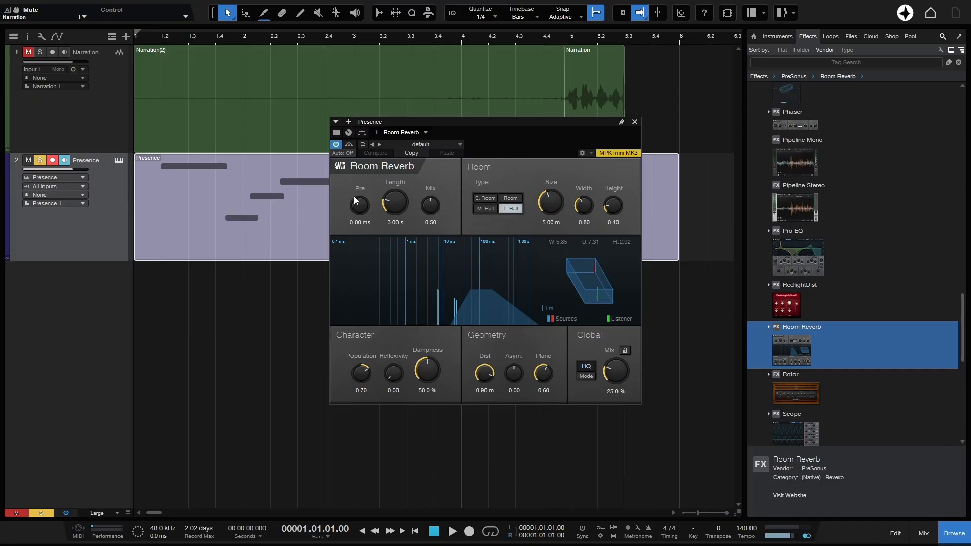
Step: Set the Room Reverb's global mix to 24% during playback, stop, and close the browser and the reverb window
{"action": "key", "text": "space"}
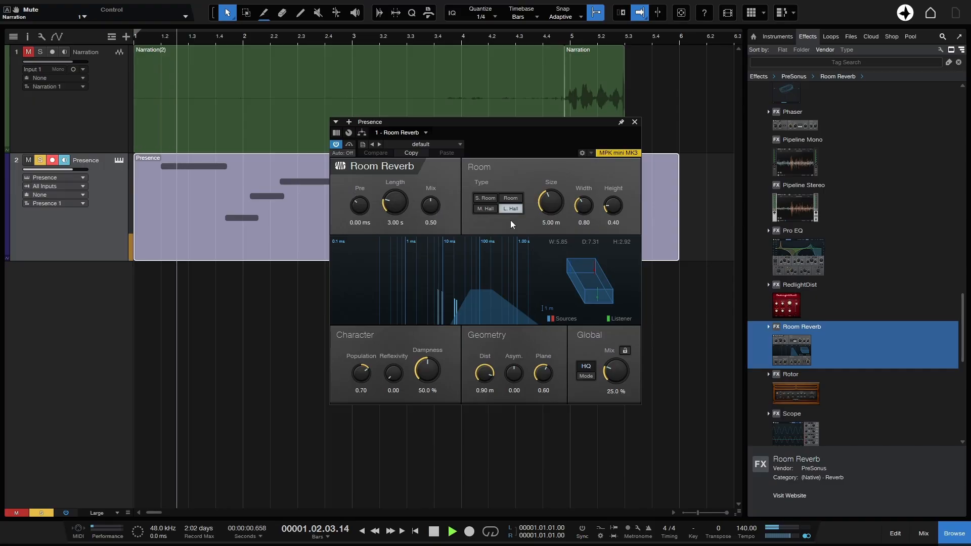
{"action": "left_click_drag", "start_coordinate": [615, 374], "coordinate": [613, 375]}
{"action": "key", "text": "space"}
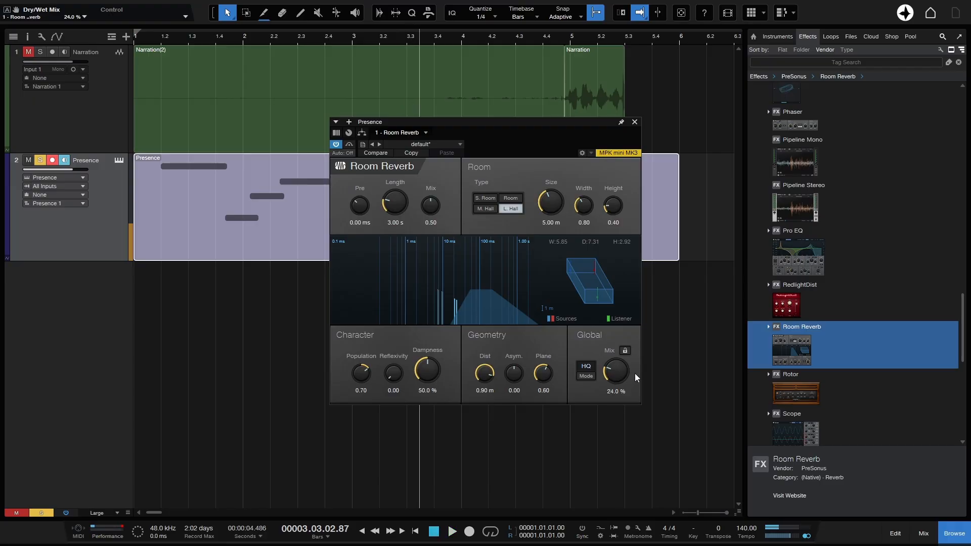
{"action": "left_click", "coordinate": [956, 533]}
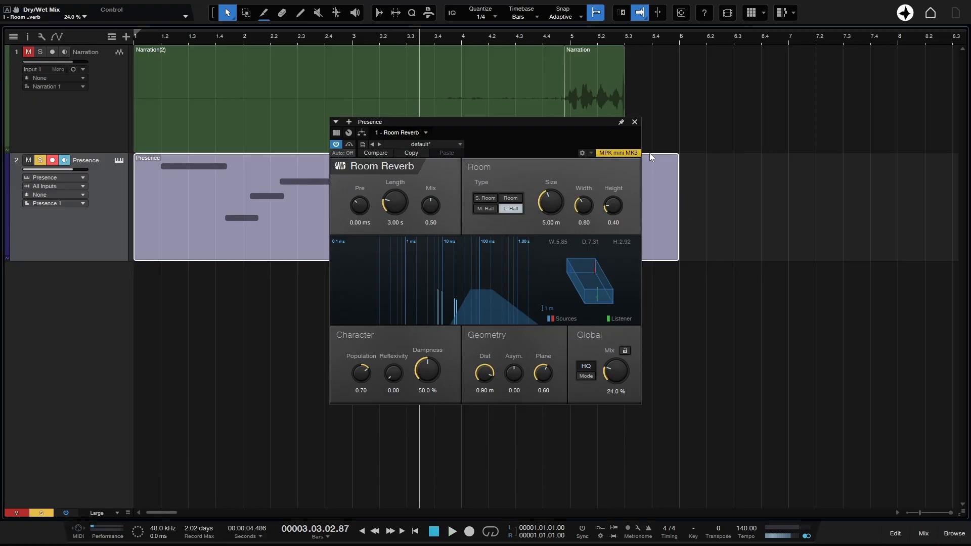
{"action": "left_click", "coordinate": [634, 122]}
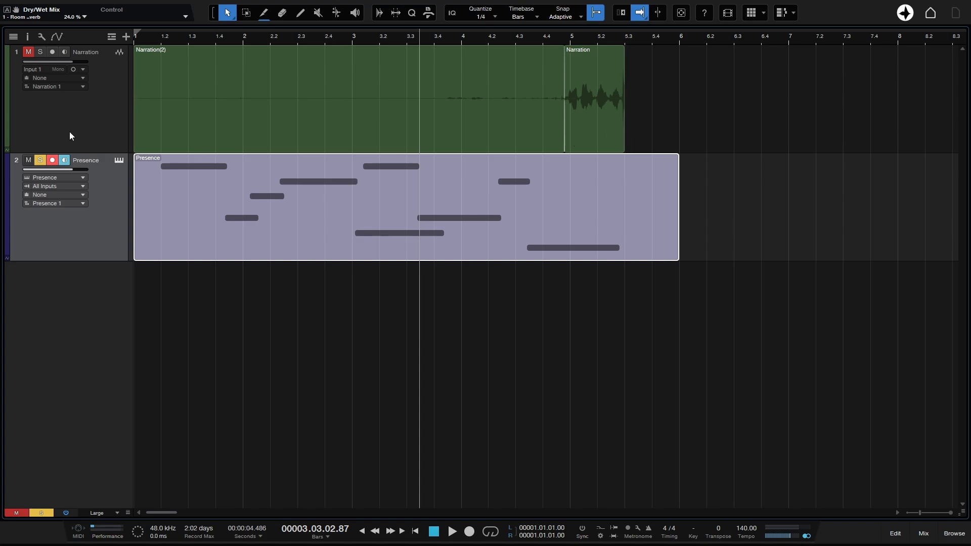
Step: Show the Presence track's inspector, open and close its Room Reverb insert, and hide the inspector again
{"action": "left_click", "coordinate": [28, 35]}
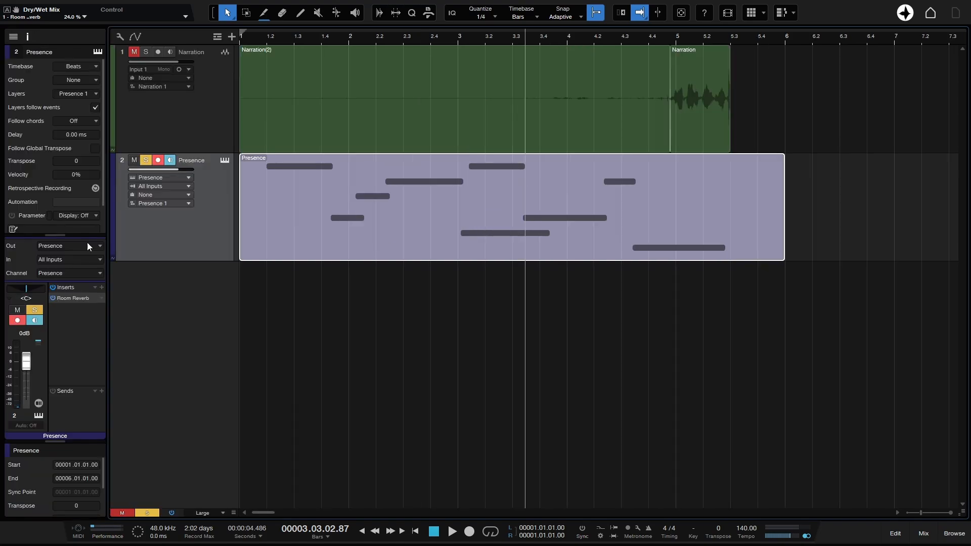
{"action": "left_click", "coordinate": [72, 299]}
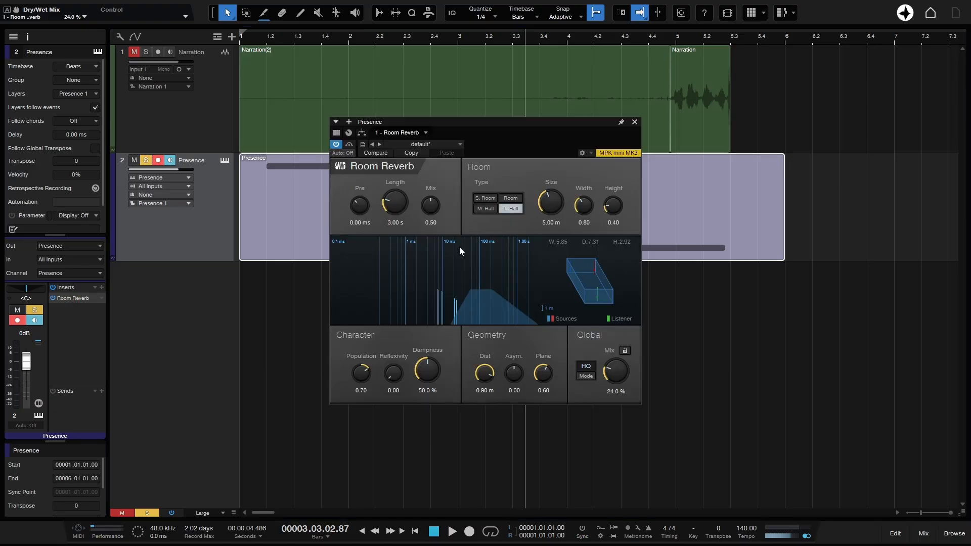
{"action": "left_click", "coordinate": [635, 122]}
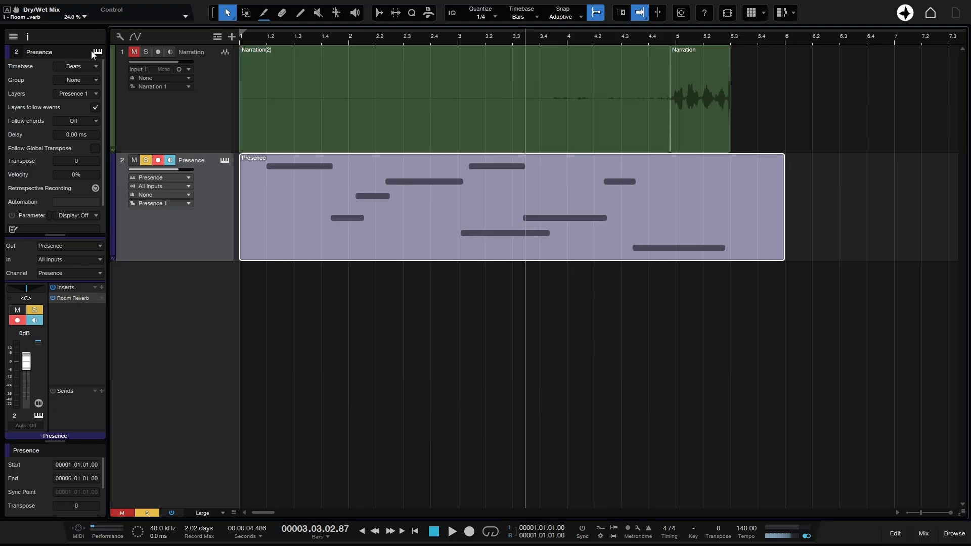
{"action": "left_click", "coordinate": [28, 36]}
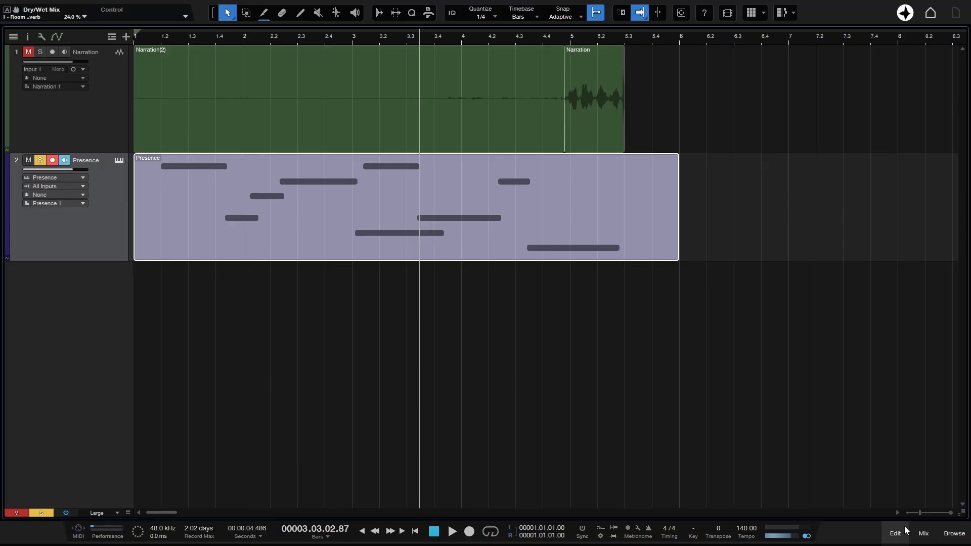
Step: Show the mixer and make it taller to expand the channels' insert and send areas
{"action": "left_click", "coordinate": [923, 533]}
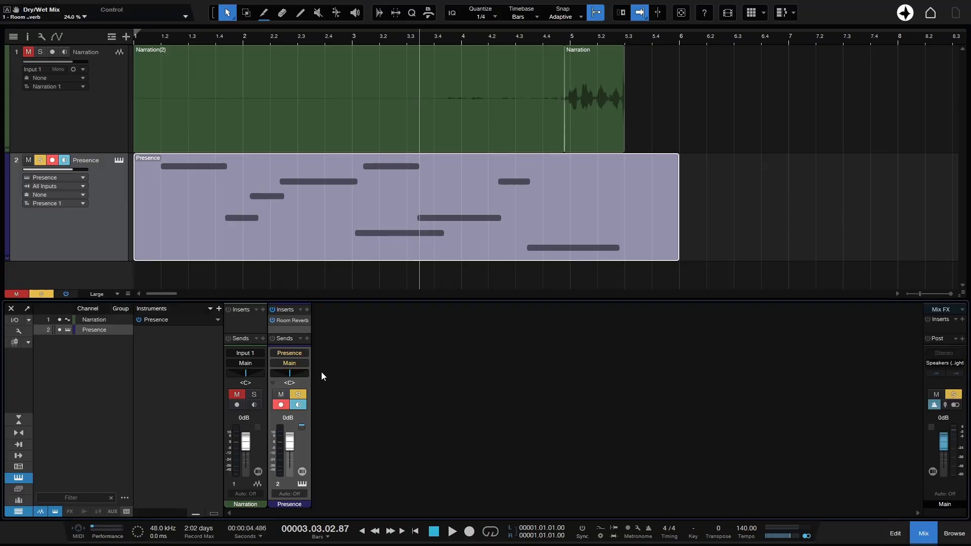
{"action": "left_click_drag", "start_coordinate": [390, 302], "coordinate": [389, 256]}
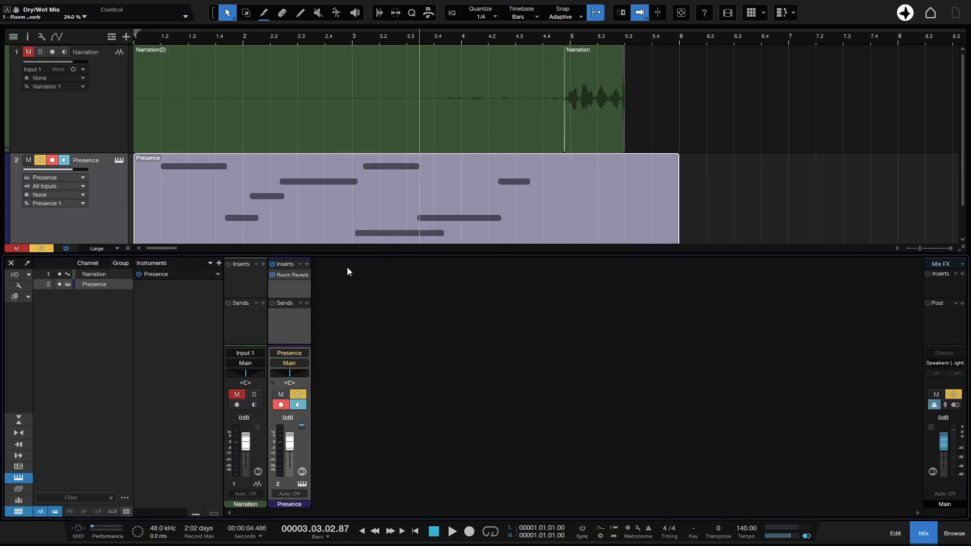
Step: Open the Presence channel's Room Reverb insert from the mixer and close its window again
{"action": "left_click", "coordinate": [287, 274]}
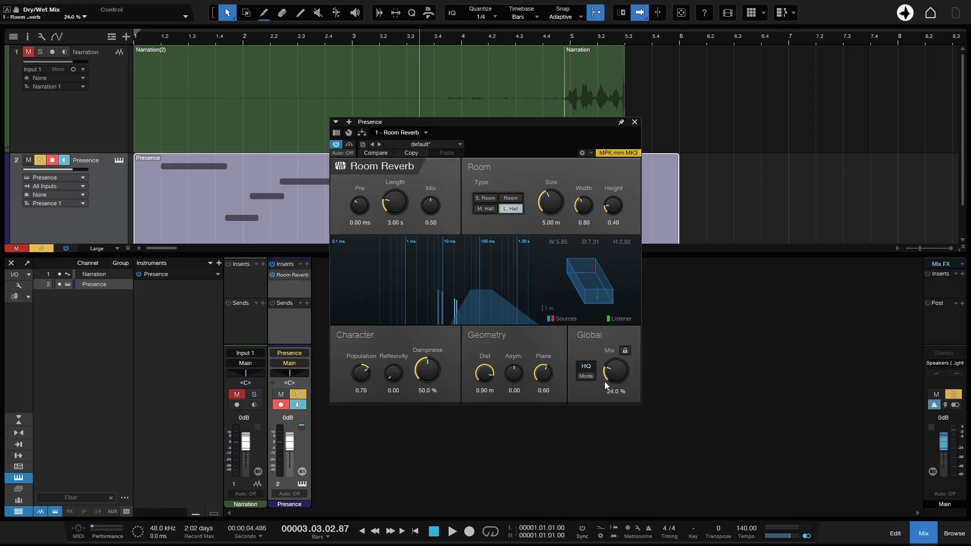
{"action": "left_click", "coordinate": [634, 122]}
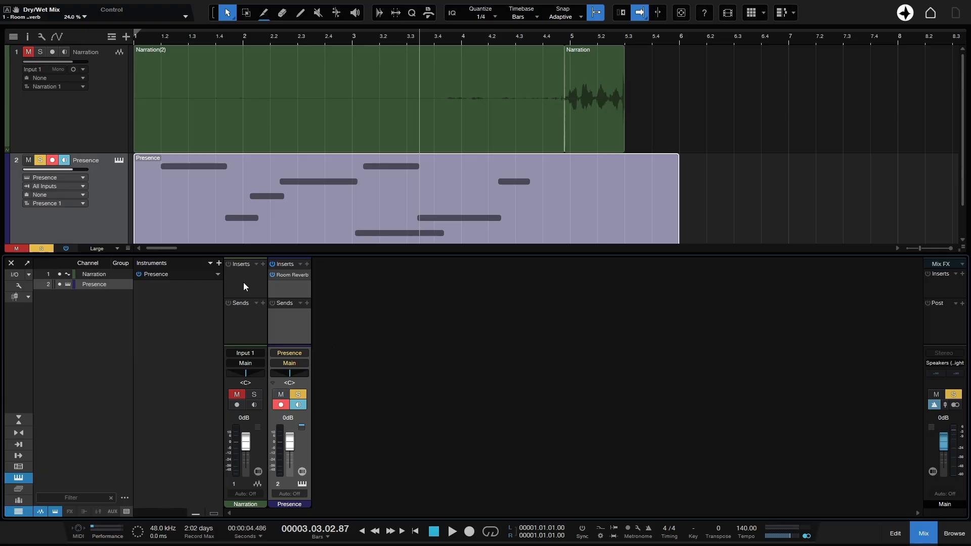
Step: Select the Narration channel in the mixer, search its insert effects for "delay" and add Analog Delay
{"action": "left_click", "coordinate": [260, 436]}
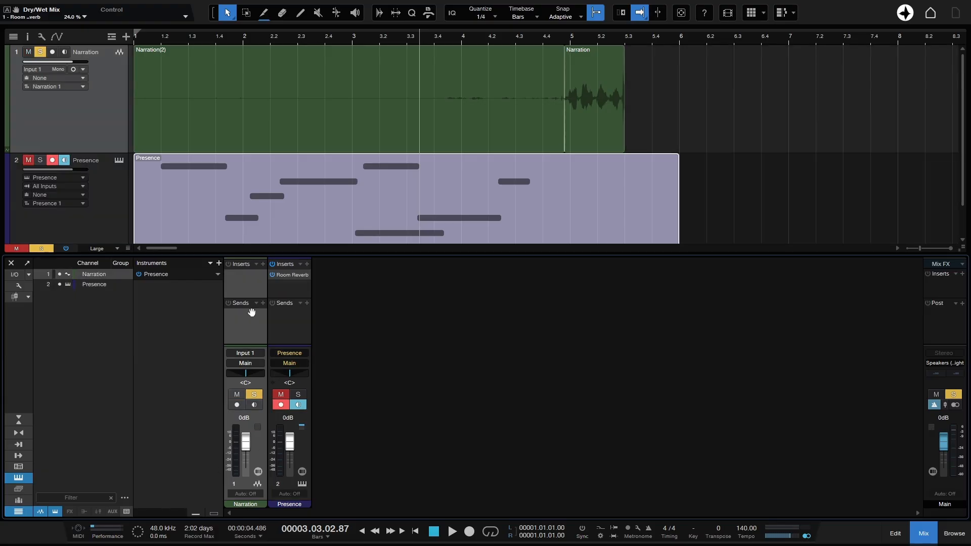
{"action": "left_click", "coordinate": [263, 264]}
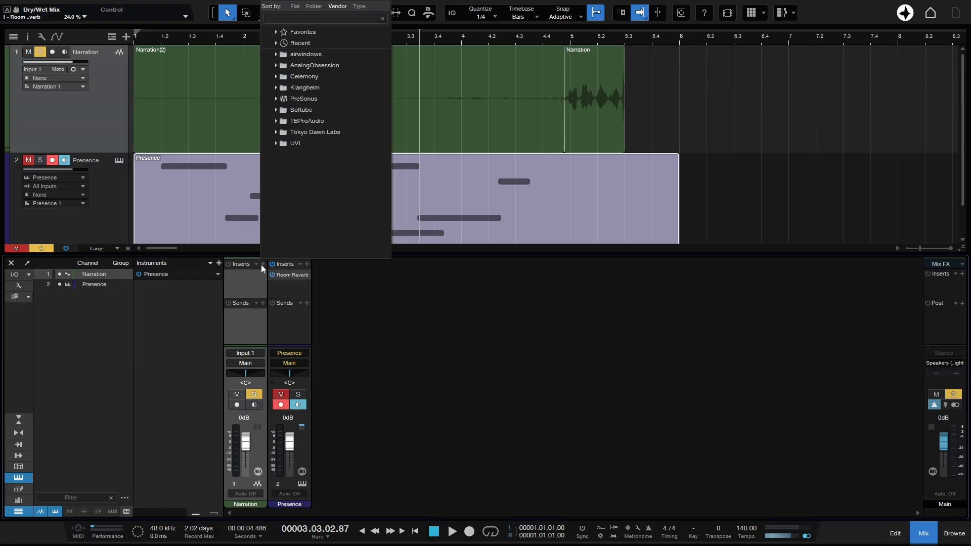
{"action": "type", "text": "del"}
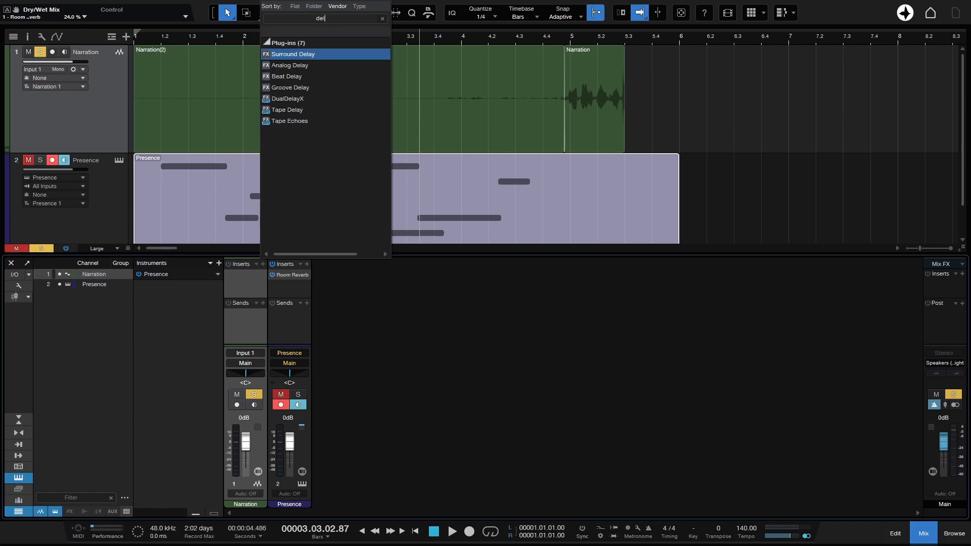
{"action": "type", "text": "ay"}
{"action": "key", "text": "Down"}
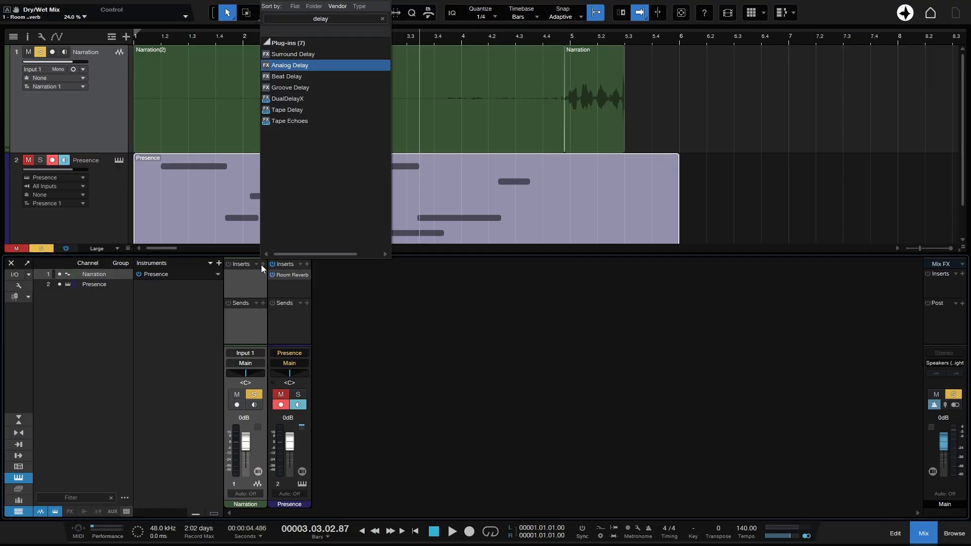
{"action": "key", "text": "Return"}
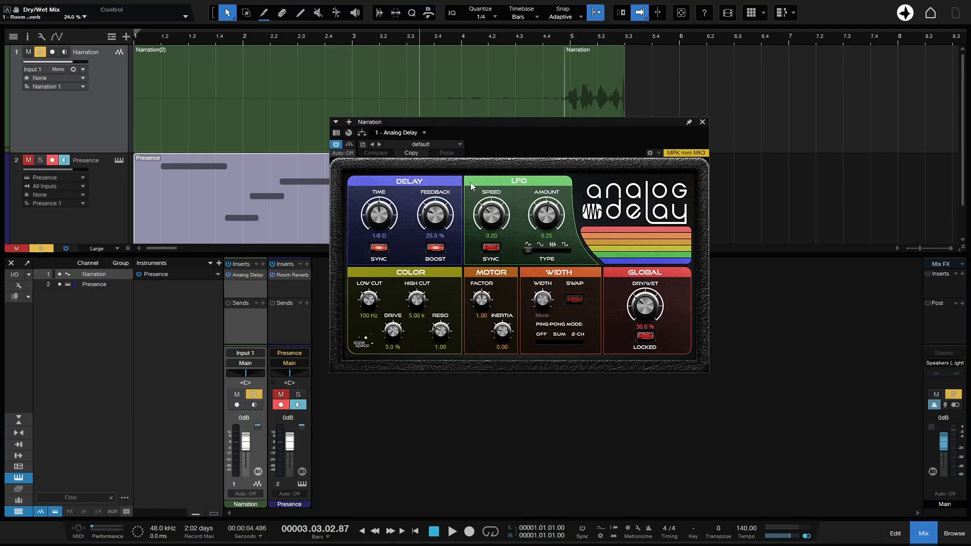
Step: Play the narration through Analog Delay, stop playback, and close the effect window and the mixer
{"action": "key", "text": "space"}
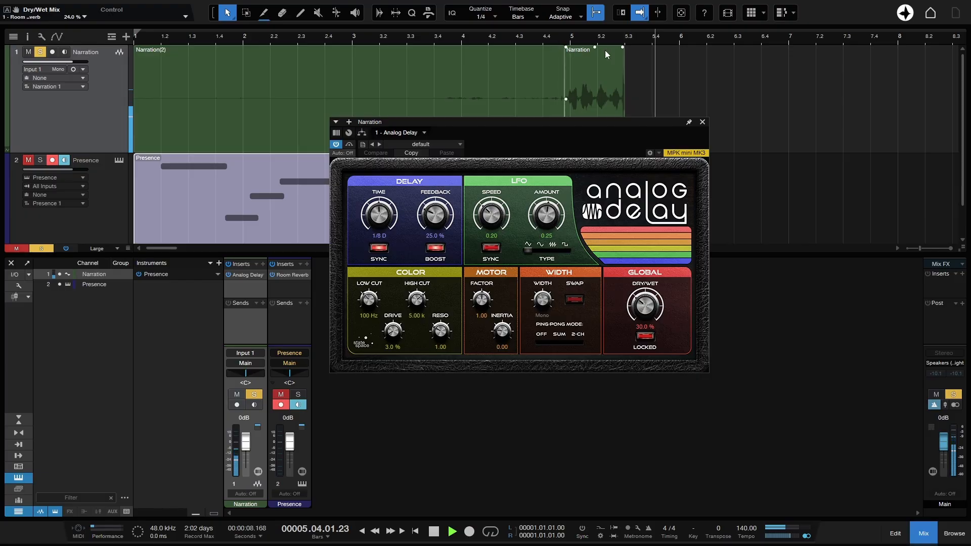
{"action": "key", "text": "space"}
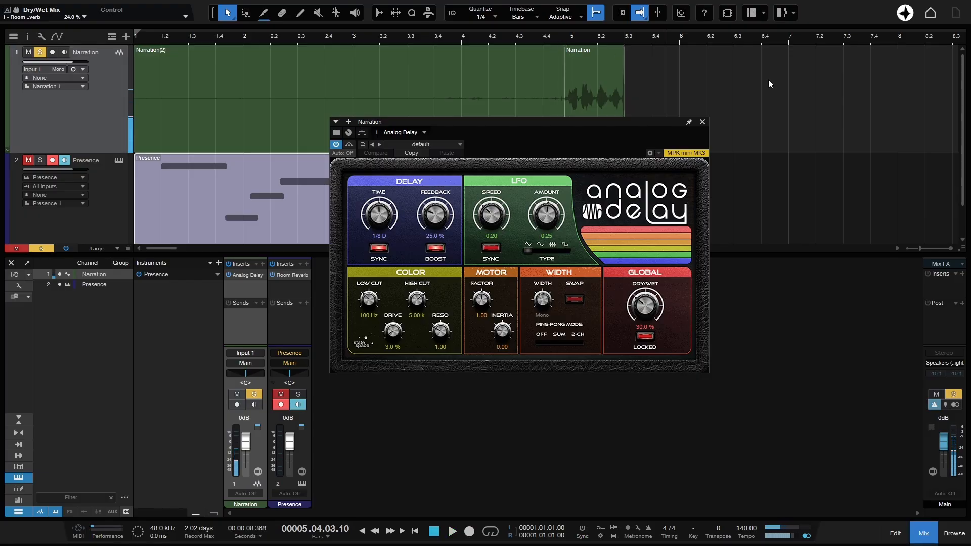
{"action": "left_click", "coordinate": [702, 123]}
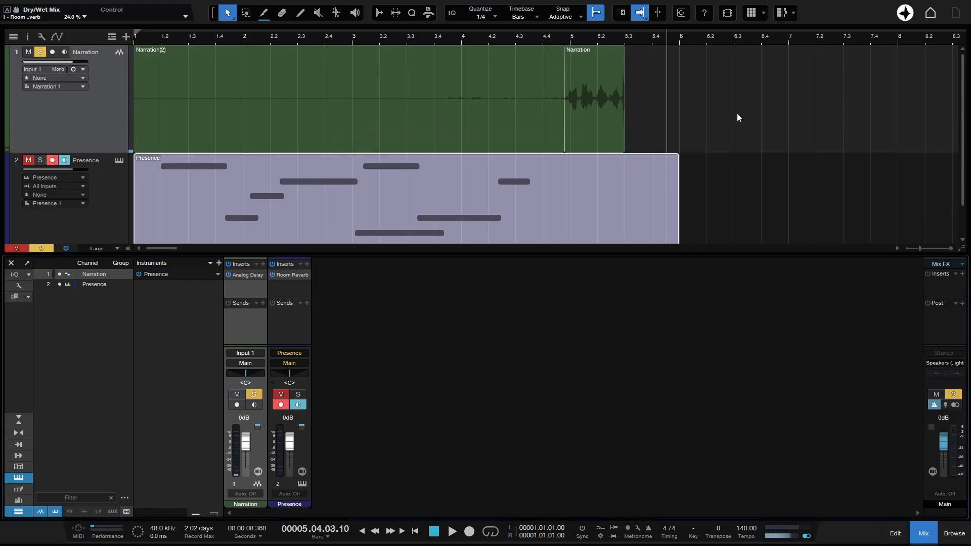
{"action": "left_click", "coordinate": [929, 536]}
Step: Browse the loop library to the HipHop drum loops, preview 01 Drum Mix.audioloop, and stop the preview
{"action": "left_click", "coordinate": [954, 535]}
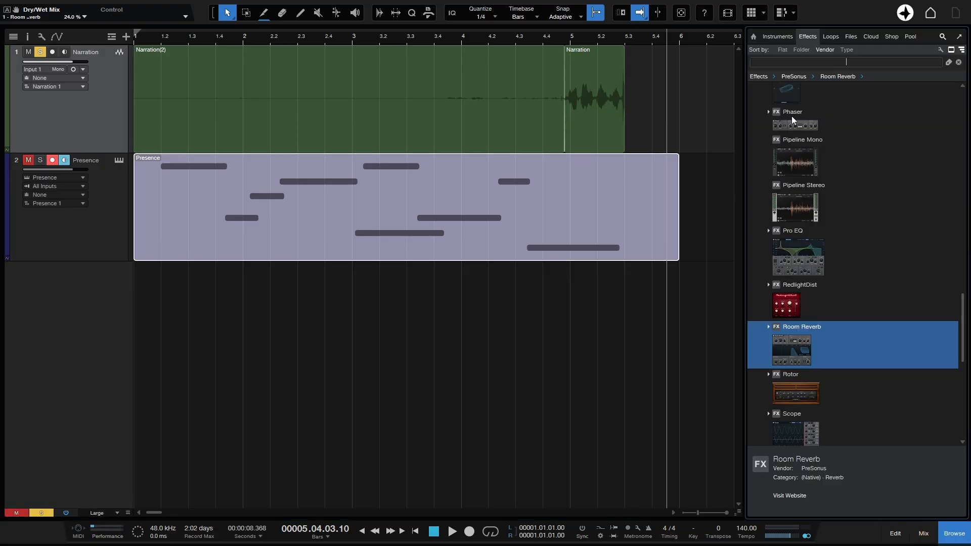
{"action": "left_click", "coordinate": [831, 37]}
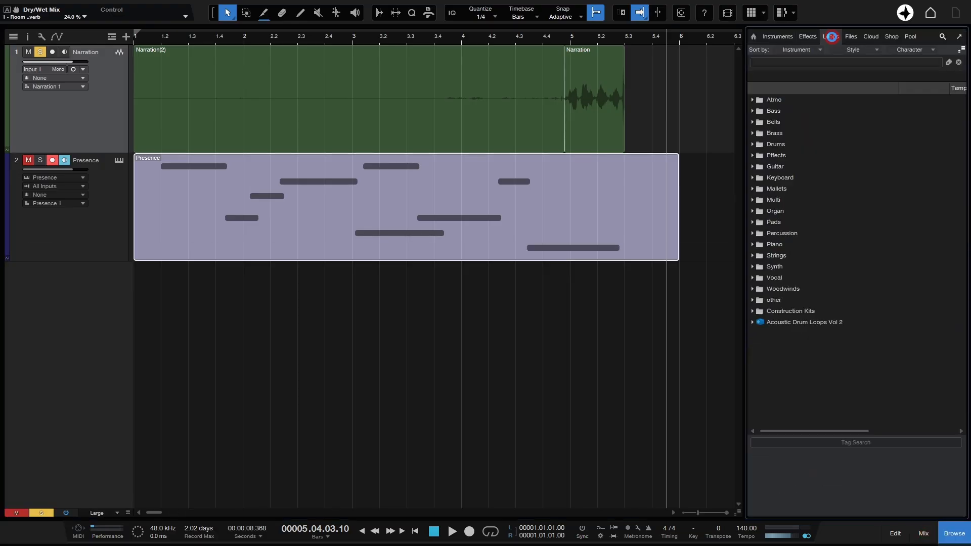
{"action": "left_click", "coordinate": [753, 144]}
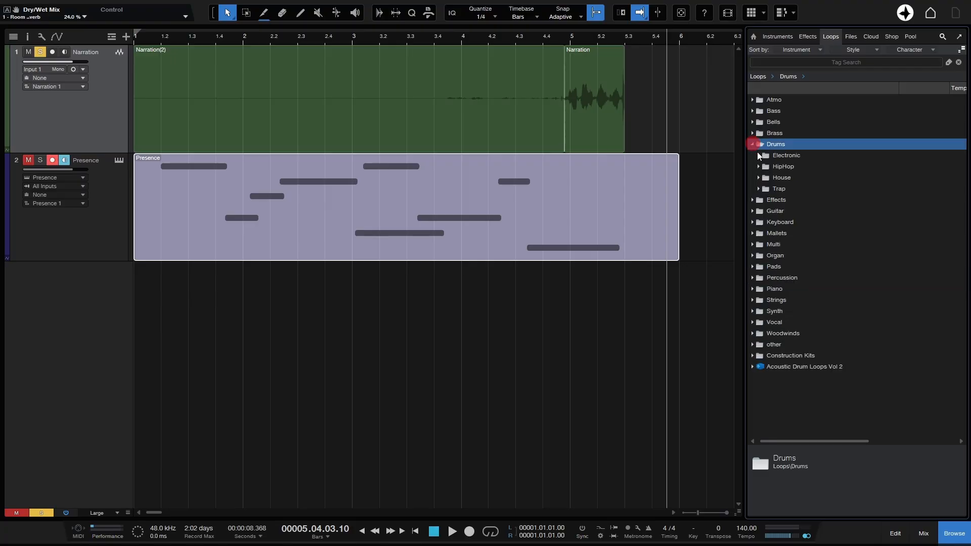
{"action": "left_click", "coordinate": [758, 168]}
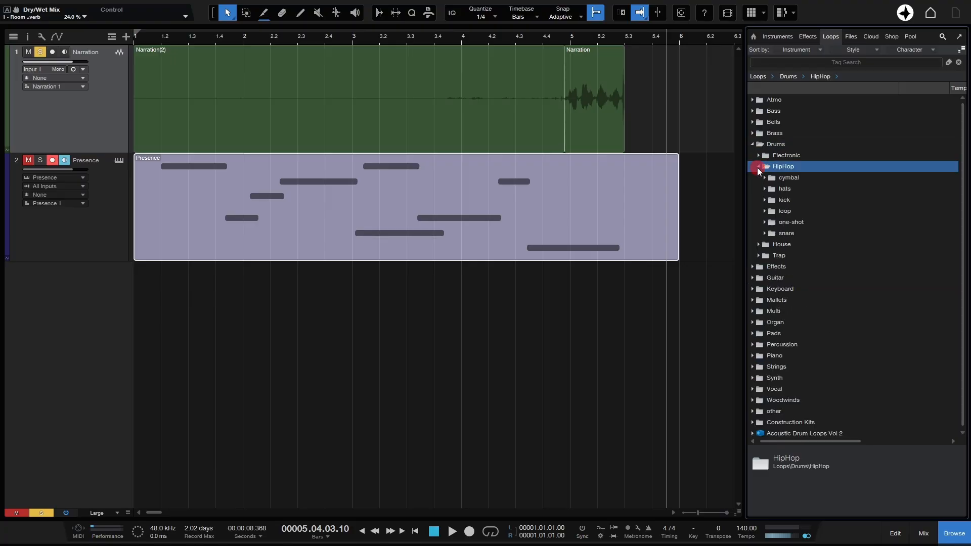
{"action": "left_click", "coordinate": [764, 211]}
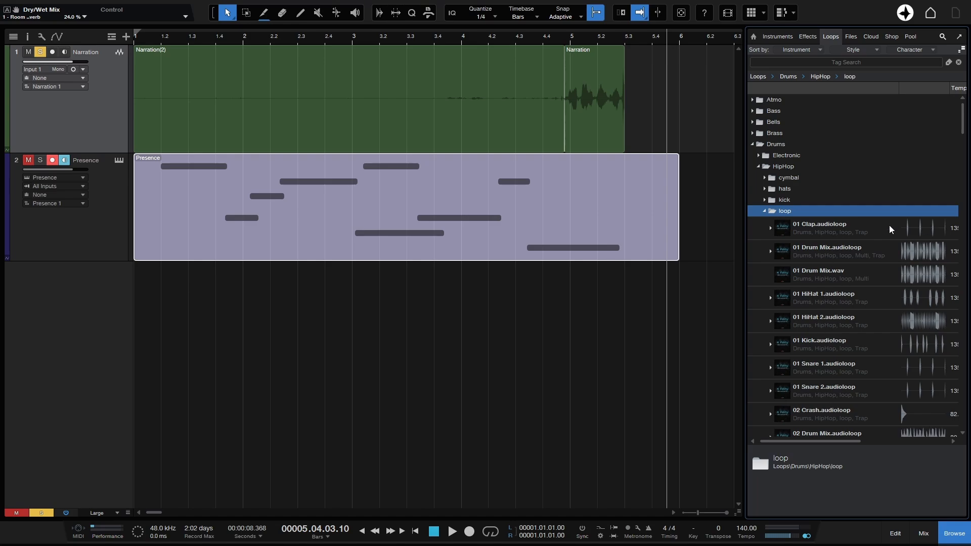
{"action": "left_click", "coordinate": [920, 248]}
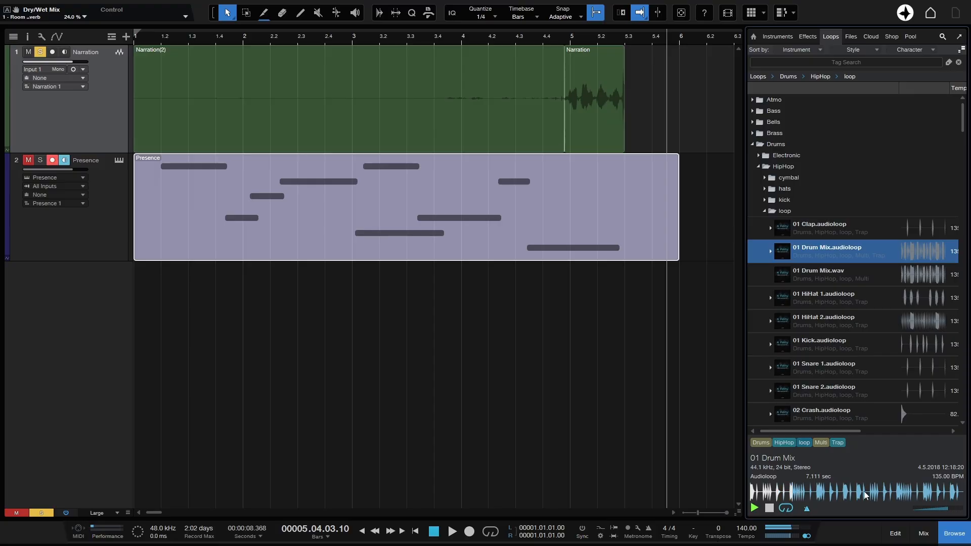
{"action": "left_click", "coordinate": [768, 507]}
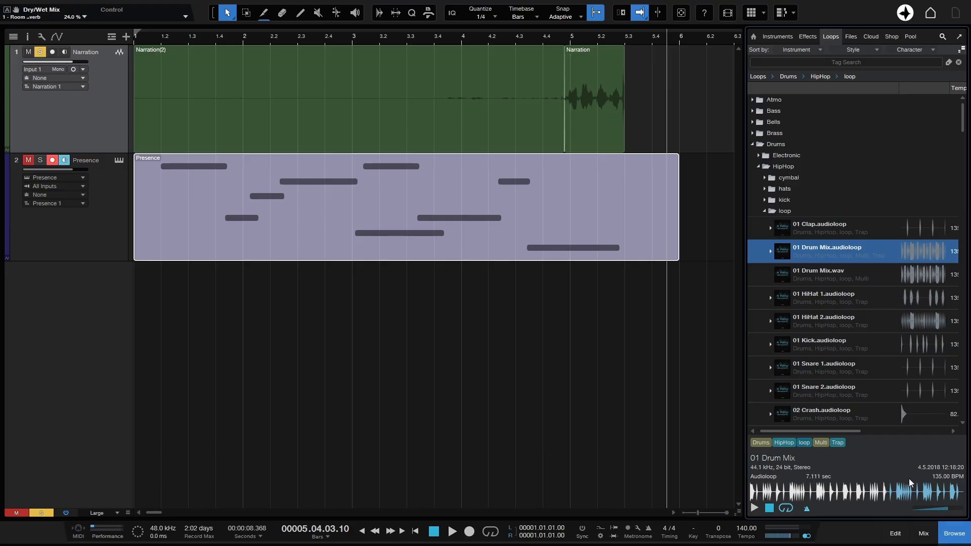
Step: Place 01 Drum Mix.audioloop at bar 1 on a new track below Presence, close the browser, and deselect the event
{"action": "left_click_drag", "start_coordinate": [829, 250], "coordinate": [174, 364]}
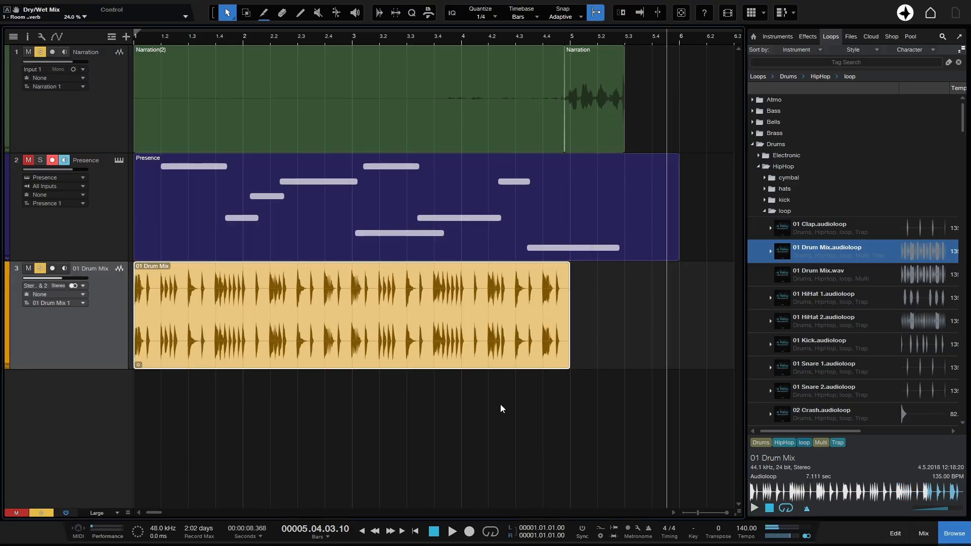
{"action": "left_click", "coordinate": [953, 533]}
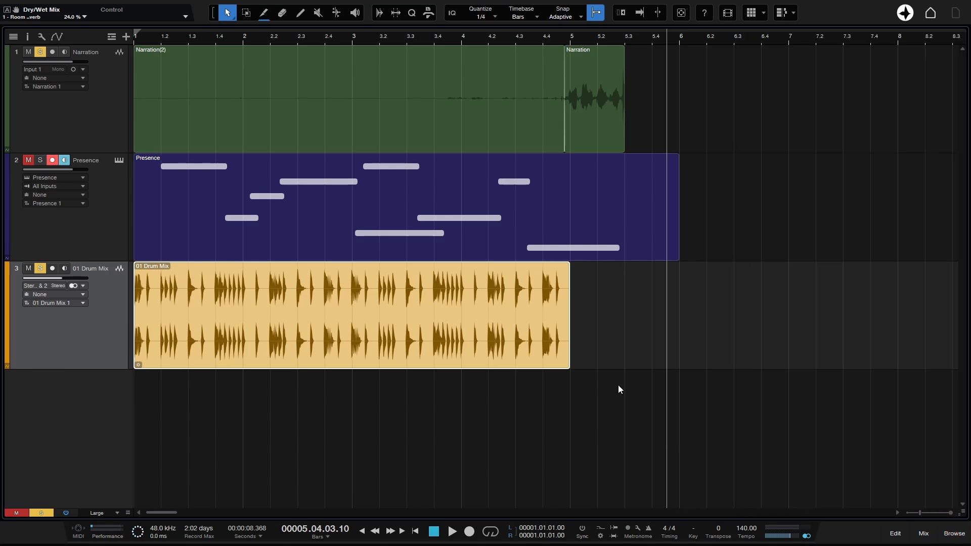
{"action": "left_click", "coordinate": [638, 327]}
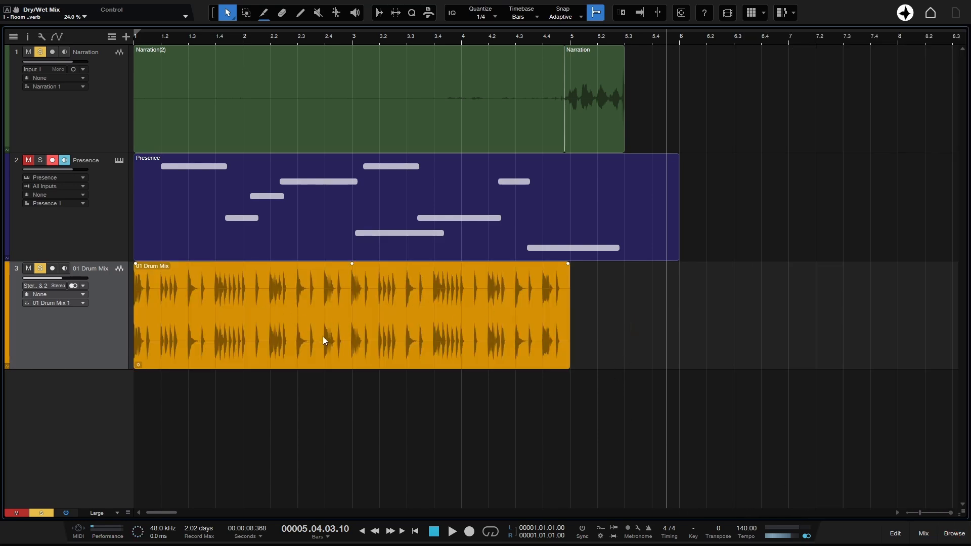
Step: Set the loop range to the length of the 01 Drum Mix event and turn looping on
{"action": "left_click", "coordinate": [339, 354]}
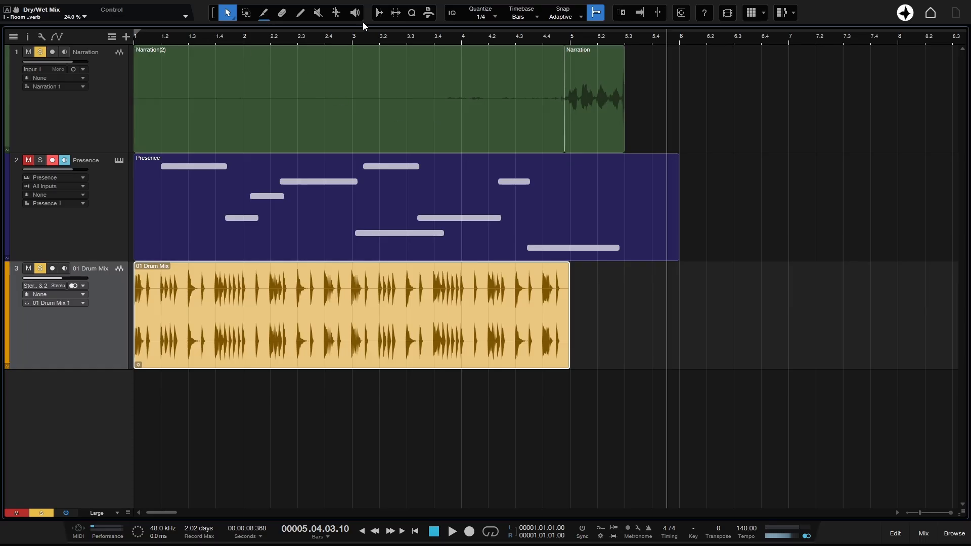
{"action": "key", "text": "p"}
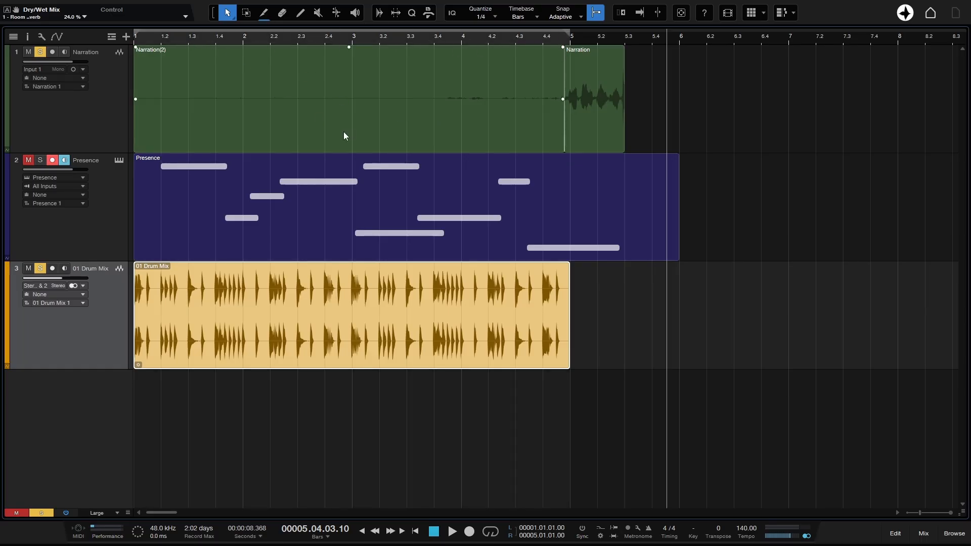
{"action": "key", "text": "slash"}
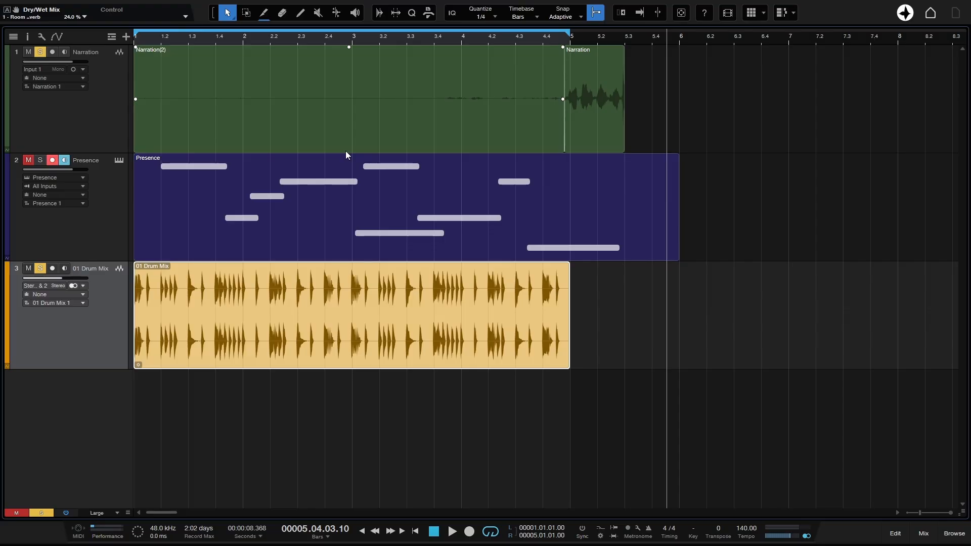
Step: Audition the looped range from bar 4.3 with autoscroll turned on, and stop playback
{"action": "left_click", "coordinate": [511, 38]}
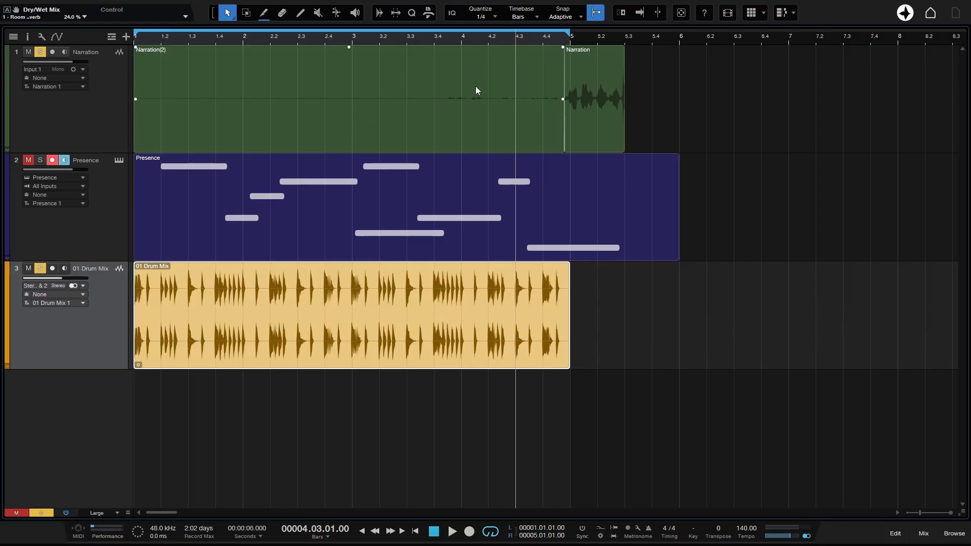
{"action": "key", "text": "f"}
{"action": "key", "text": "space"}
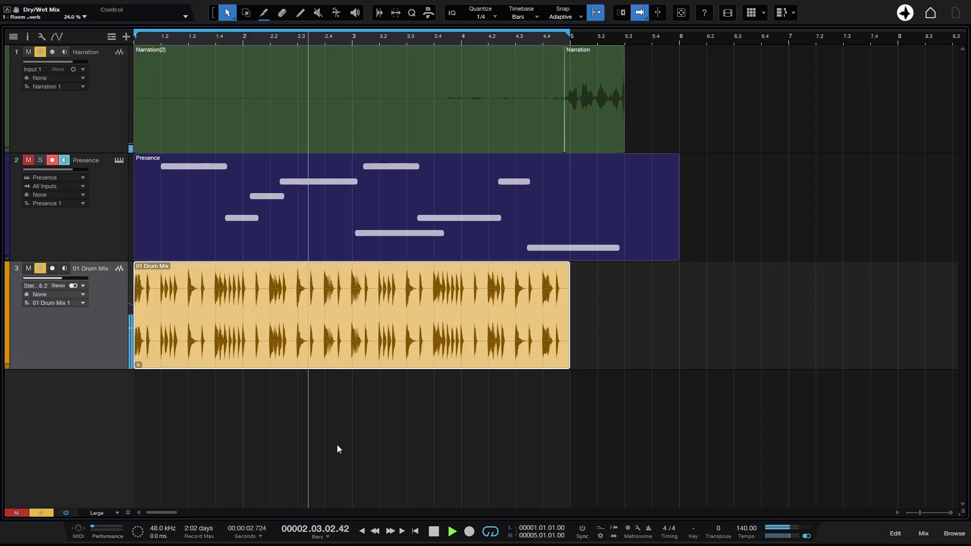
{"action": "key", "text": "space"}
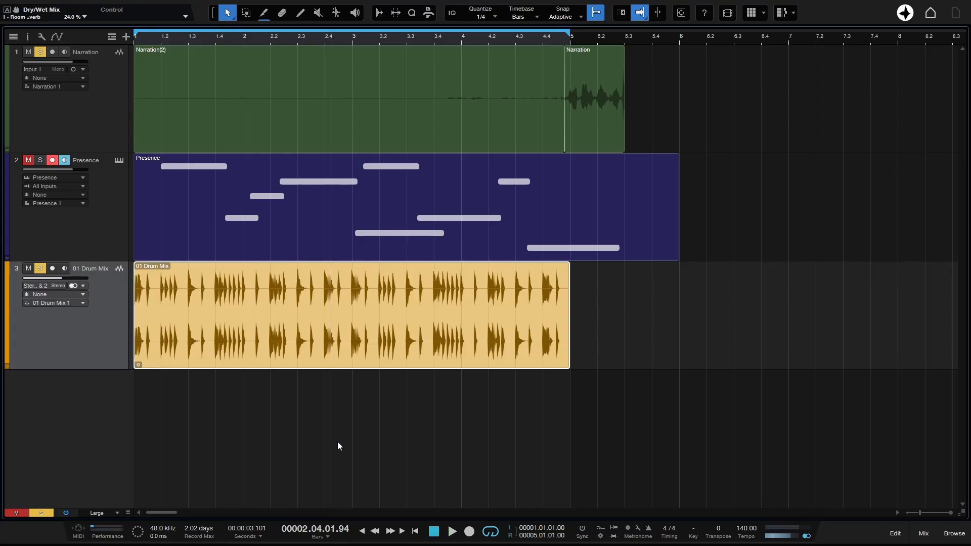
Step: Add the PreSonus Impact instrument on a new track below the drum loop and load its Cosmik Chill preset
{"action": "left_click", "coordinate": [944, 524]}
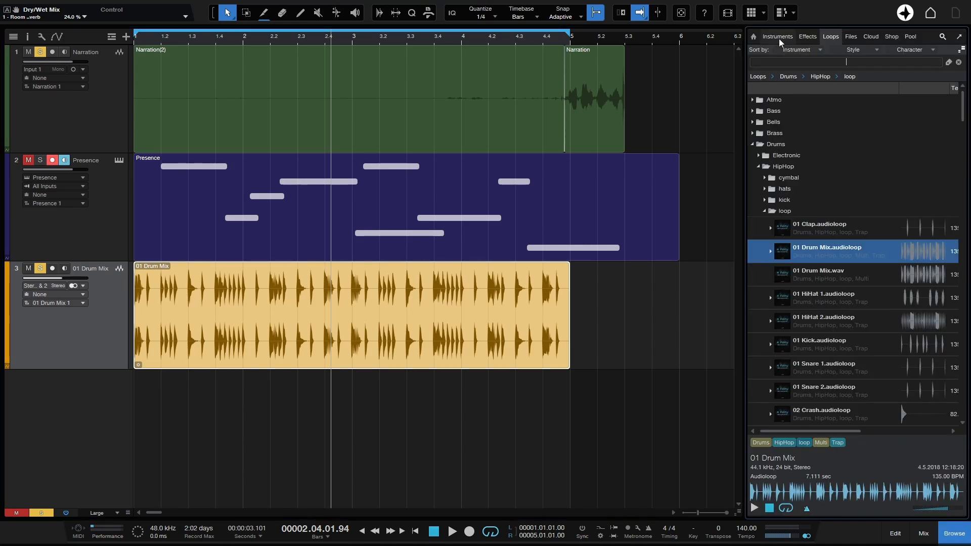
{"action": "left_click", "coordinate": [778, 37]}
{"action": "left_click", "coordinate": [763, 150]}
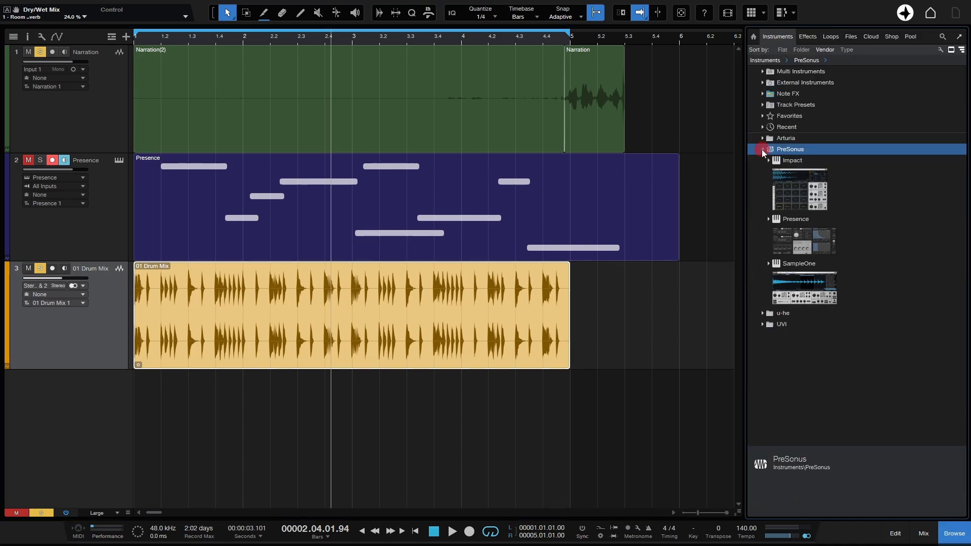
{"action": "left_click_drag", "start_coordinate": [806, 188], "coordinate": [255, 411]}
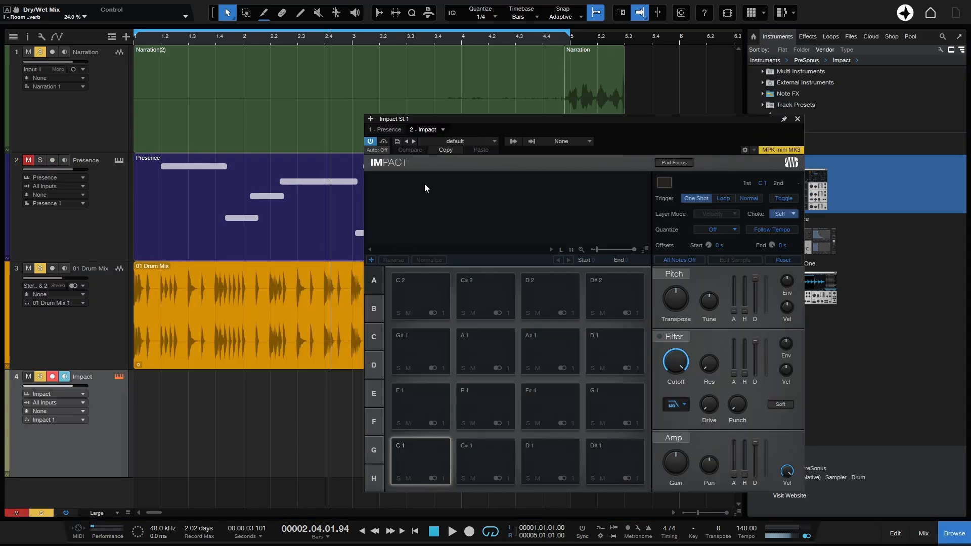
{"action": "left_click", "coordinate": [493, 141]}
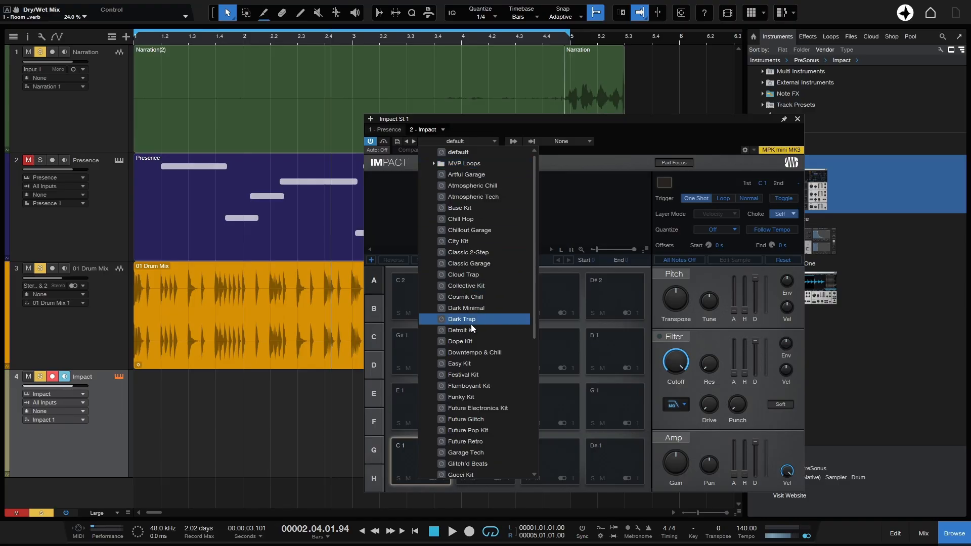
{"action": "left_click", "coordinate": [465, 297]}
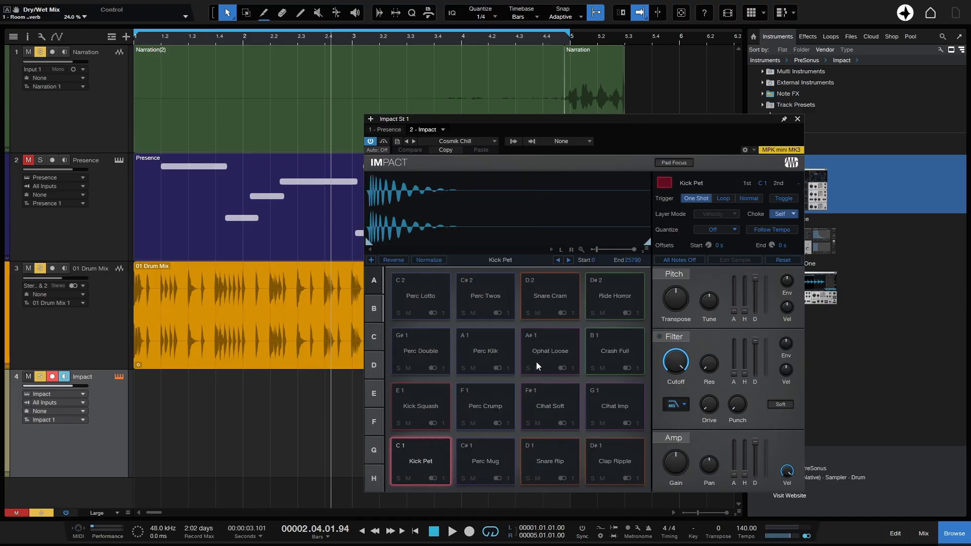
Step: Audition several Impact pads, including Ride Horror, Snare Cram, Kick Pet and Clap Ripple, and close the instrument window and browser
{"action": "left_click", "coordinate": [536, 360]}
{"action": "left_click", "coordinate": [616, 346]}
{"action": "left_click", "coordinate": [612, 294]}
{"action": "left_click", "coordinate": [548, 287]}
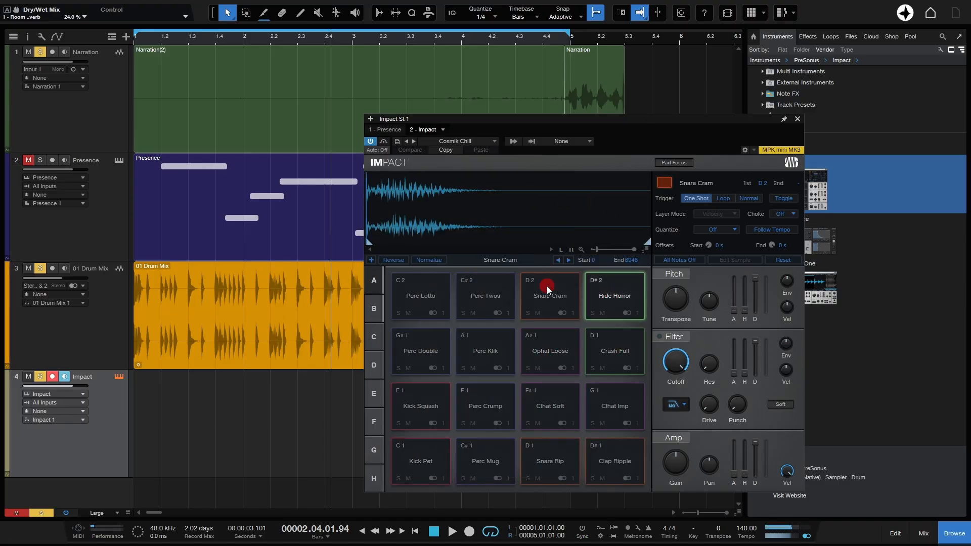
{"action": "left_click", "coordinate": [482, 456]}
{"action": "left_click", "coordinate": [407, 457]}
{"action": "left_click", "coordinate": [551, 457]}
{"action": "left_click", "coordinate": [622, 457]}
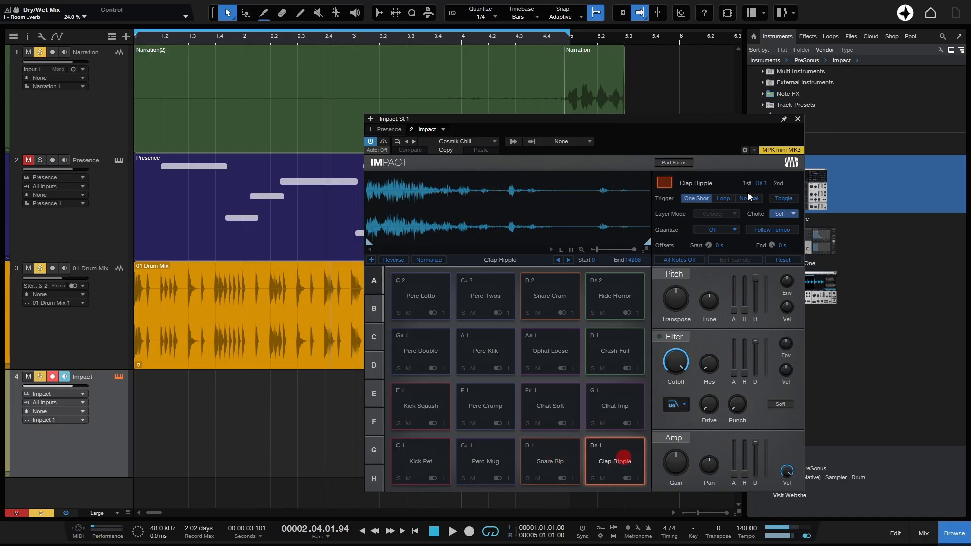
{"action": "left_click", "coordinate": [797, 120]}
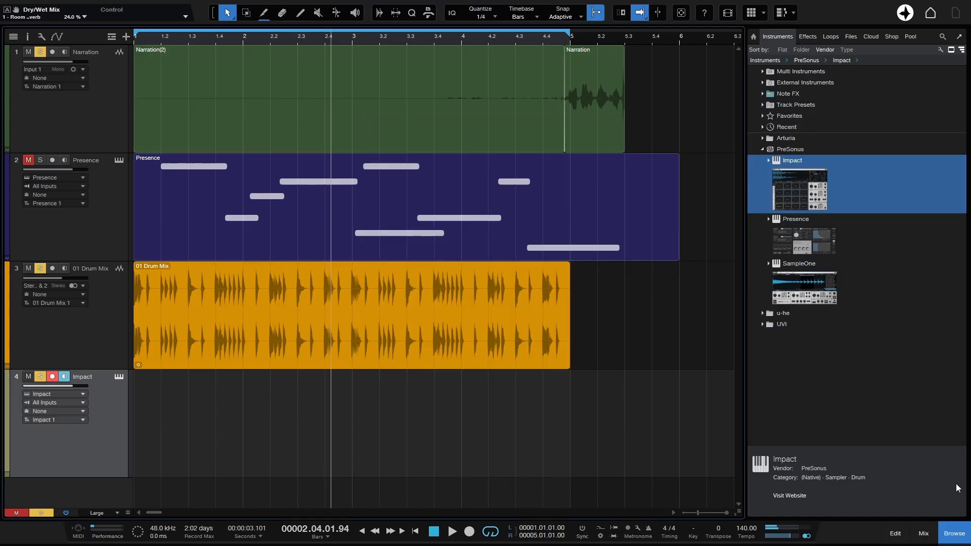
{"action": "left_click", "coordinate": [954, 534]}
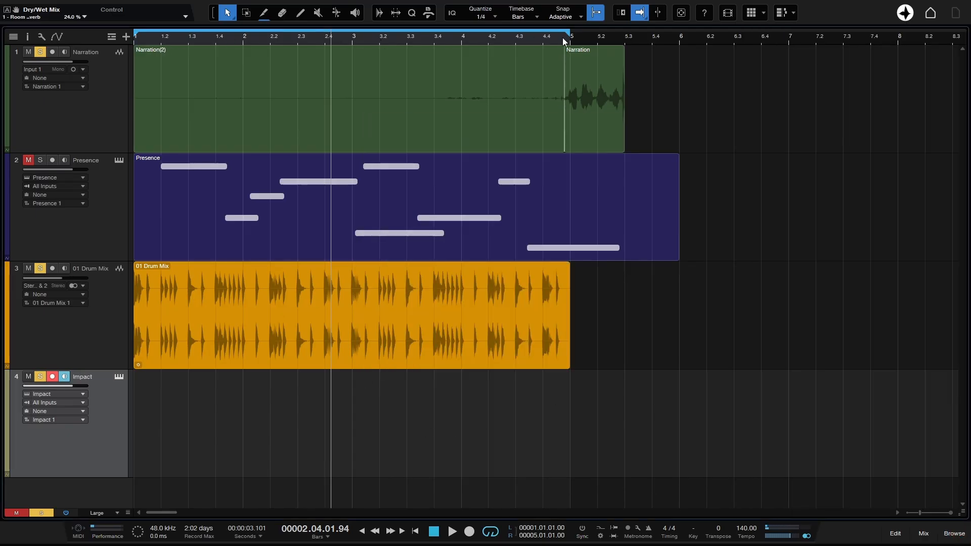
Step: Create an empty Impact part from bar 1 to bar 5, open it for note editing and enlarge the editor
{"action": "double_click", "coordinate": [235, 439]}
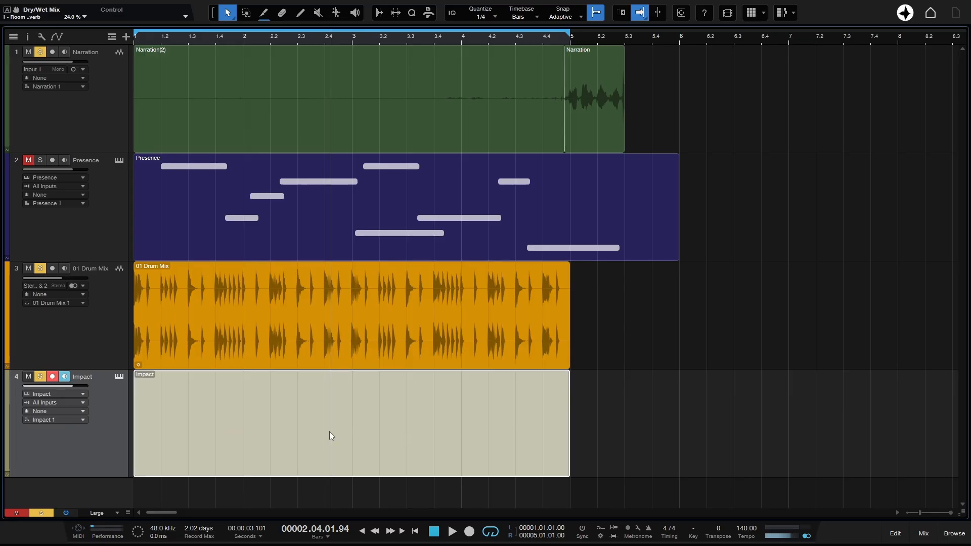
{"action": "double_click", "coordinate": [381, 433]}
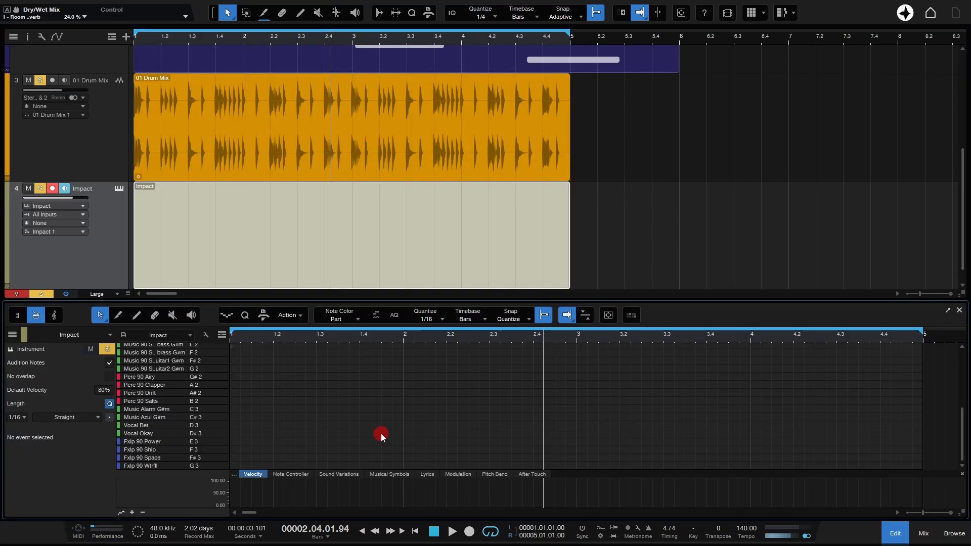
{"action": "left_click_drag", "start_coordinate": [671, 302], "coordinate": [672, 234]}
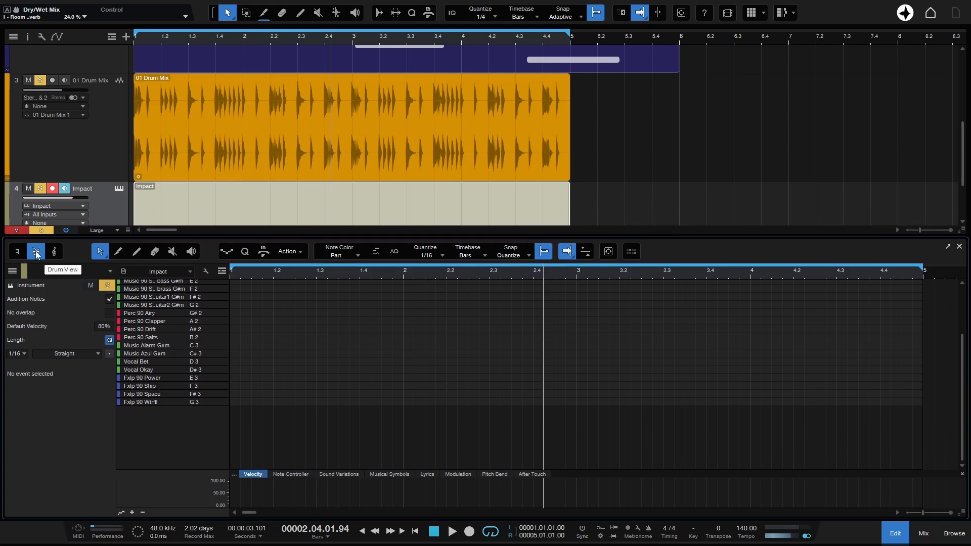
Step: Compare the Impact part in piano, score and drum views, and look through the enlarged drum lanes in drum view
{"action": "left_click", "coordinate": [17, 253]}
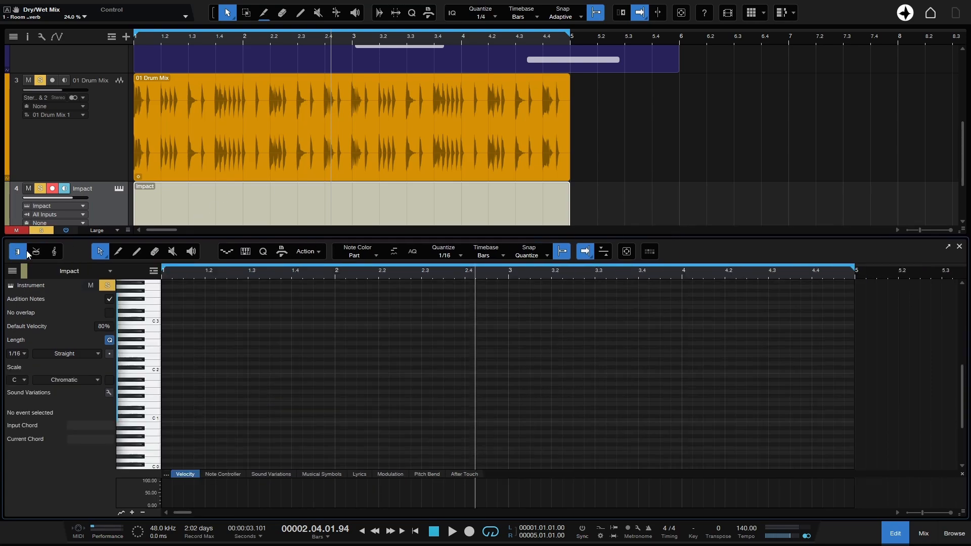
{"action": "left_click", "coordinate": [35, 251]}
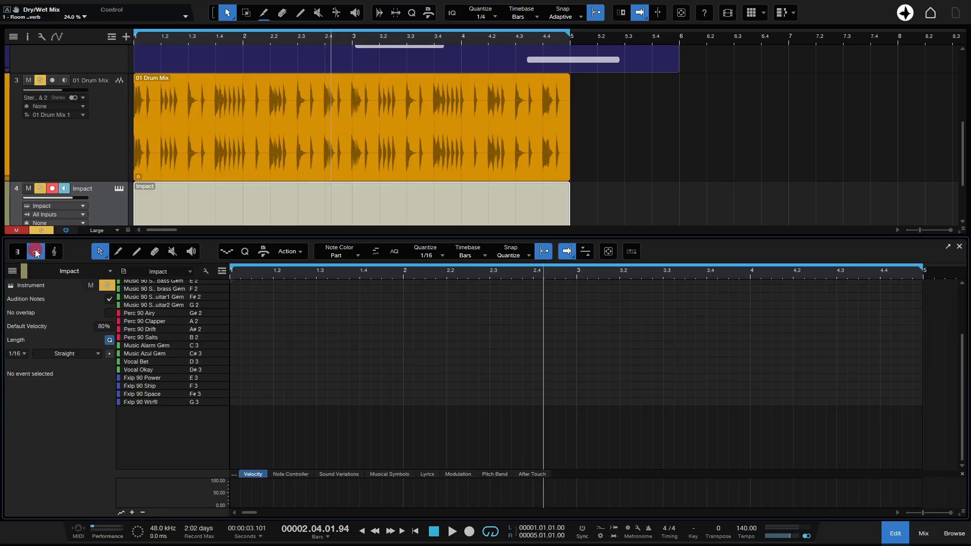
{"action": "left_click", "coordinate": [55, 253]}
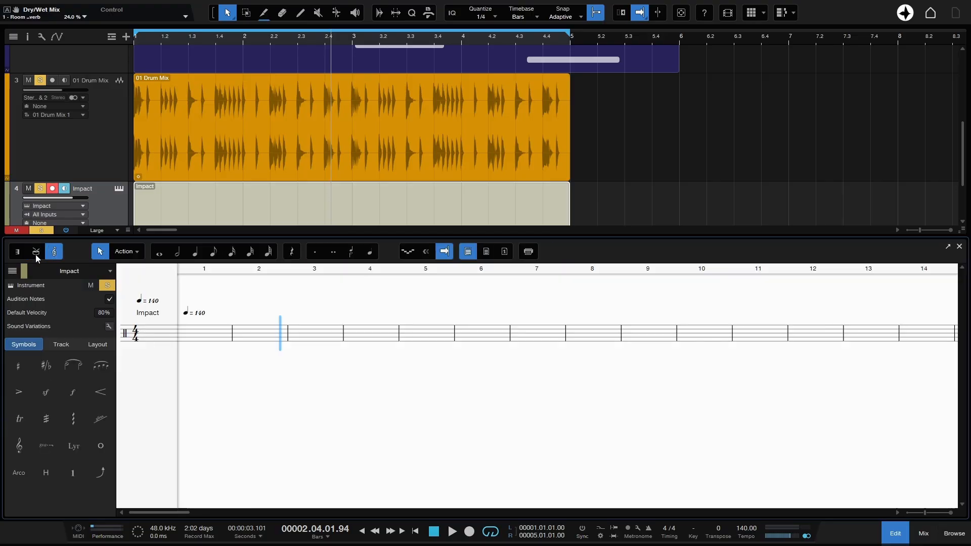
{"action": "left_click", "coordinate": [36, 252]}
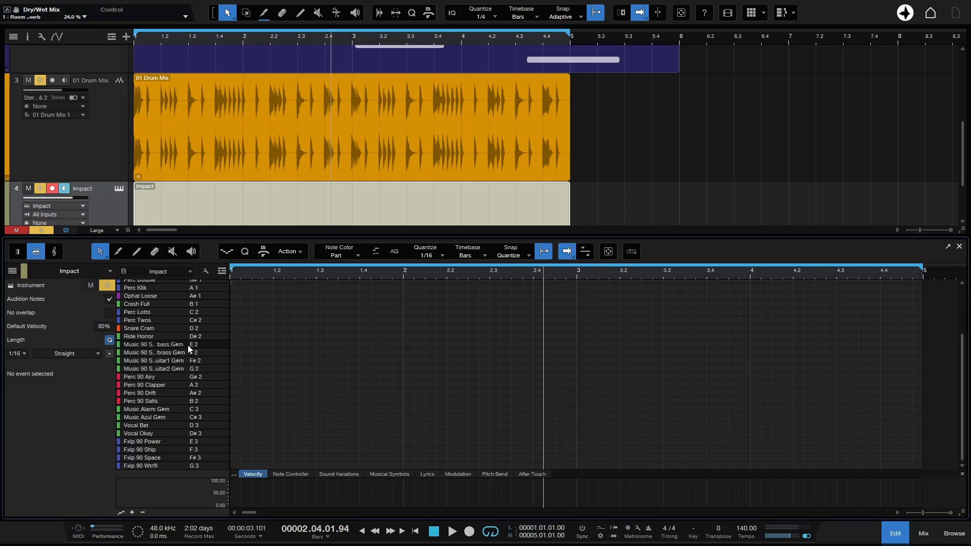
{"action": "scroll", "coordinate": [363, 384], "scroll_direction": "up", "scroll_amount": 3}
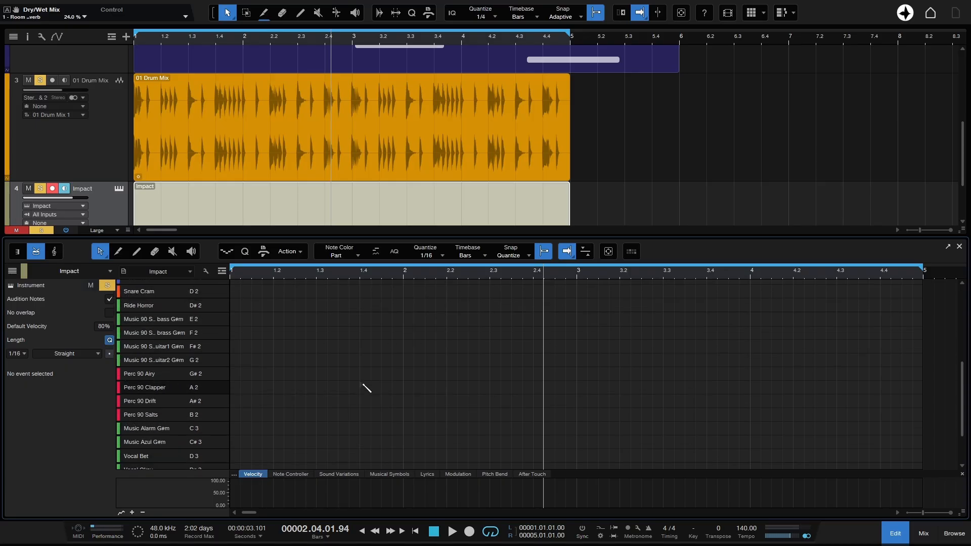
{"action": "scroll", "coordinate": [364, 384], "scroll_direction": "up", "scroll_amount": 2}
{"action": "scroll", "coordinate": [363, 380], "scroll_direction": "up", "scroll_amount": 5}
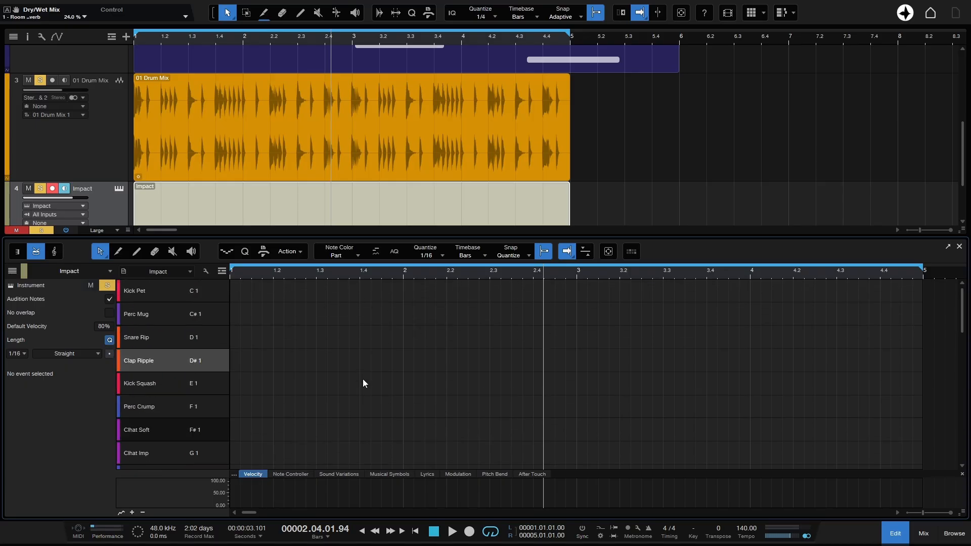
{"action": "scroll", "coordinate": [364, 380], "scroll_direction": "down", "scroll_amount": 8}
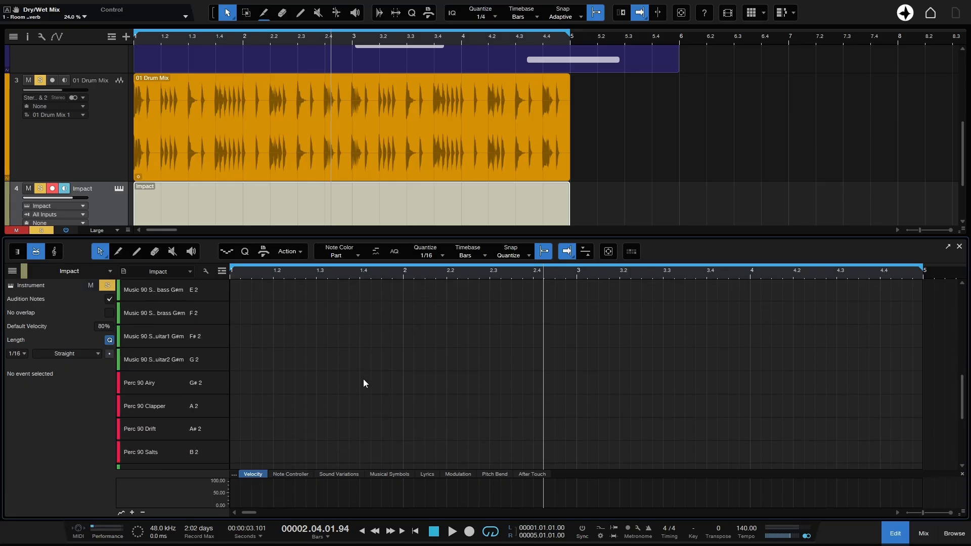
{"action": "scroll", "coordinate": [365, 379], "scroll_direction": "up", "scroll_amount": 8}
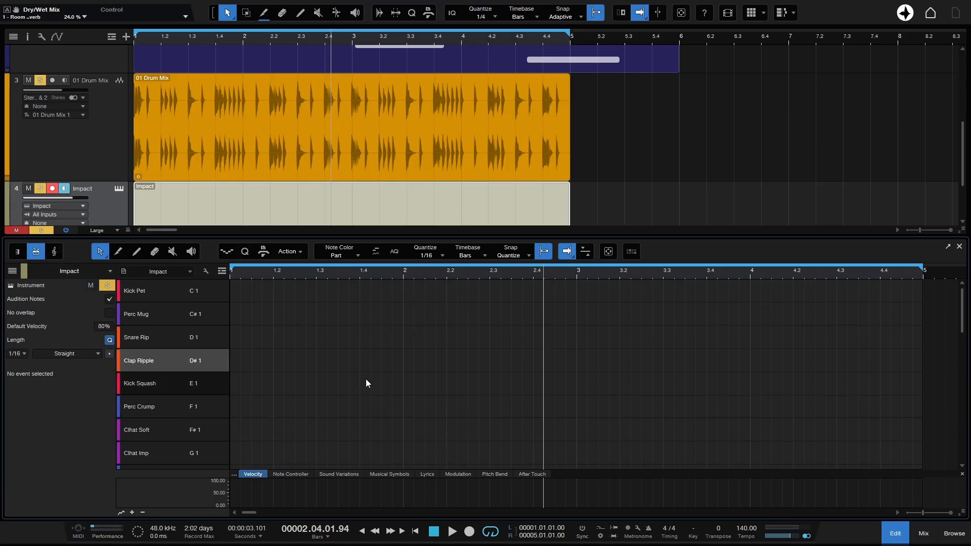
Step: Add Kick Pet hits on beats 1.1 and 1.3 and Snare Rip hits on 1.2 and 1.4, auditioning lane sounds
{"action": "left_click", "coordinate": [232, 292]}
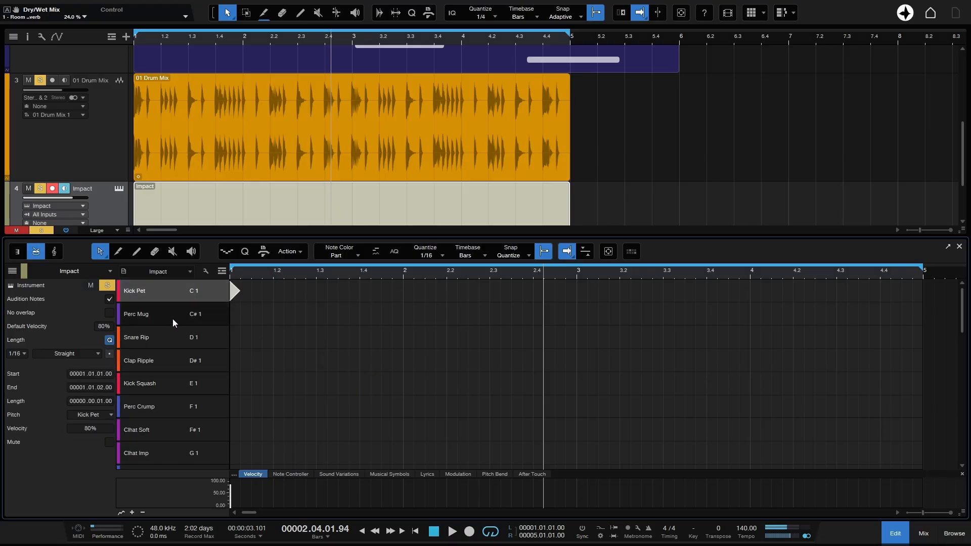
{"action": "left_click", "coordinate": [151, 314]}
{"action": "left_click", "coordinate": [144, 339]}
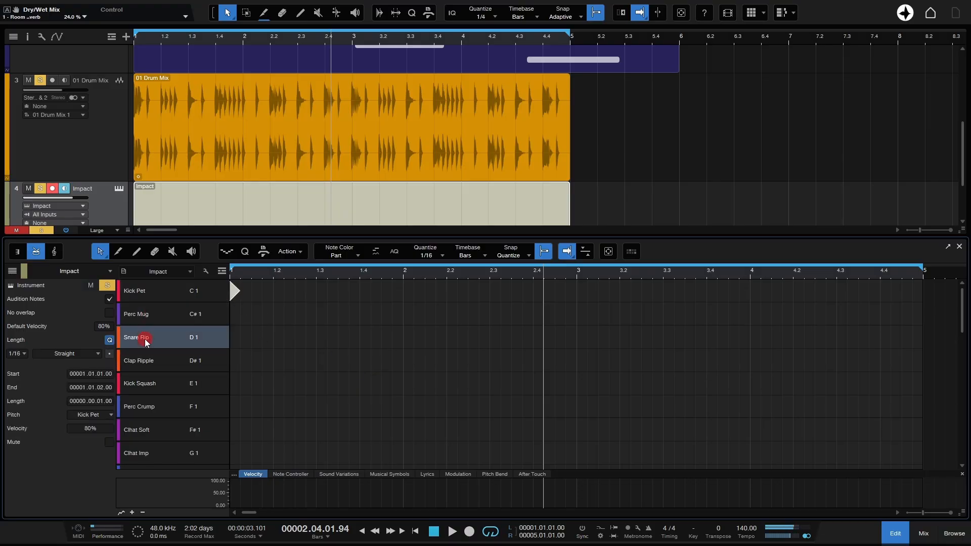
{"action": "left_click", "coordinate": [275, 336]}
{"action": "left_click", "coordinate": [360, 337]}
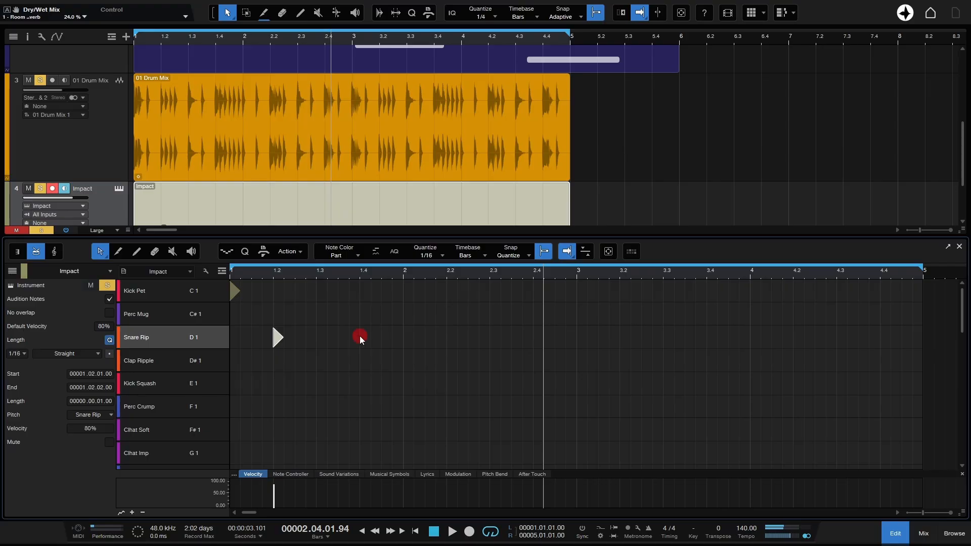
{"action": "left_click", "coordinate": [314, 289]}
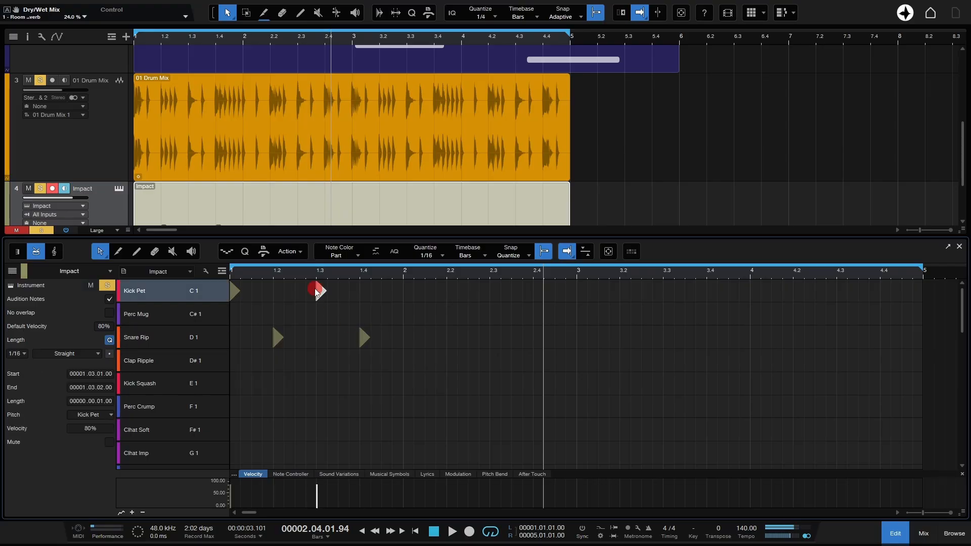
{"action": "left_click", "coordinate": [298, 283]}
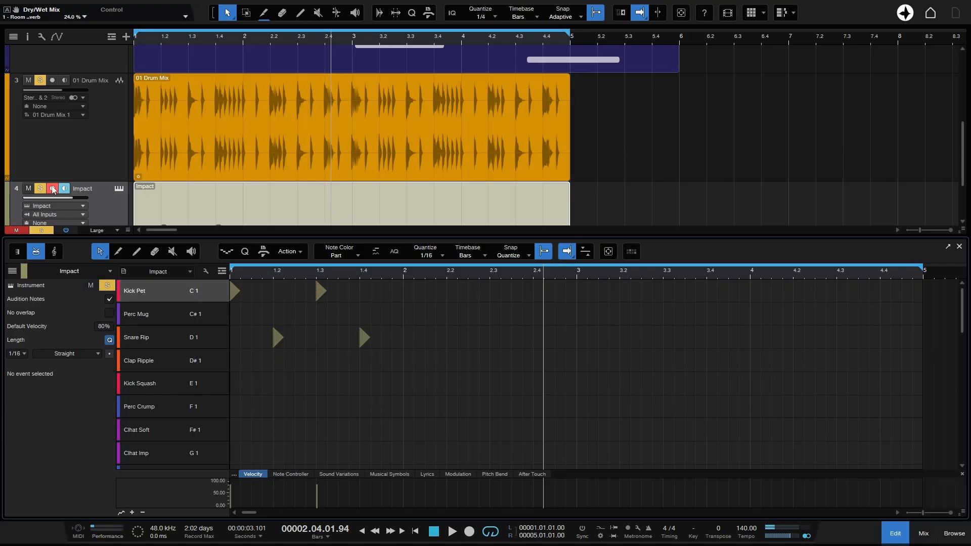
Step: Turn off solo on the 01 Drum Mix track, play the Impact beat from bar 1, and stop playback
{"action": "left_click", "coordinate": [41, 80]}
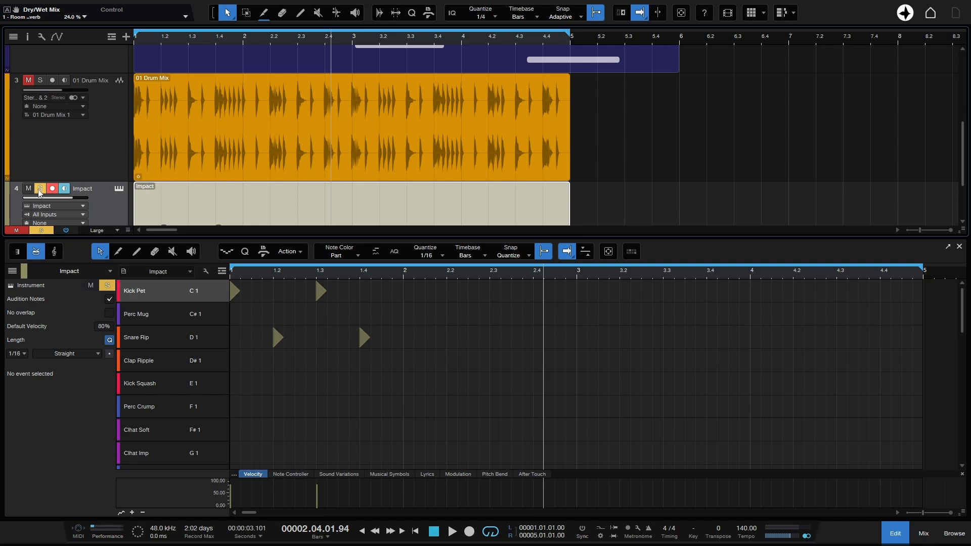
{"action": "left_click", "coordinate": [233, 271]}
{"action": "key", "text": "space"}
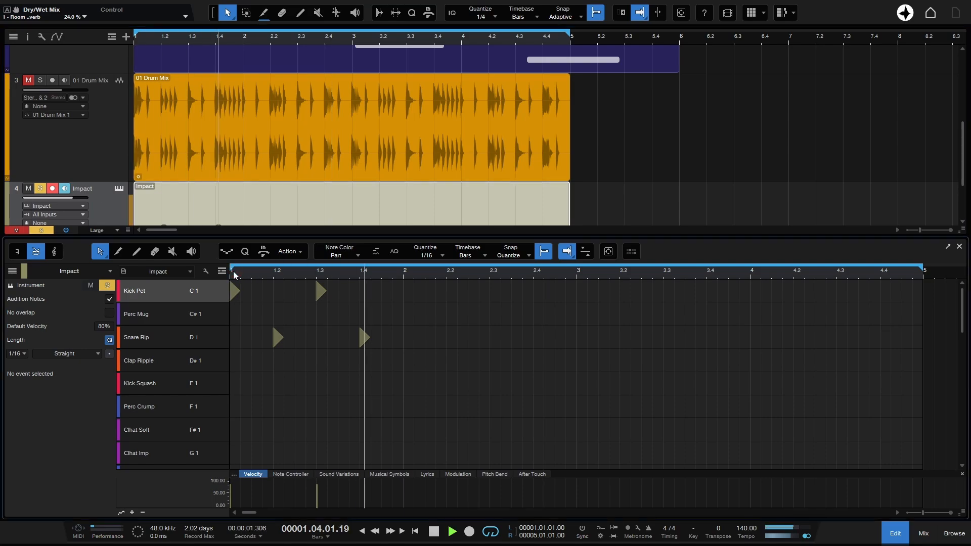
{"action": "key", "text": "space"}
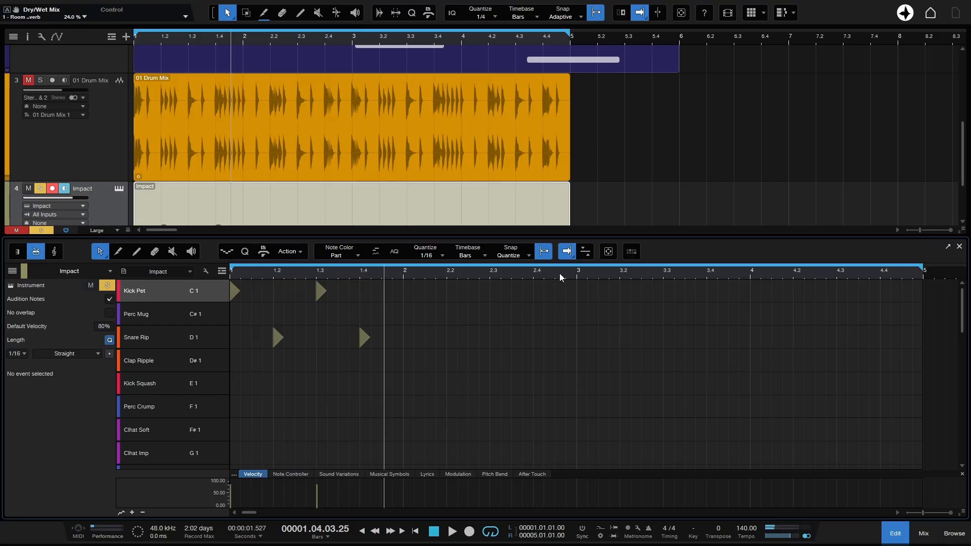
Step: Close the note editor and convert the Impact part to a pattern
{"action": "left_click", "coordinate": [895, 533]}
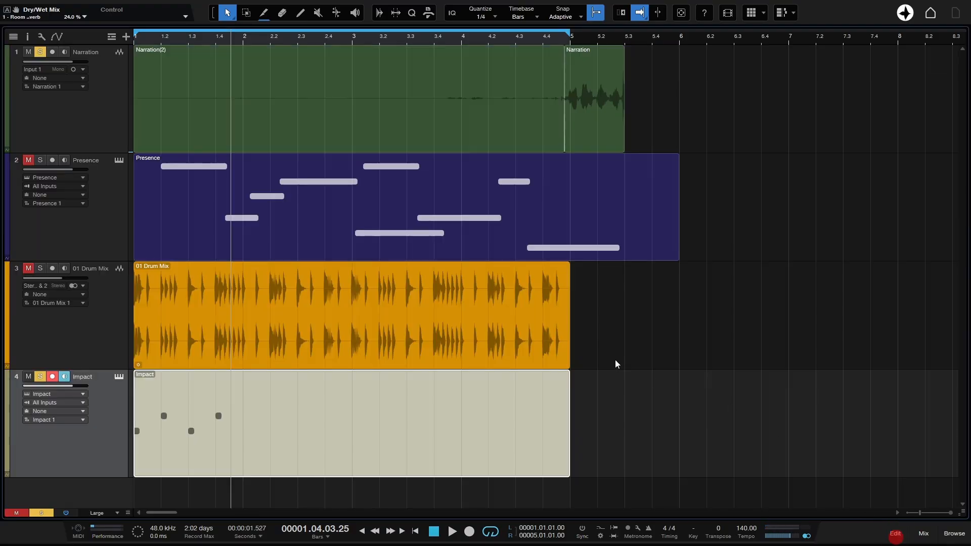
{"action": "right_click", "coordinate": [353, 442]}
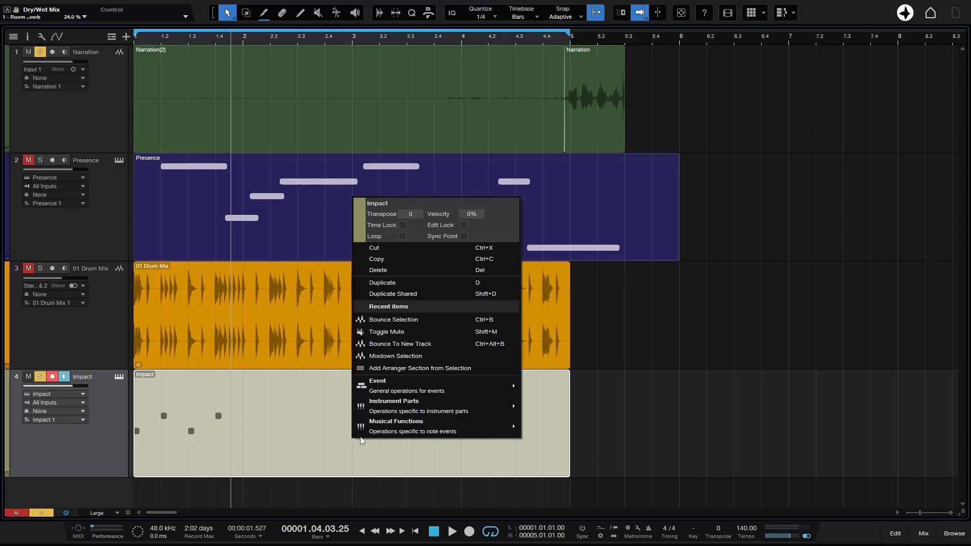
{"action": "mouse_move", "coordinate": [402, 435]}
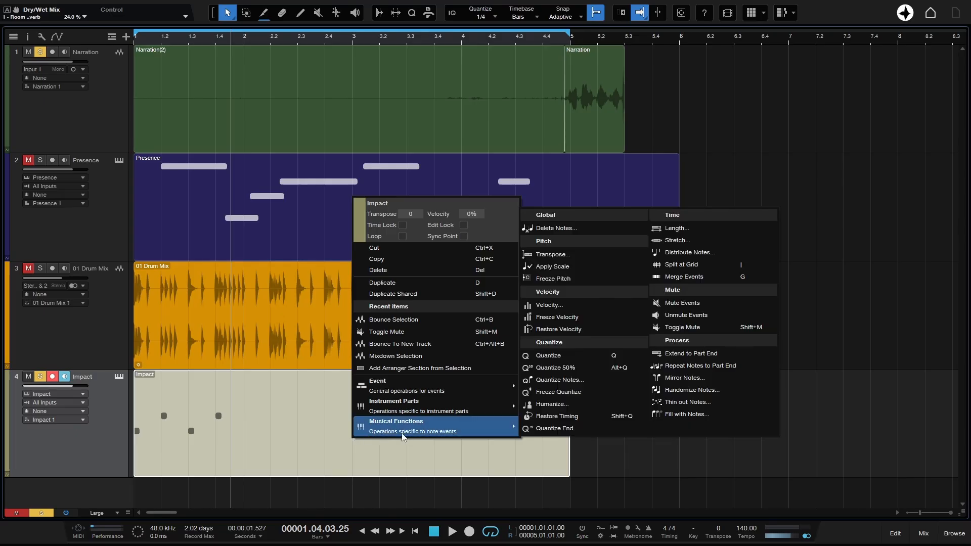
{"action": "mouse_move", "coordinate": [432, 411]}
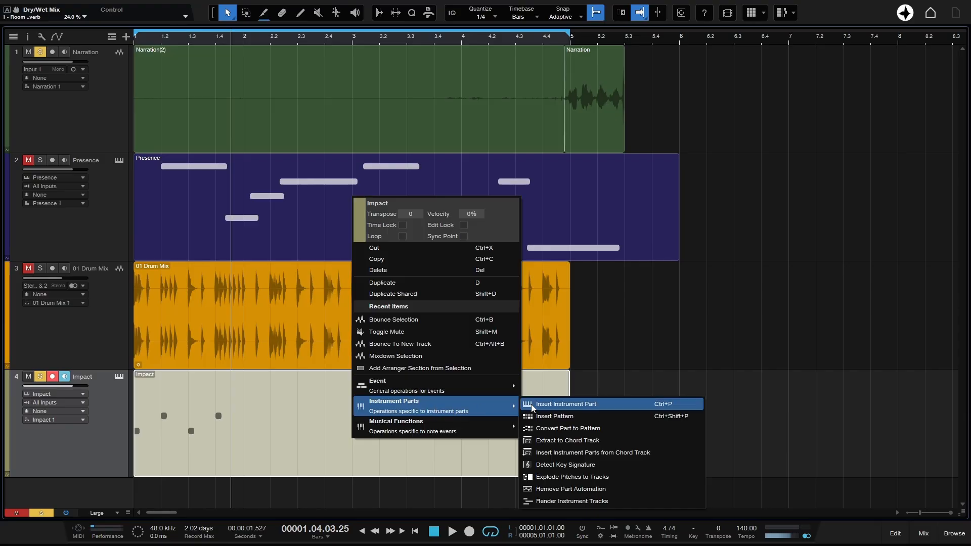
{"action": "left_click", "coordinate": [572, 430]}
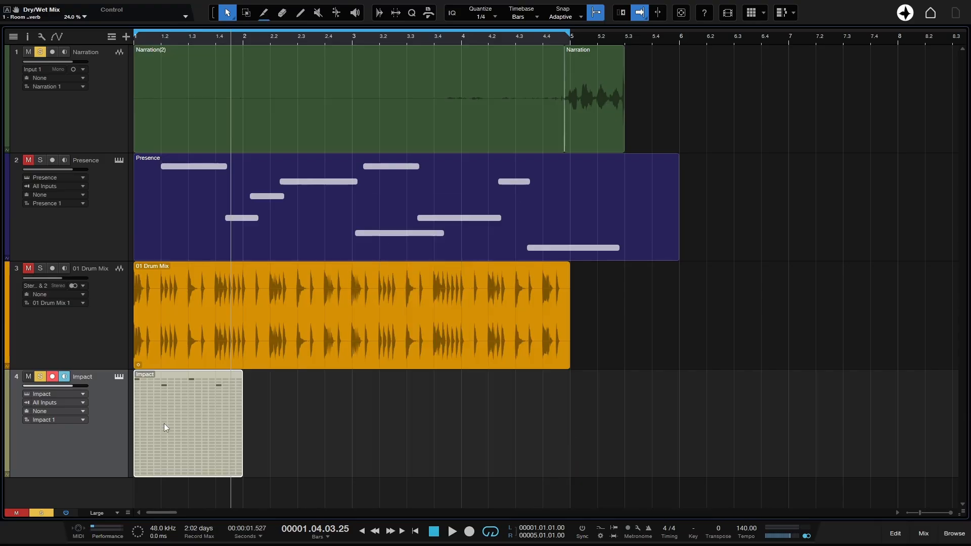
Step: Open the Impact pattern for editing and set its length to 32 steps
{"action": "double_click", "coordinate": [192, 427]}
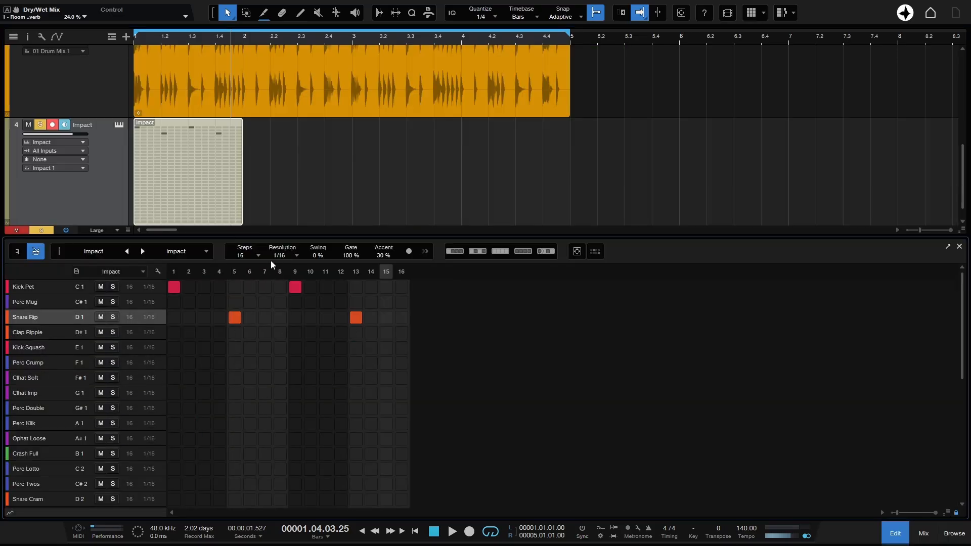
{"action": "left_click", "coordinate": [256, 253]}
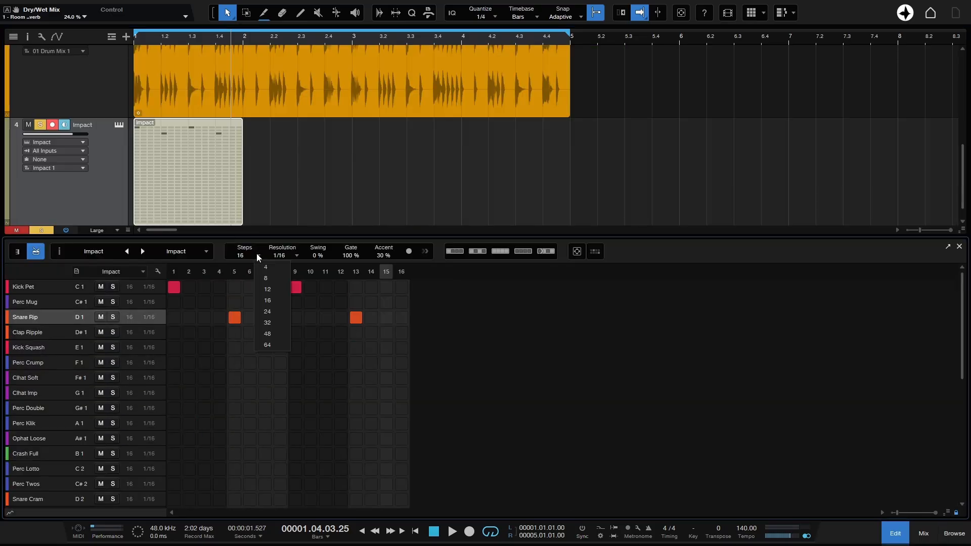
{"action": "left_click", "coordinate": [268, 325]}
Step: Add Kick Pet hits on steps 17, 25 and 26, and Snare Rip hits on steps 21 and 29
{"action": "left_click", "coordinate": [416, 287]}
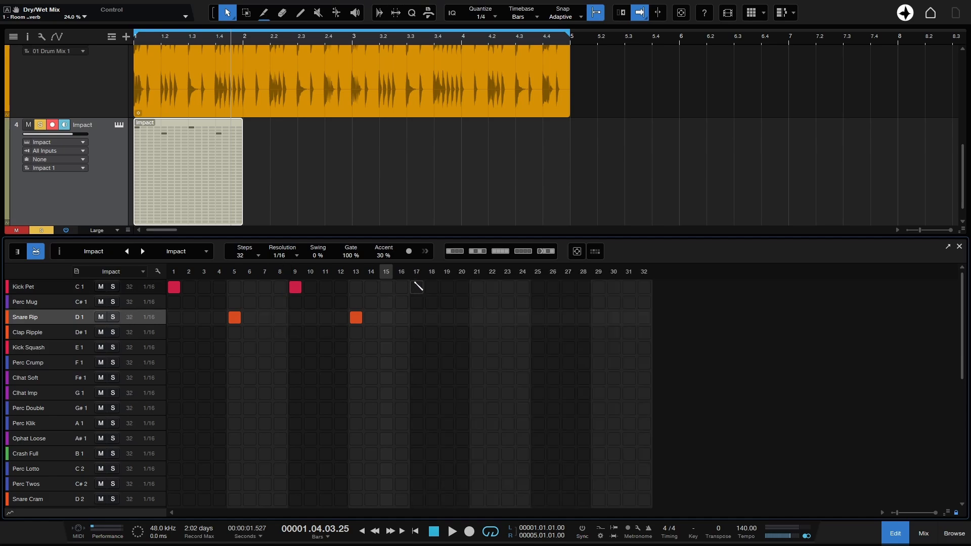
{"action": "left_click", "coordinate": [477, 317]}
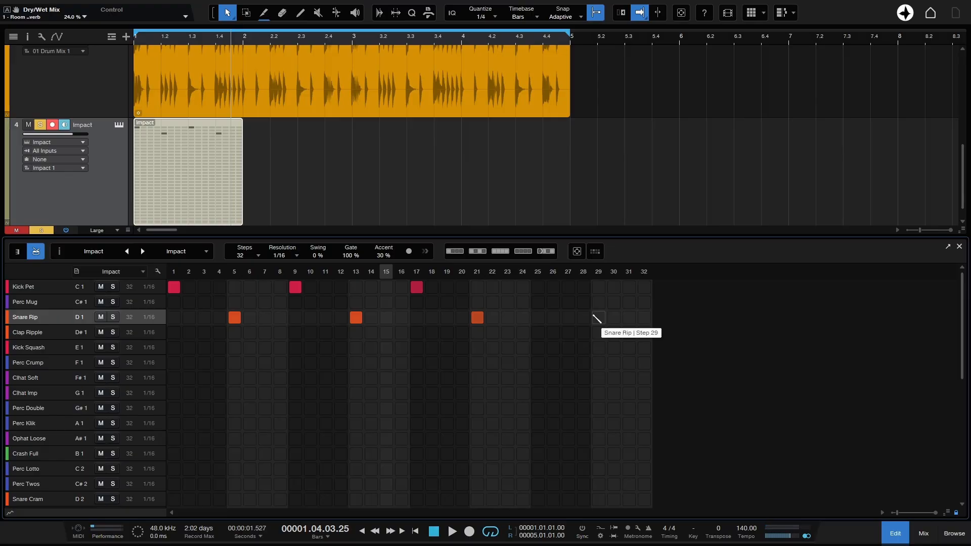
{"action": "left_click", "coordinate": [597, 318]}
{"action": "left_click", "coordinate": [537, 286]}
{"action": "left_click", "coordinate": [553, 287]}
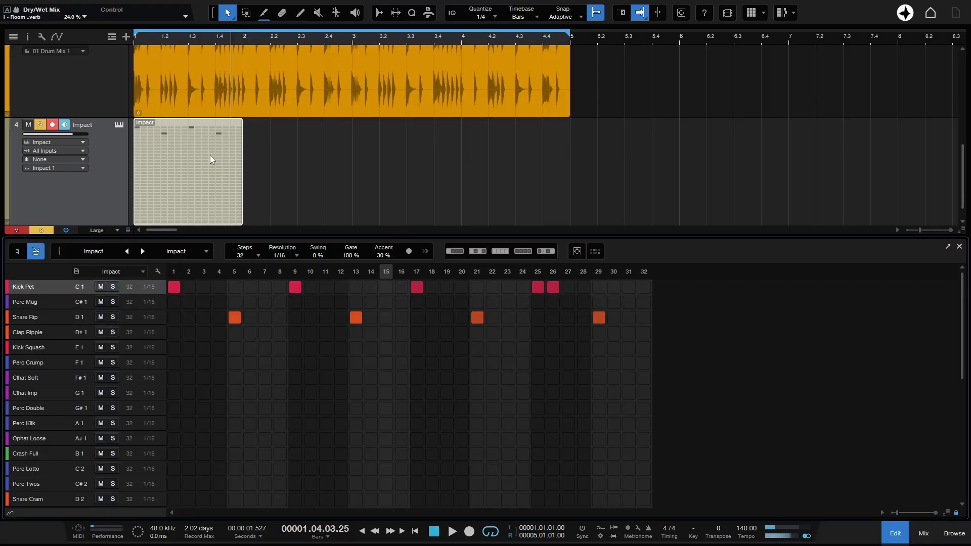
Step: Play the pattern, lengthen its event on the Impact track to bar 3, and fit the loop range to it
{"action": "key", "text": "space"}
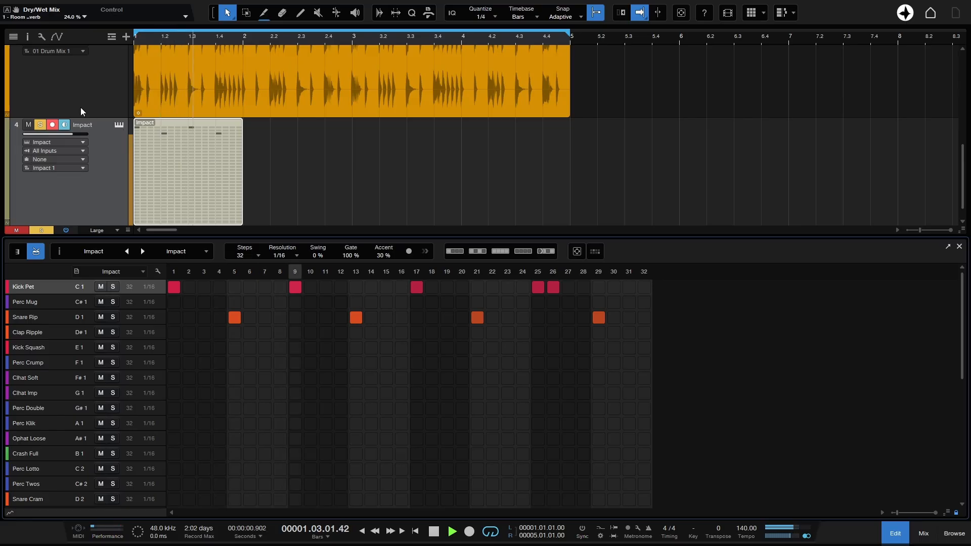
{"action": "left_click_drag", "start_coordinate": [242, 180], "coordinate": [346, 185]}
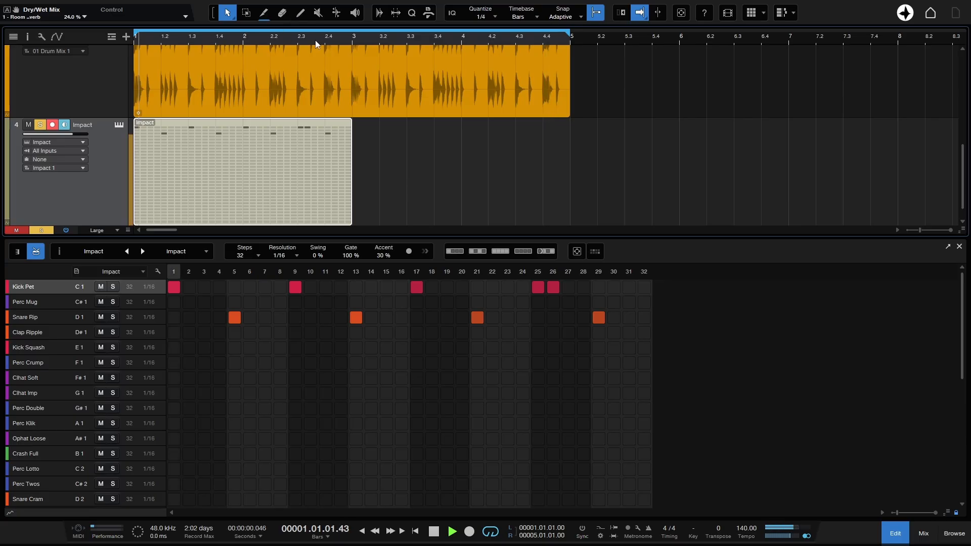
{"action": "key", "text": "p"}
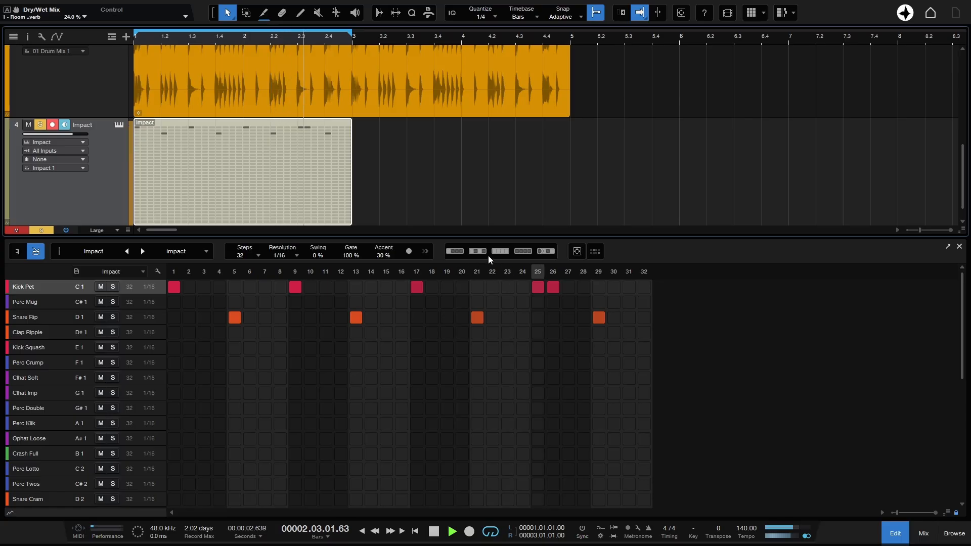
Step: Audition the Perc Crump and Clhat Soft sounds and fill the Clhat Soft lane on every second step
{"action": "left_click", "coordinate": [30, 363]}
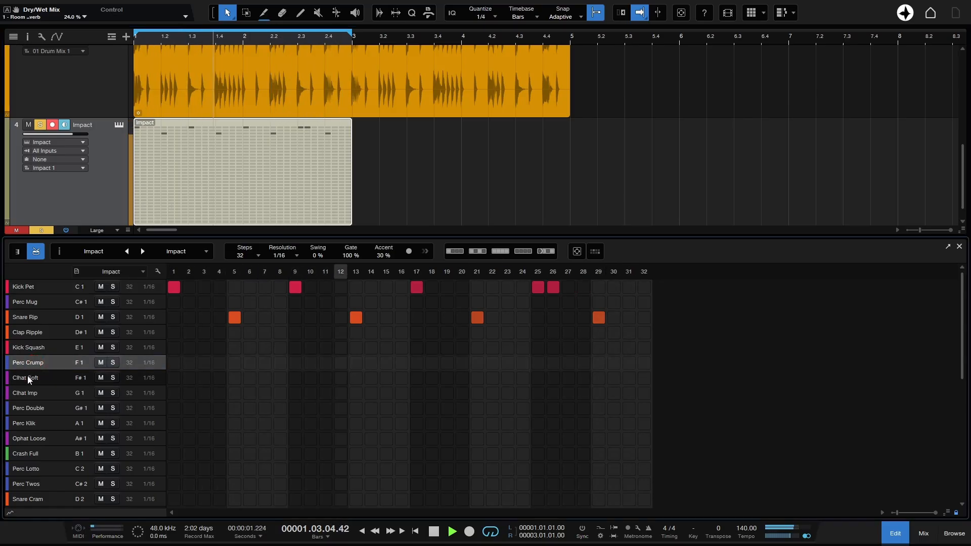
{"action": "left_click", "coordinate": [27, 379]}
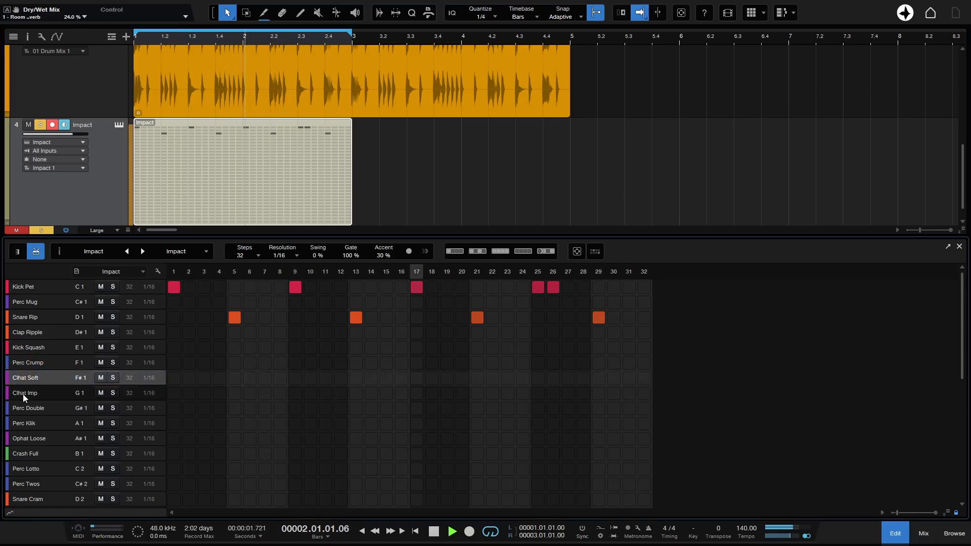
{"action": "left_click", "coordinate": [472, 252]}
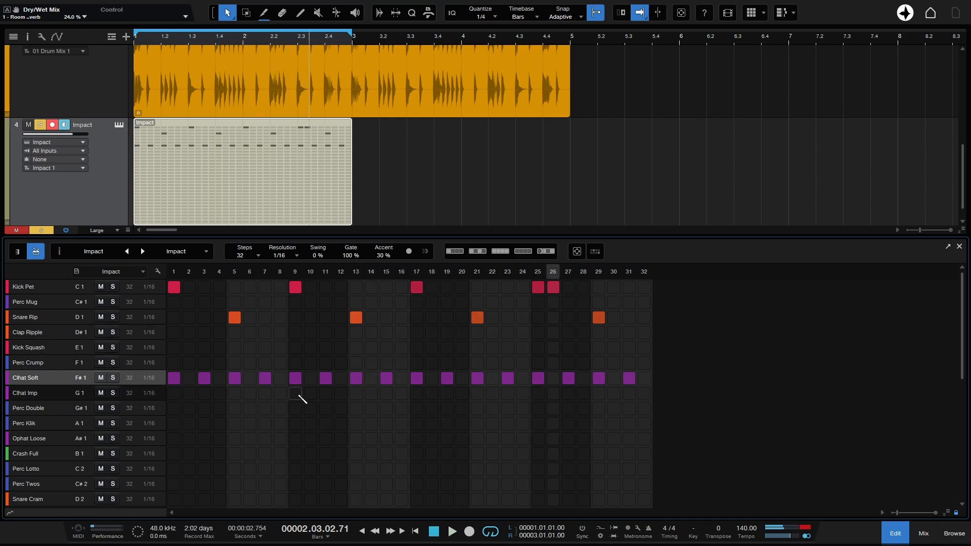
Step: Look through the Velocity, Repeat, Delay and Probability lanes of the Clhat Soft steps and close the pattern editor
{"action": "left_click", "coordinate": [10, 513]}
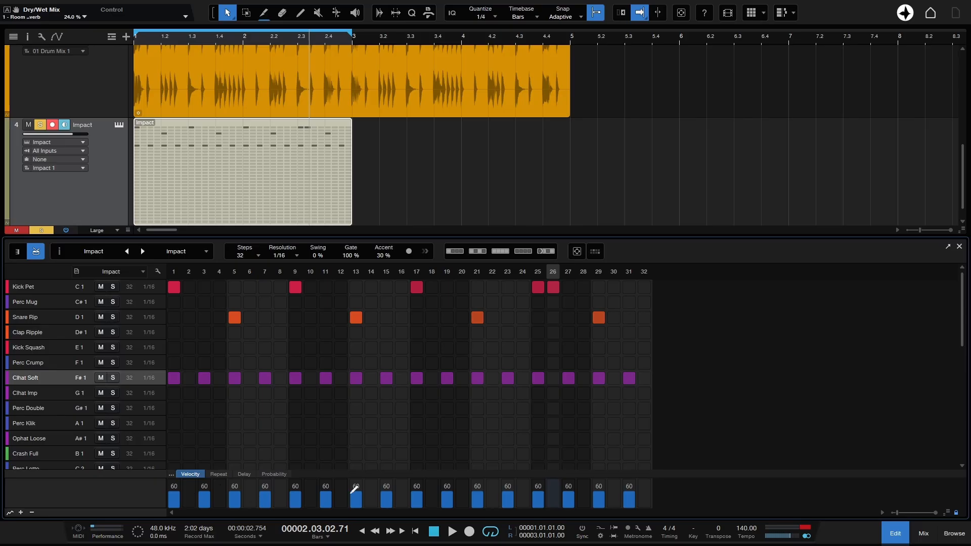
{"action": "left_click", "coordinate": [219, 474]}
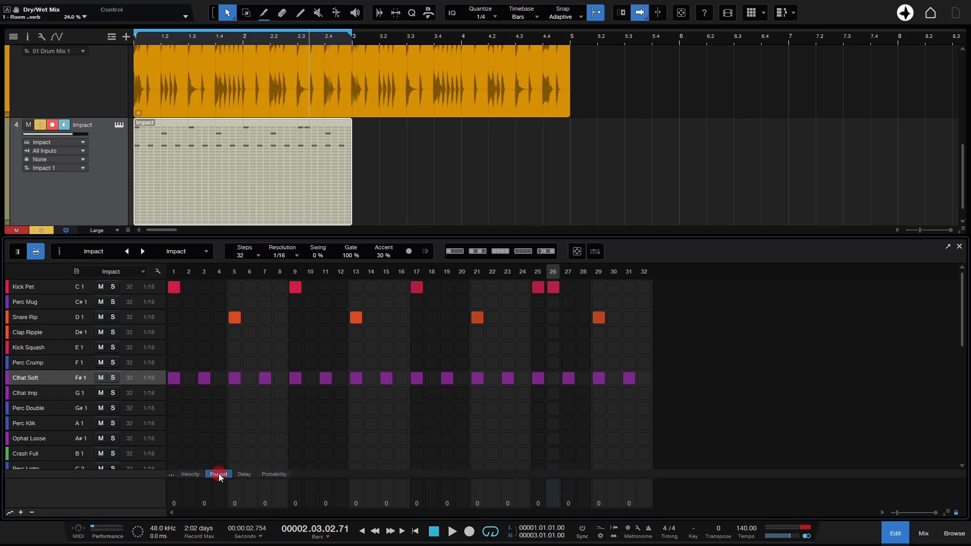
{"action": "left_click", "coordinate": [245, 475]}
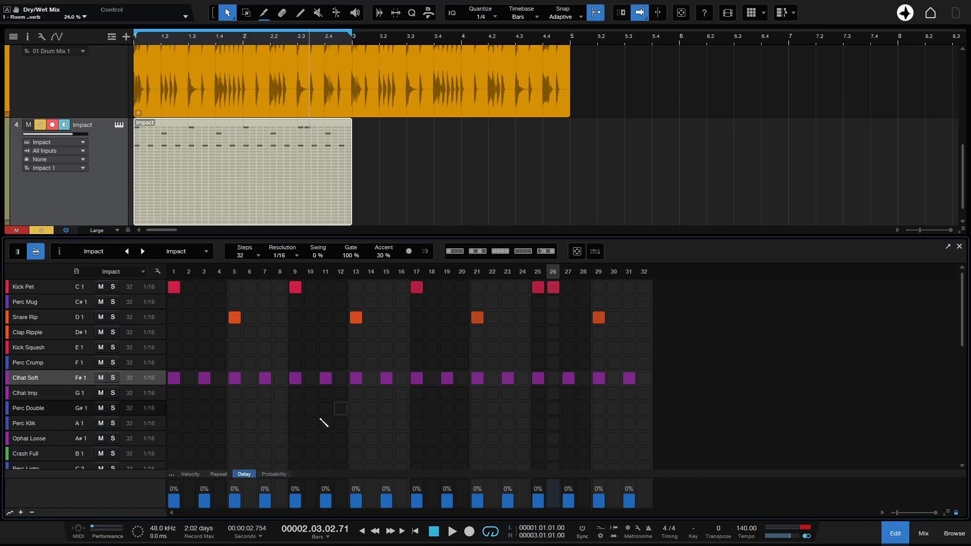
{"action": "left_click", "coordinate": [278, 475]}
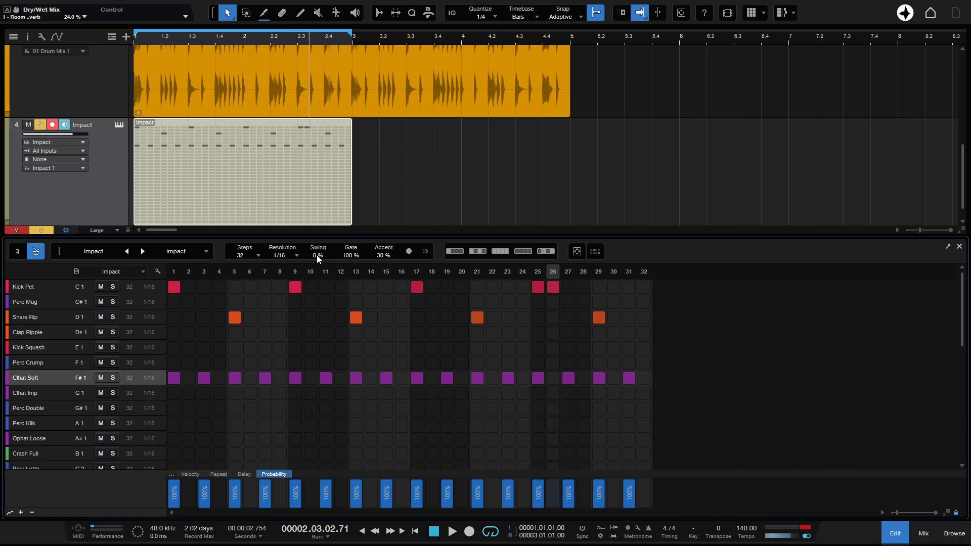
{"action": "left_click", "coordinate": [895, 534]}
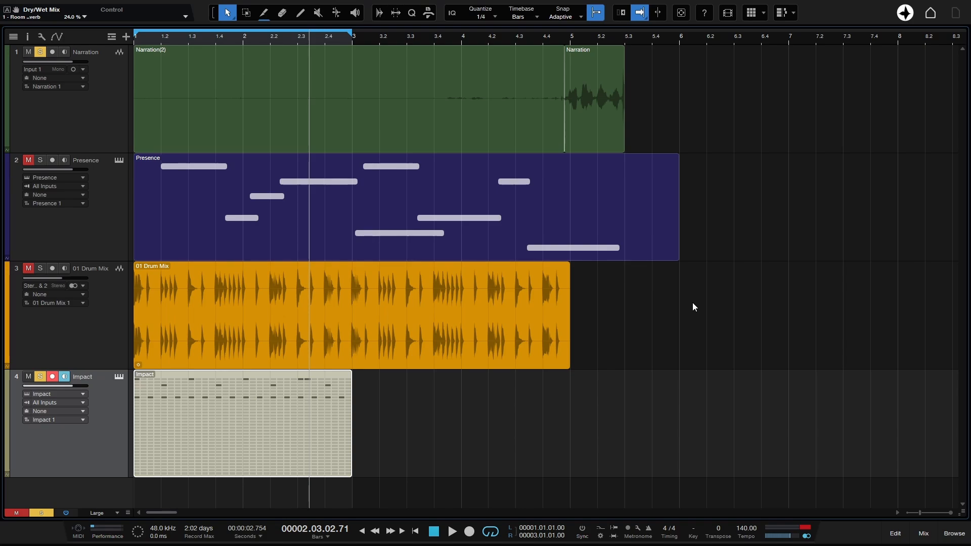
Step: Open the mixdown export settings, look at the destination folder without changing it, and name the file Tutorial Song
{"action": "key", "text": "ctrl+e"}
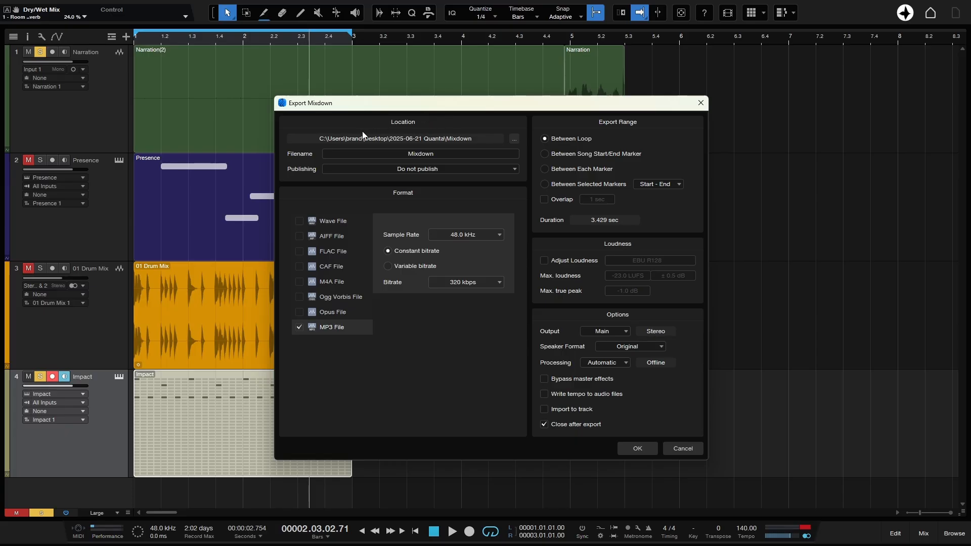
{"action": "left_click", "coordinate": [512, 139]}
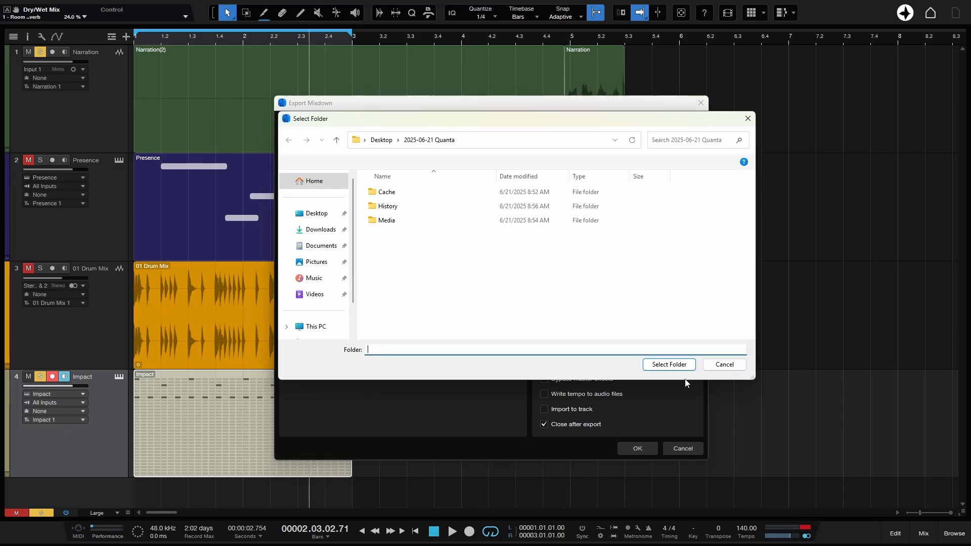
{"action": "left_click", "coordinate": [724, 364]}
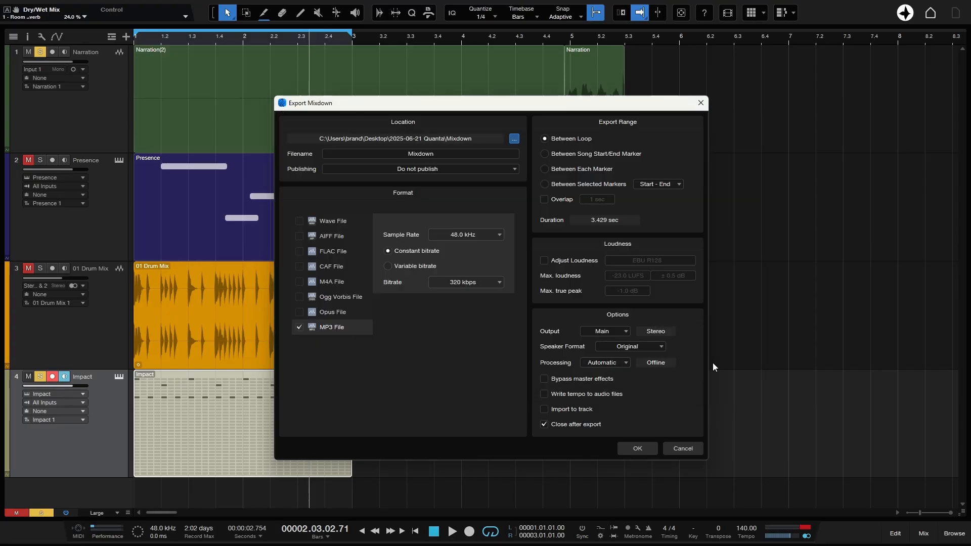
{"action": "left_click", "coordinate": [430, 154]}
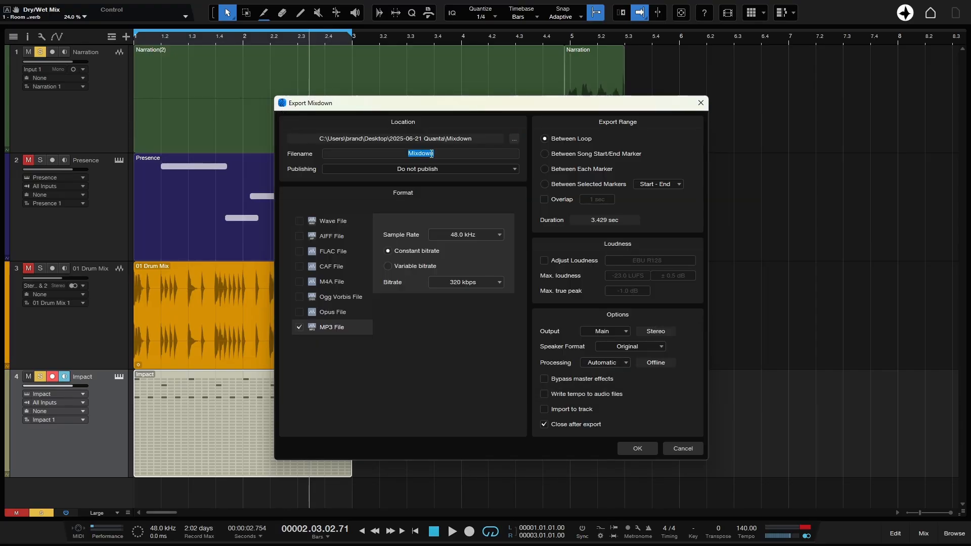
{"action": "type", "text": "Tutorial Song"}
{"action": "left_click", "coordinate": [357, 194]}
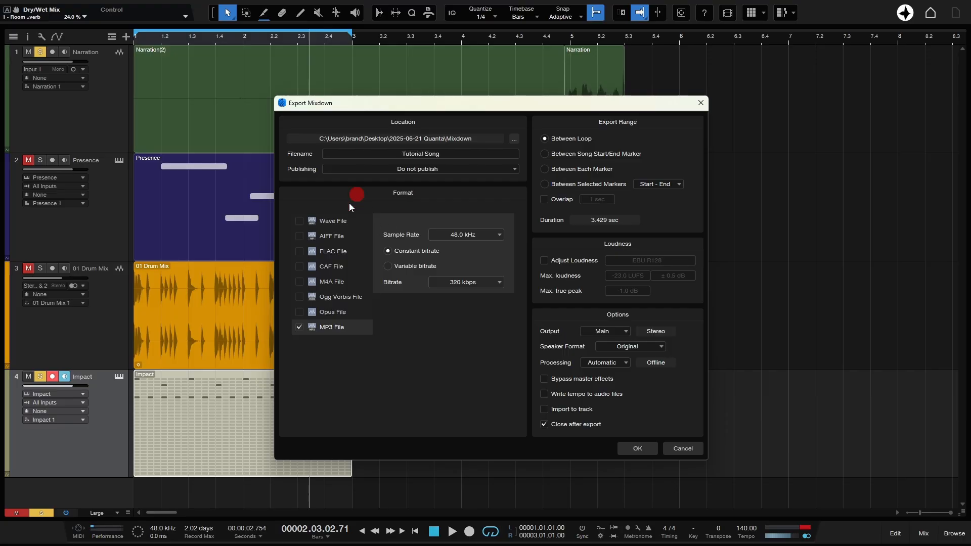
Step: Add Wave File alongside MP3 as an export format, and extend the end of the loop range to 6.2
{"action": "left_click", "coordinate": [300, 221]}
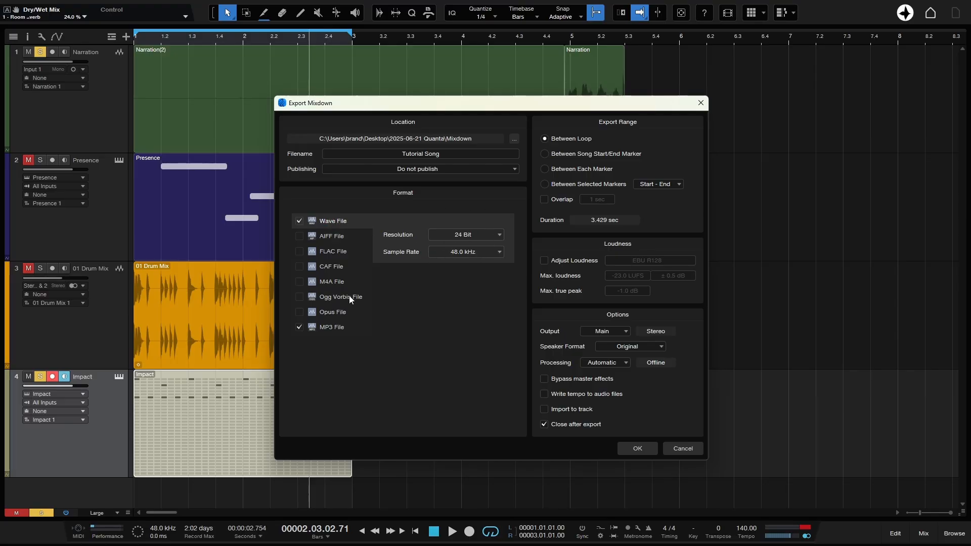
{"action": "left_click", "coordinate": [329, 327]}
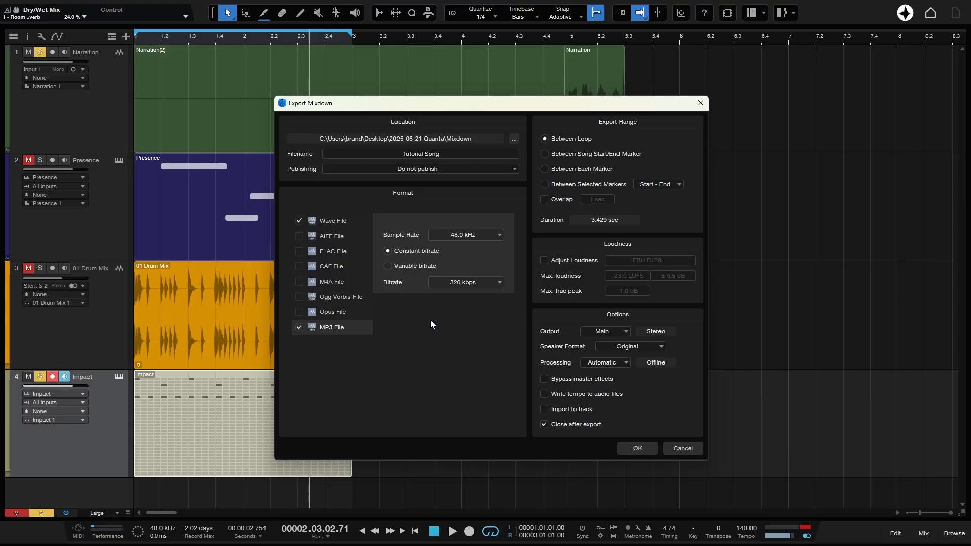
{"action": "left_click_drag", "start_coordinate": [544, 109], "coordinate": [593, 120]}
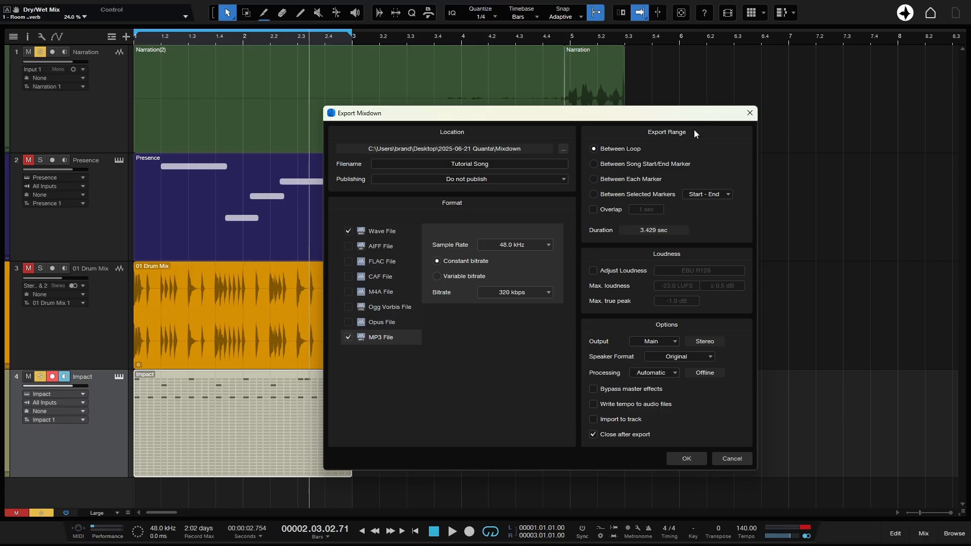
{"action": "key", "text": "Escape"}
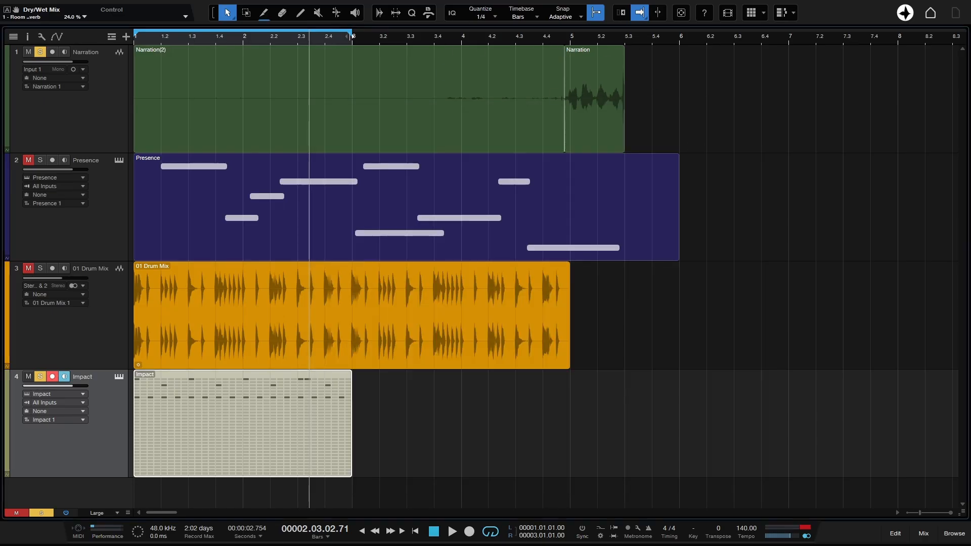
{"action": "left_click_drag", "start_coordinate": [353, 36], "coordinate": [706, 43]}
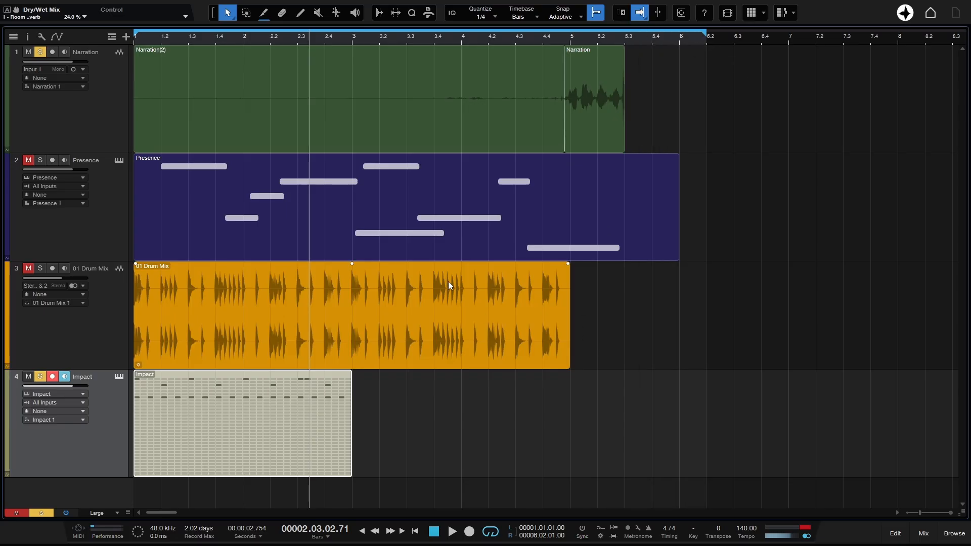
Step: Export the mixdown between the loop markers as Wave and MP3, and delete the exported files
{"action": "key", "text": "ctrl+e"}
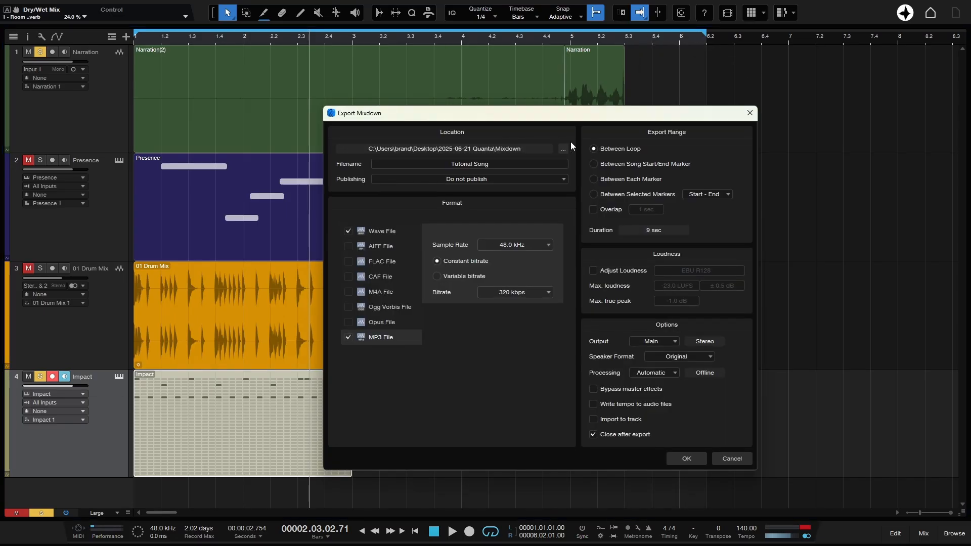
{"action": "left_click_drag", "start_coordinate": [558, 113], "coordinate": [538, 96]}
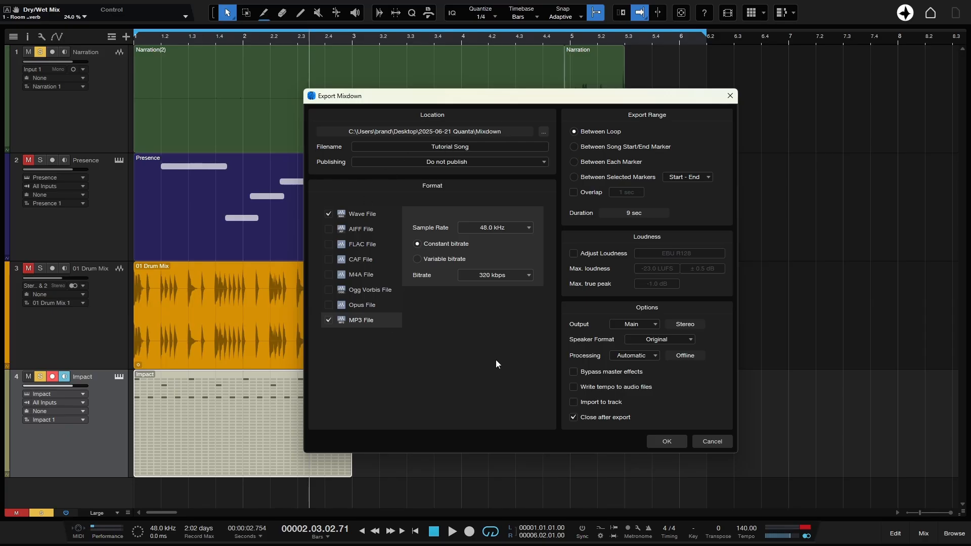
{"action": "left_click", "coordinate": [663, 438]}
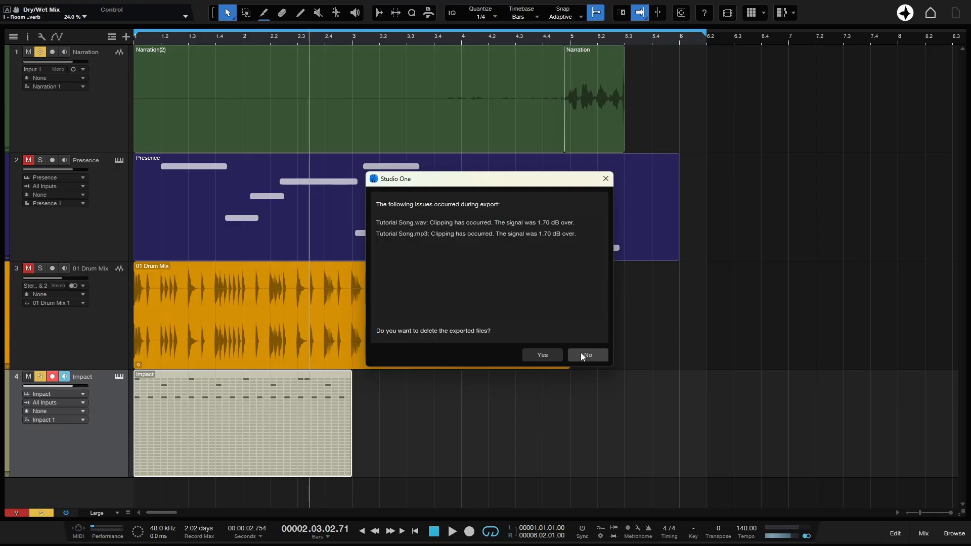
{"action": "left_click", "coordinate": [542, 355]}
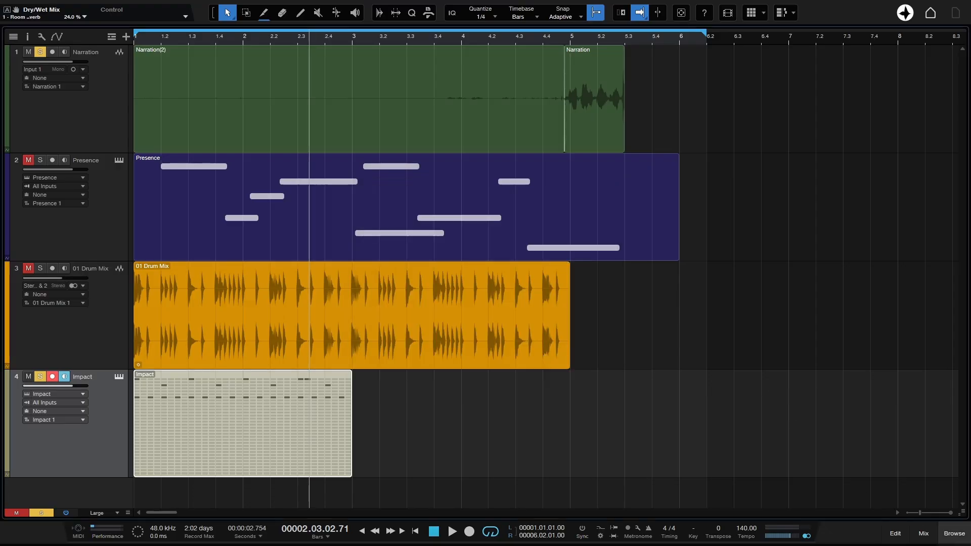
Step: Play the song from around 1.3 with the mixer open to check the Main channel for clipping
{"action": "left_click", "coordinate": [928, 534]}
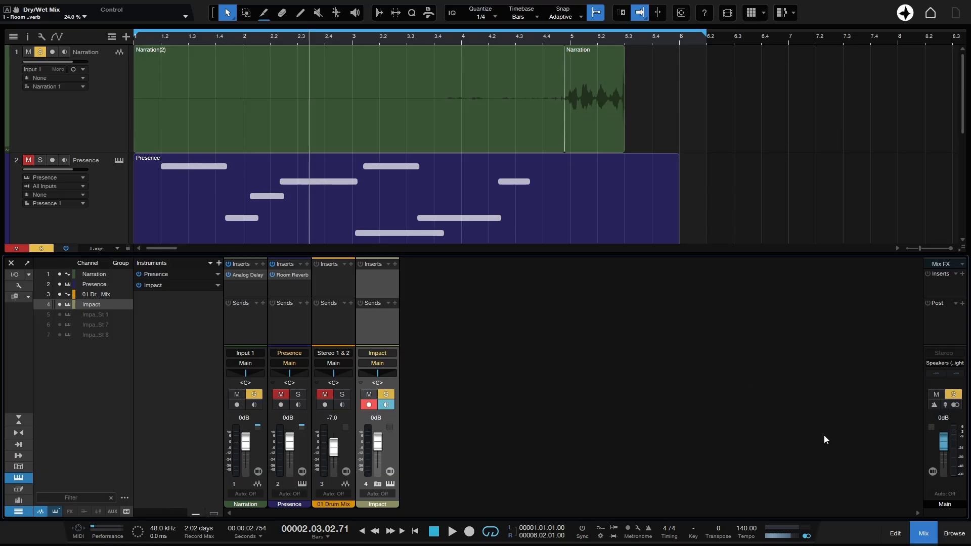
{"action": "key", "text": "space"}
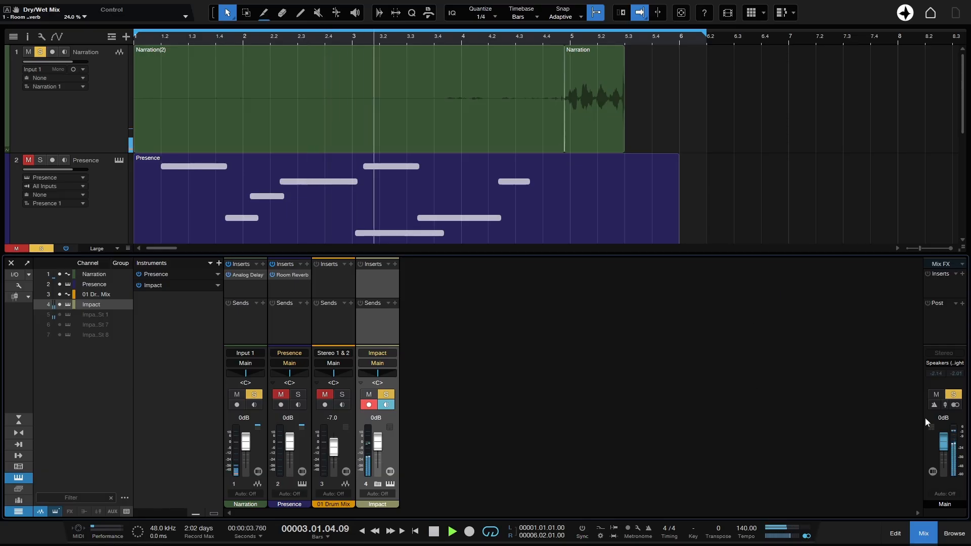
{"action": "left_click", "coordinate": [180, 39]}
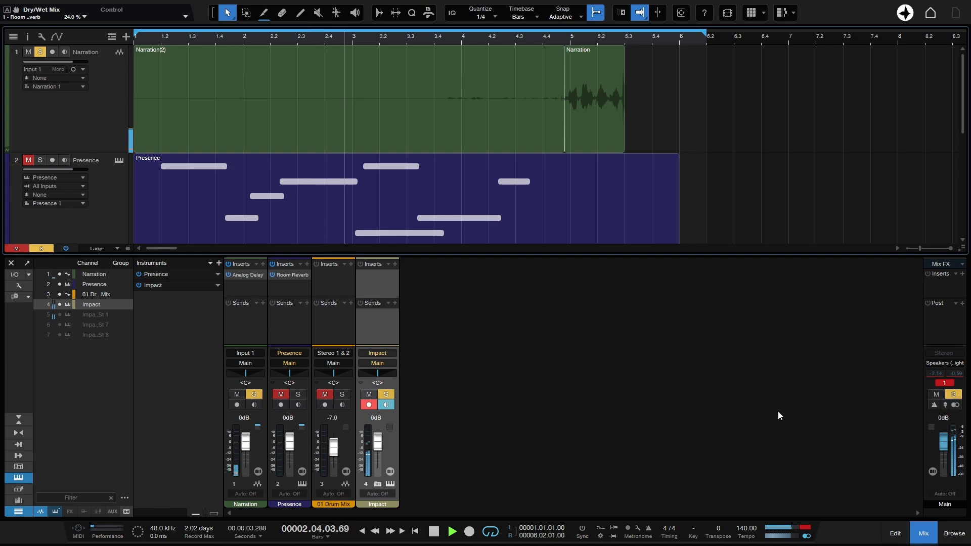
{"action": "key", "text": "space"}
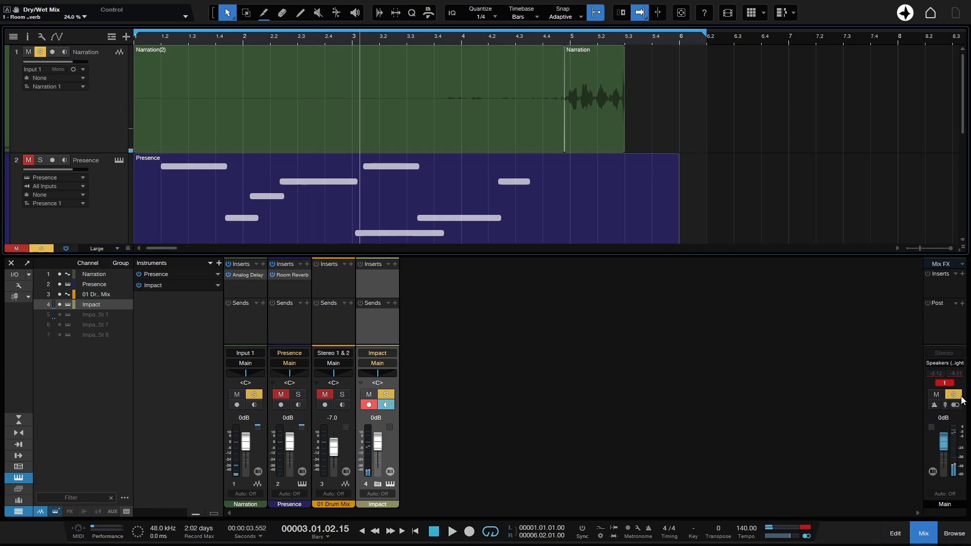
Step: Insert a Limiter on the Main channel and load its "- 1 db limiting" preset
{"action": "left_click", "coordinate": [963, 274]}
{"action": "type", "text": "lim"}
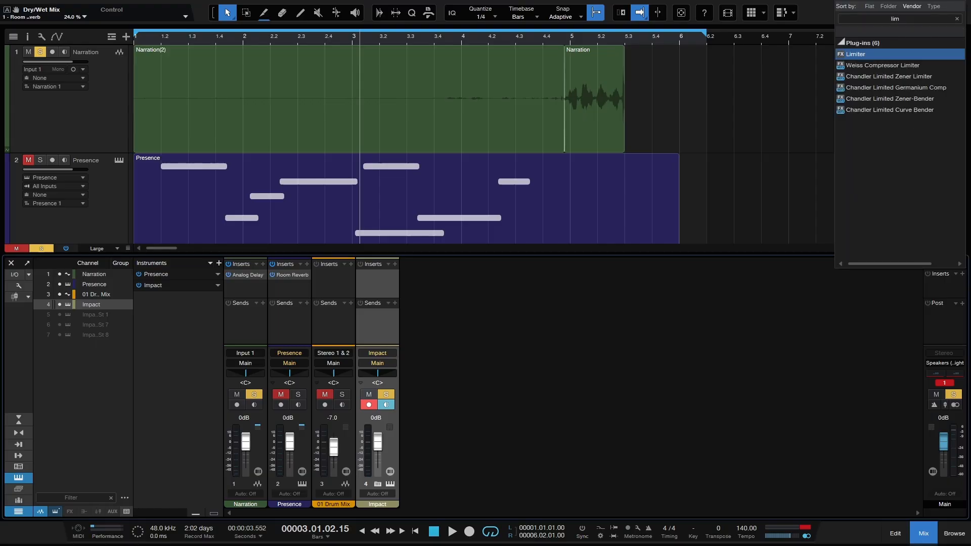
{"action": "key", "text": "Return"}
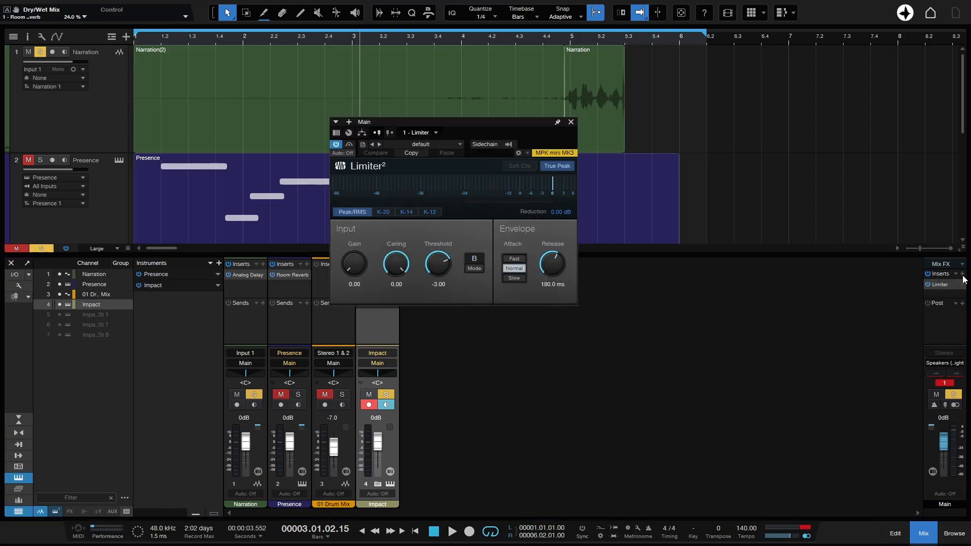
{"action": "left_click", "coordinate": [458, 145]}
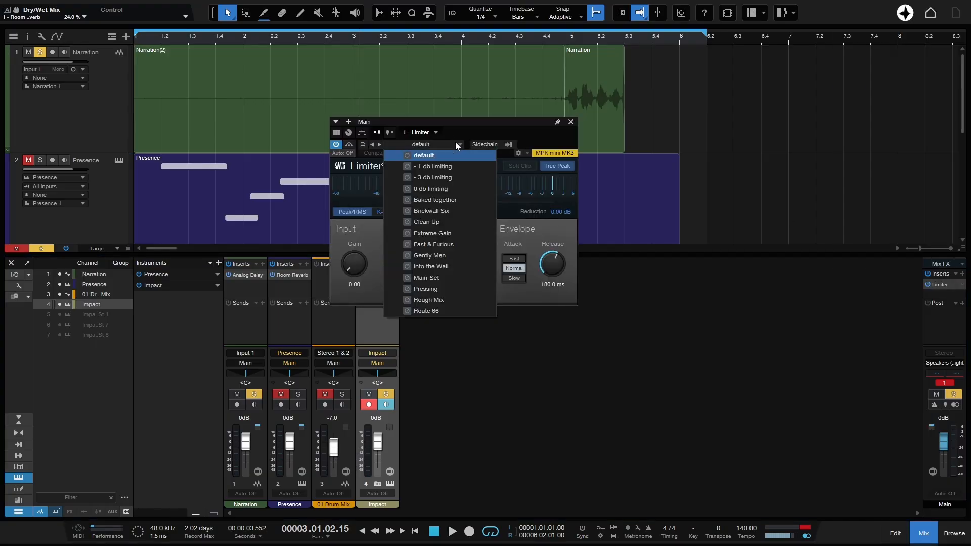
{"action": "left_click", "coordinate": [434, 166]}
{"action": "left_click", "coordinate": [502, 129]}
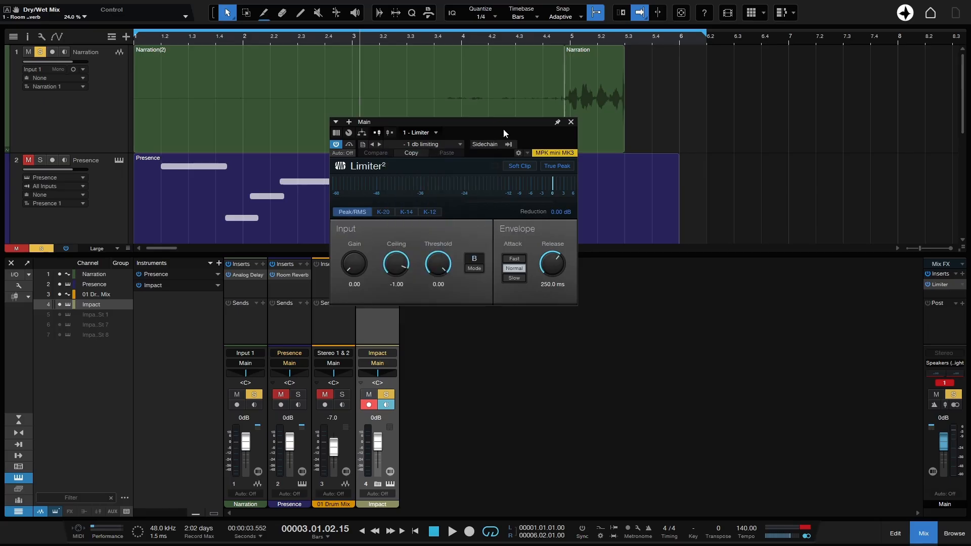
{"action": "left_click", "coordinate": [570, 122]}
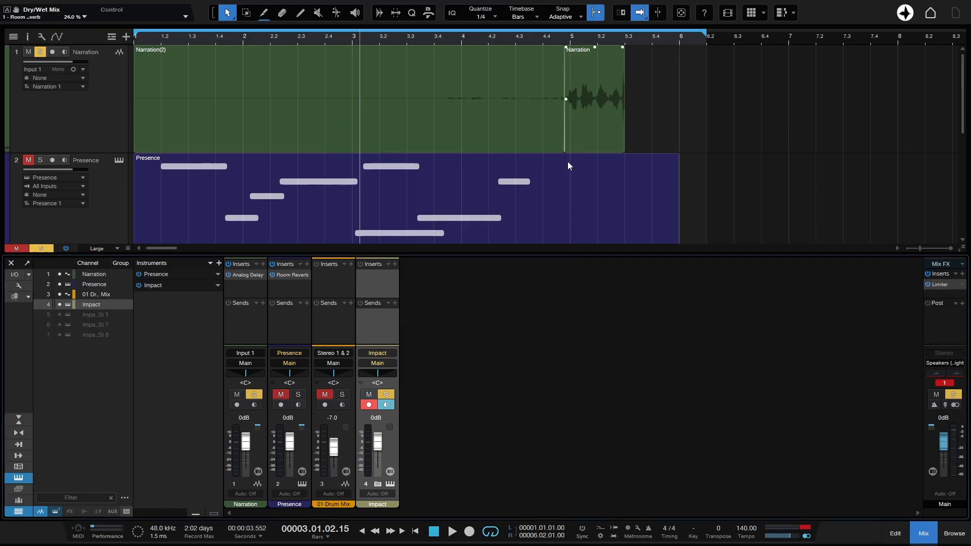
Step: Export the Tutorial Song mixdown between the loop markers again as Wave and MP3 files
{"action": "key", "text": "ctrl+e"}
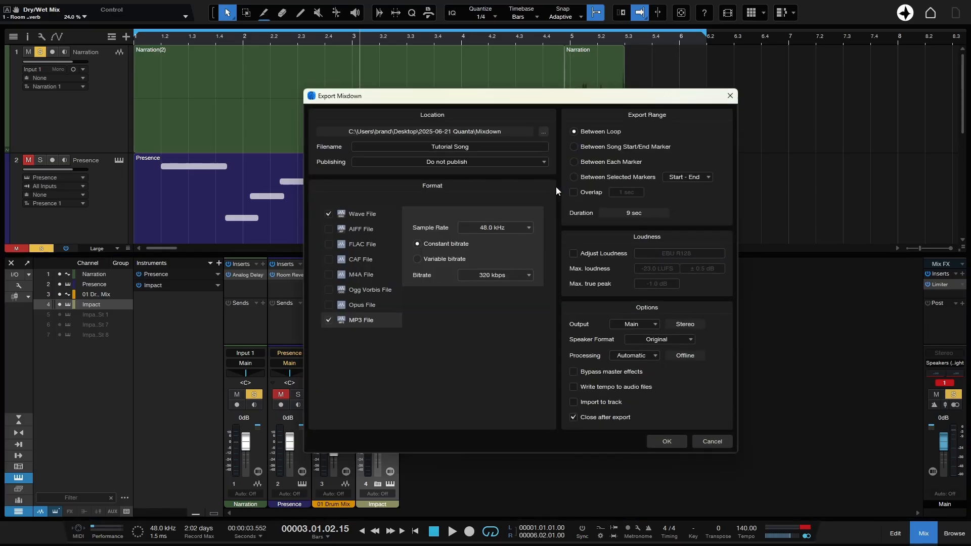
{"action": "left_click", "coordinate": [665, 441]}
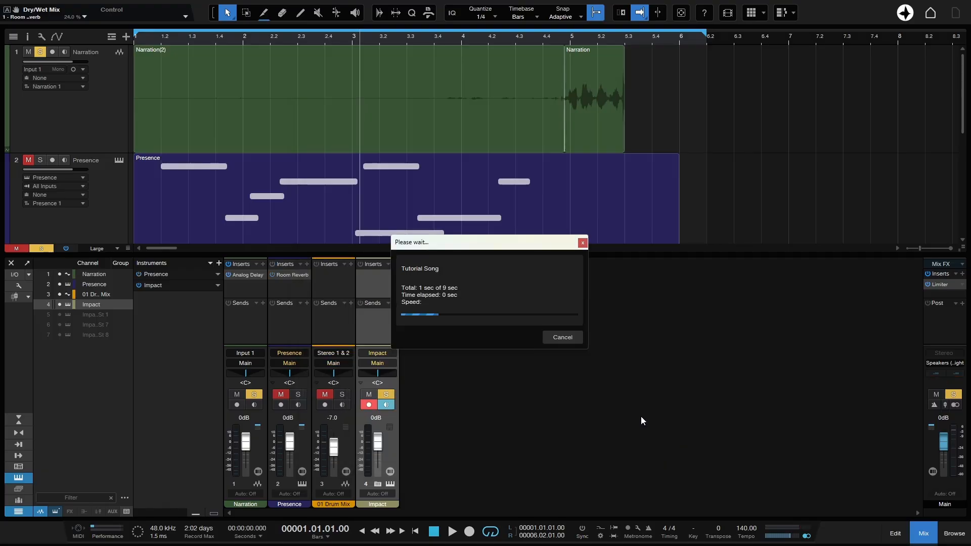